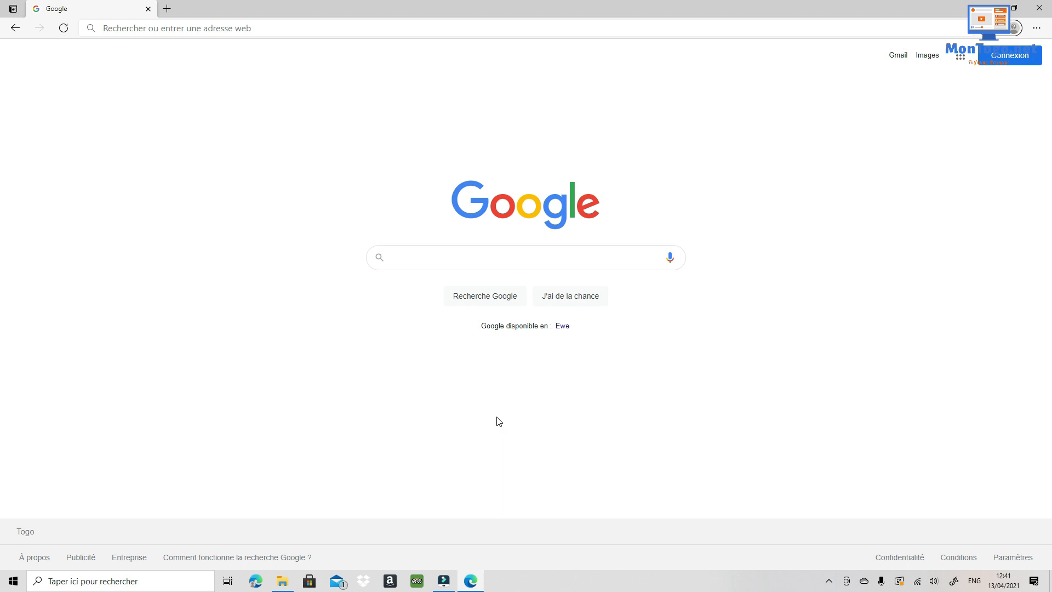
{"action": "left_click", "coordinate": [264, 31]}
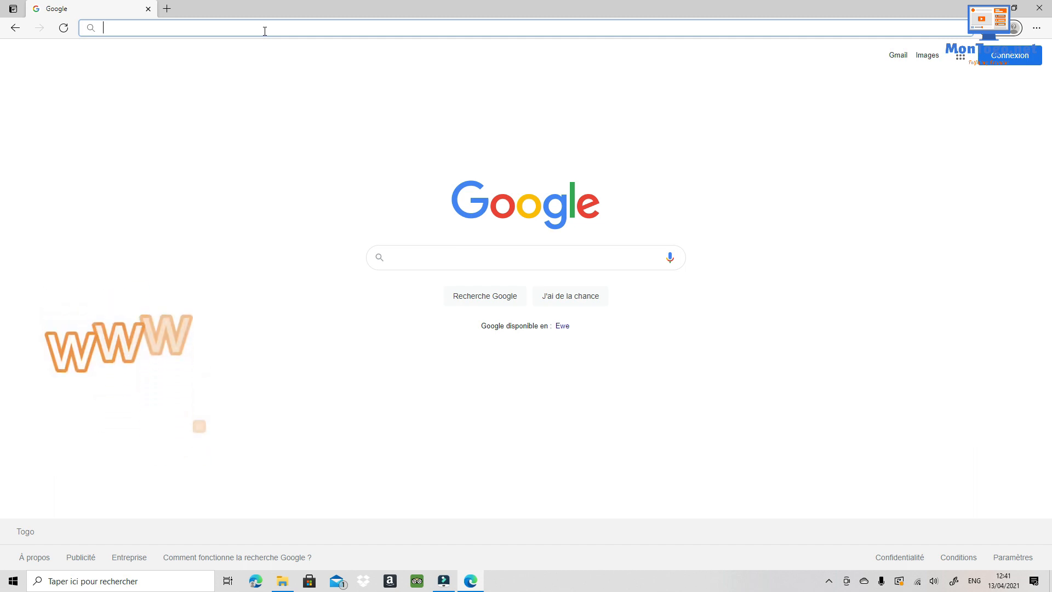
{"action": "type", "text": "ww"}
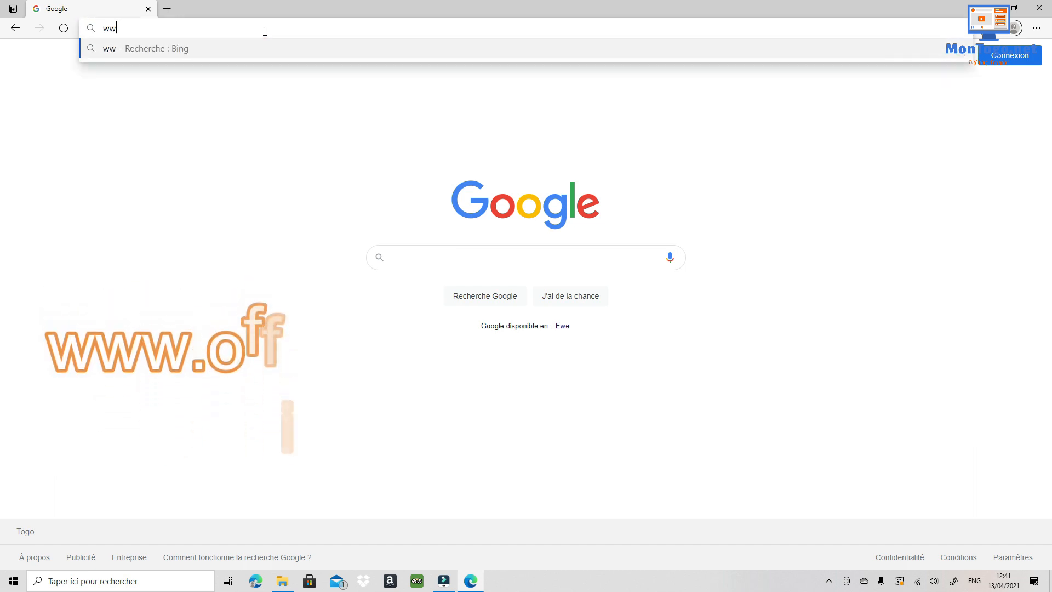
{"action": "type", "text": "w."}
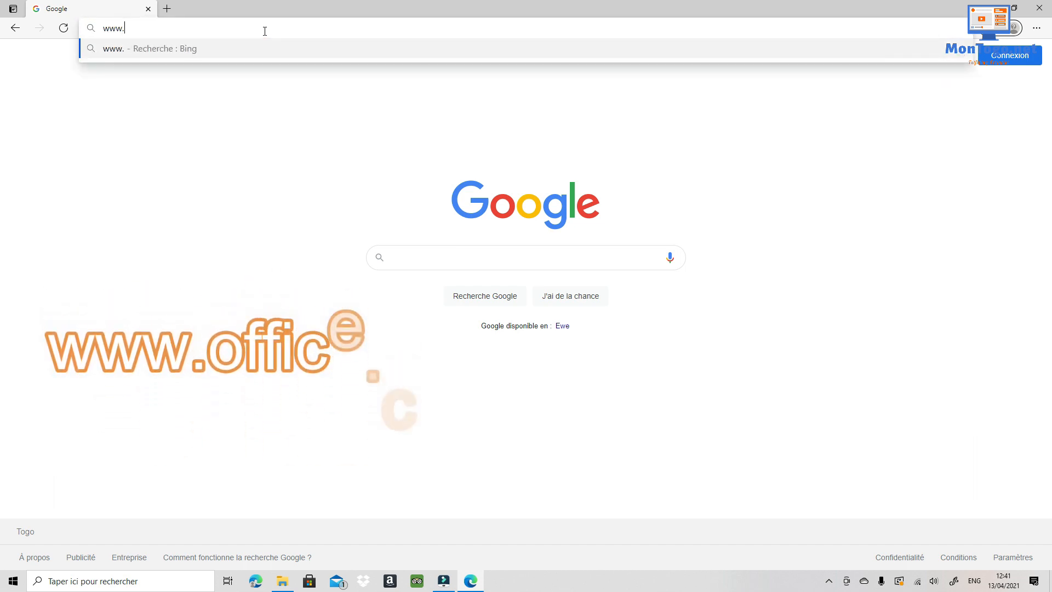
{"action": "type", "text": "of"}
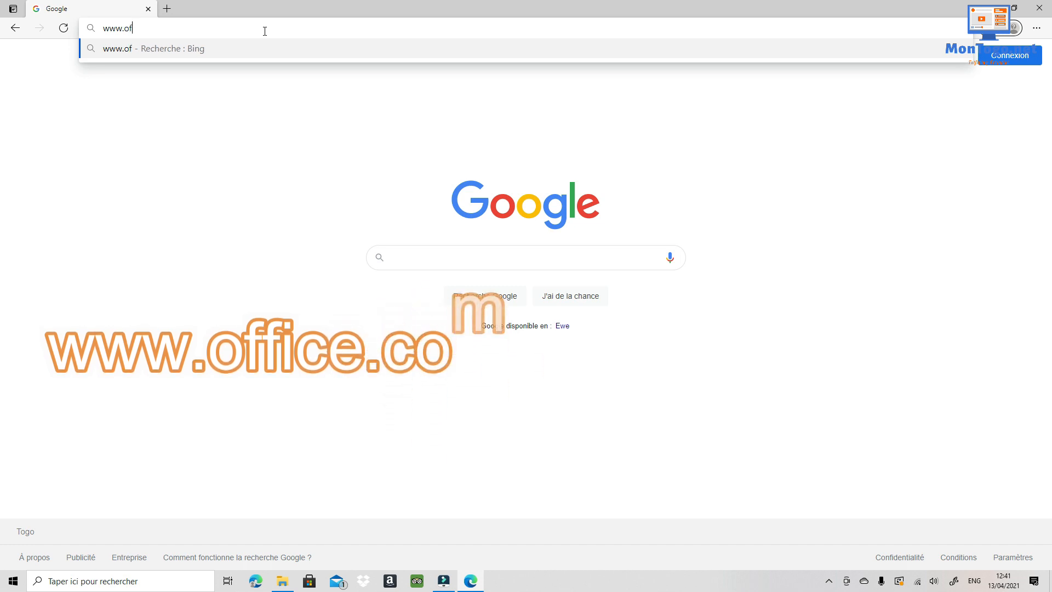
{"action": "type", "text": "fice."}
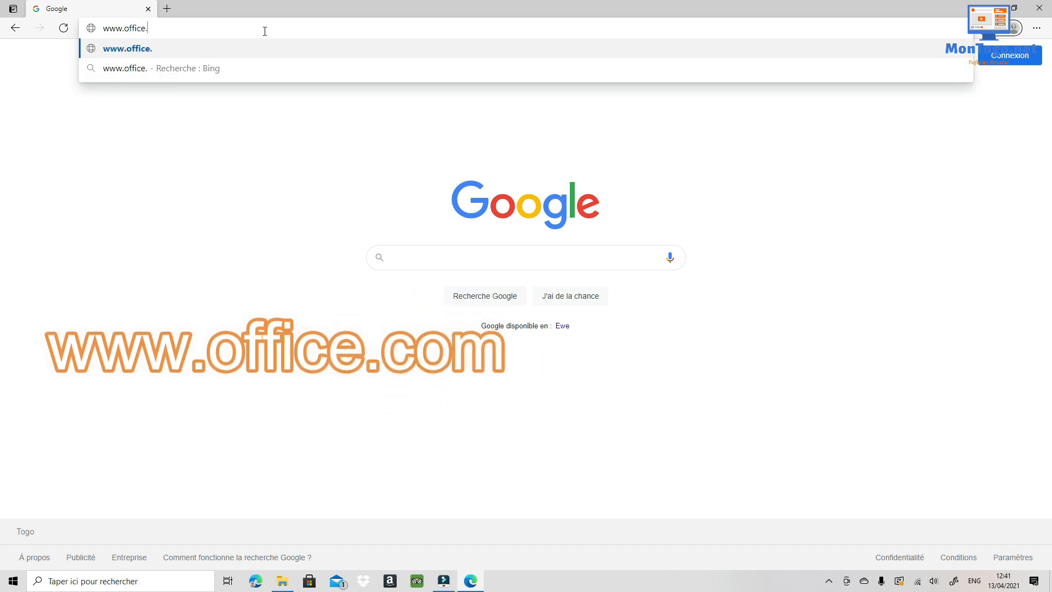
{"action": "type", "text": "com"}
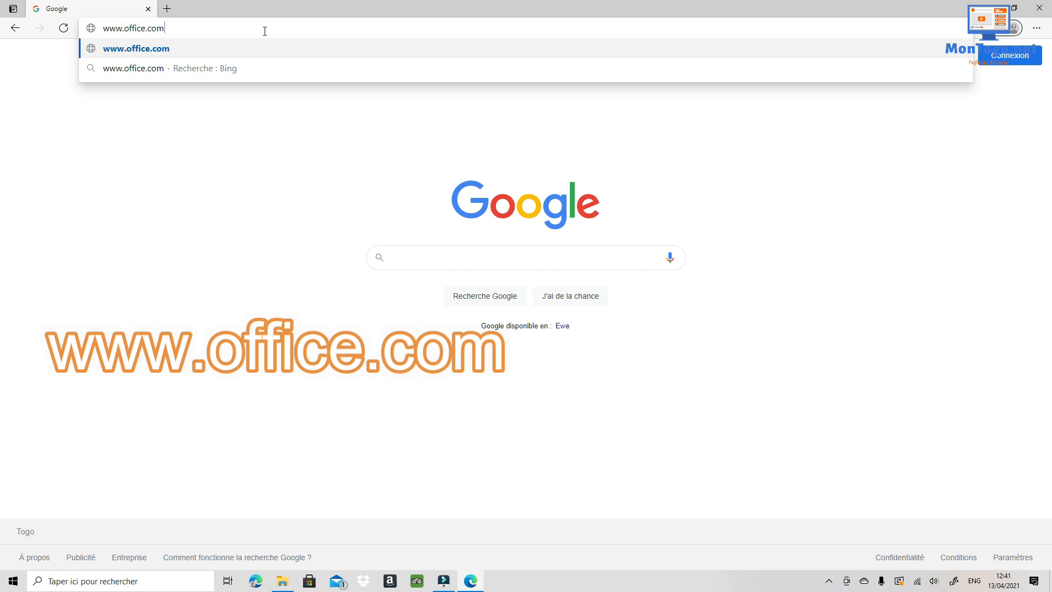
{"action": "key", "text": "Return"}
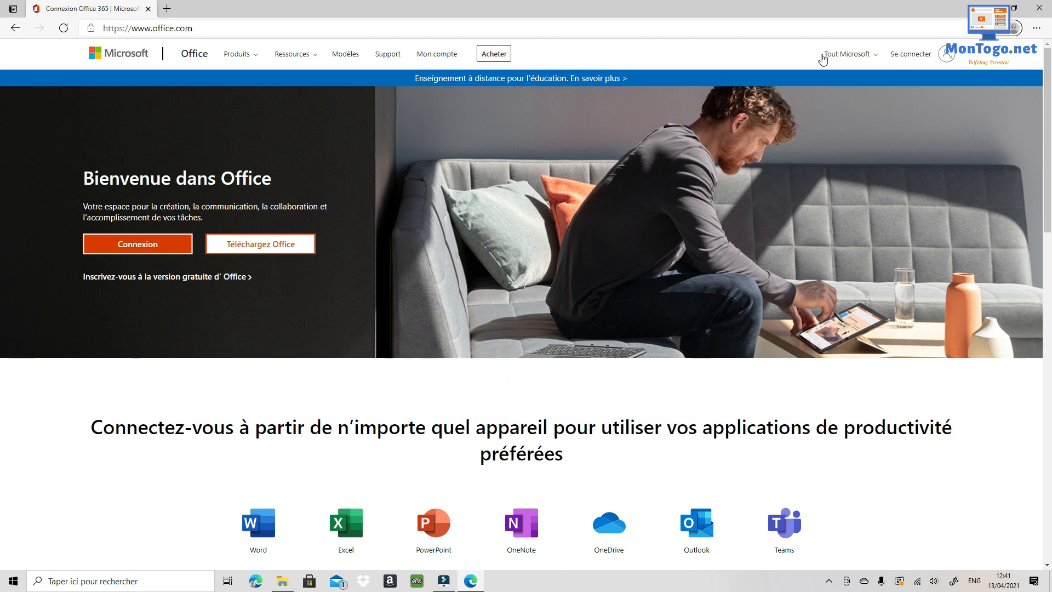
- Start Office sign-in and submit the account e-mail address to reach the password page
{"action": "left_click", "coordinate": [908, 60]}
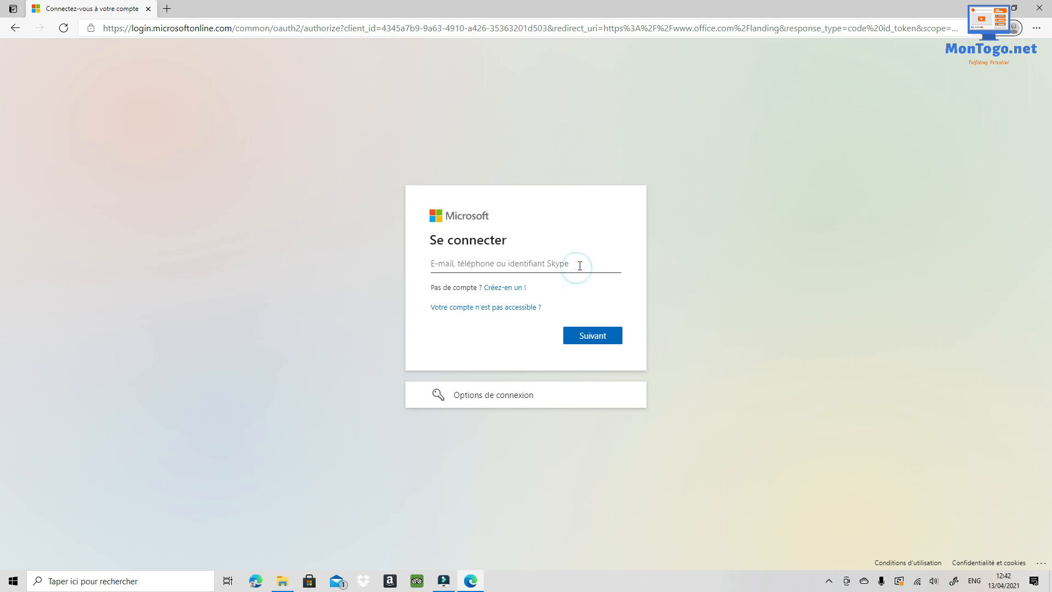
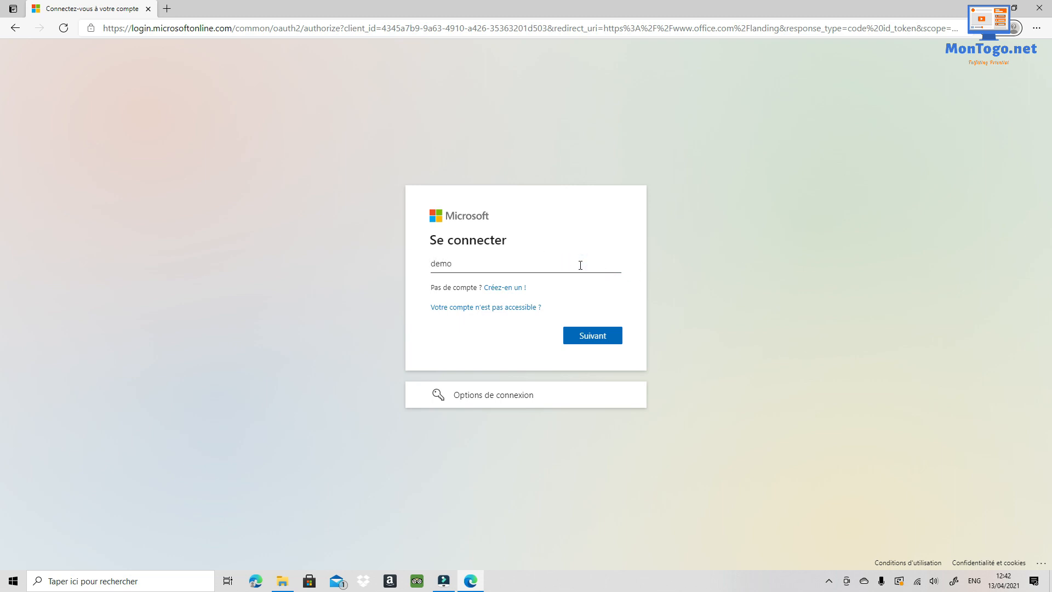
{"action": "left_click_drag", "start_coordinate": [559, 265], "coordinate": [414, 272]}
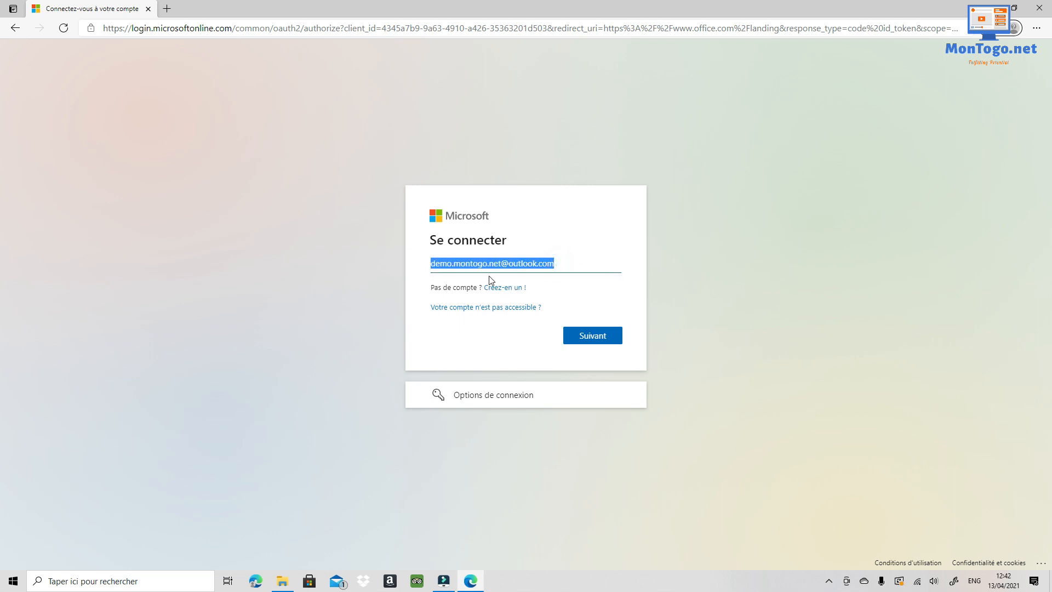
{"action": "left_click", "coordinate": [603, 337]}
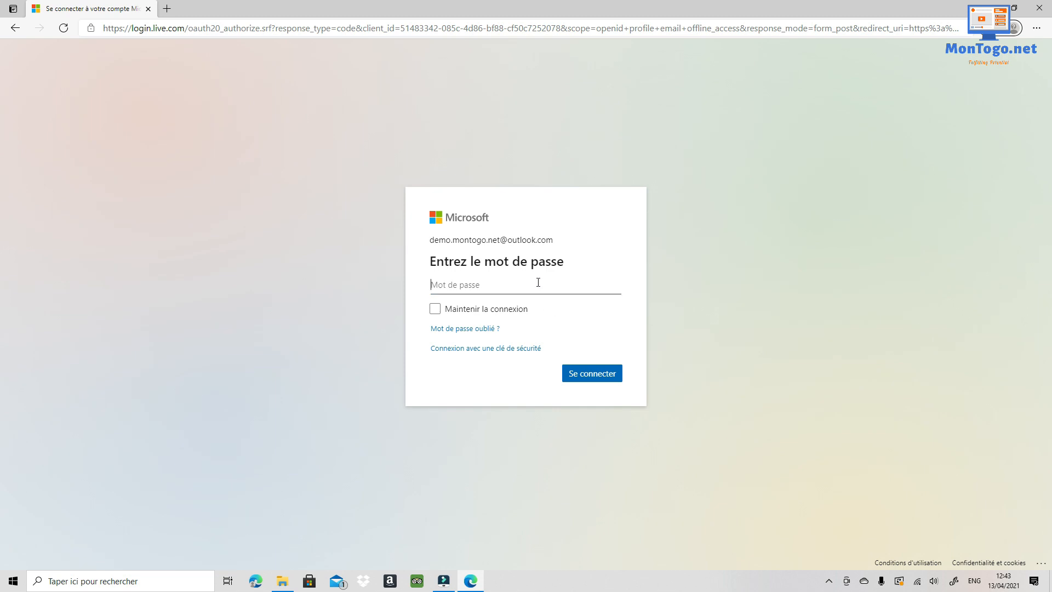
- Enter the account password and complete sign-in to Microsoft 365
{"action": "type", "text": "••"}
{"action": "left_click", "coordinate": [608, 376]}
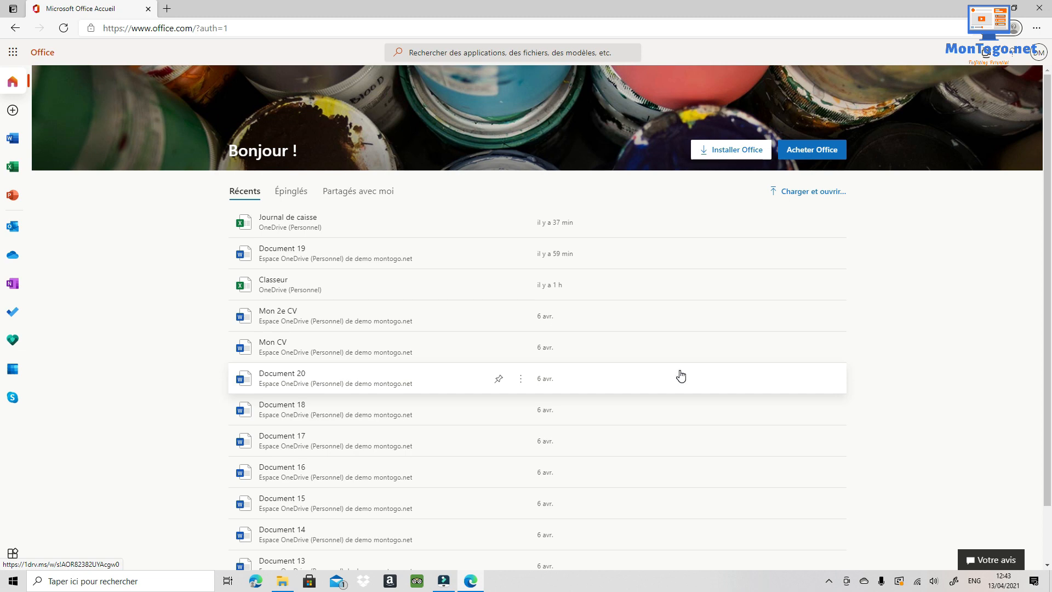
- Open the Microsoft 365 app launcher from the home page
{"action": "scroll", "coordinate": [366, 326], "scroll_direction": "down", "scroll_amount": 2}
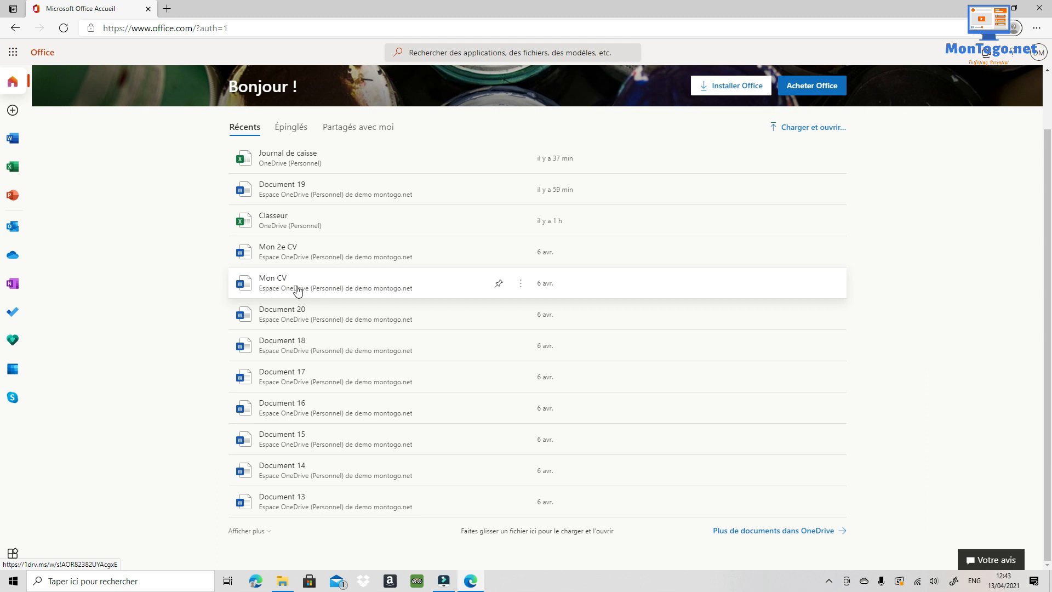
{"action": "scroll", "coordinate": [278, 294], "scroll_direction": "up", "scroll_amount": 1}
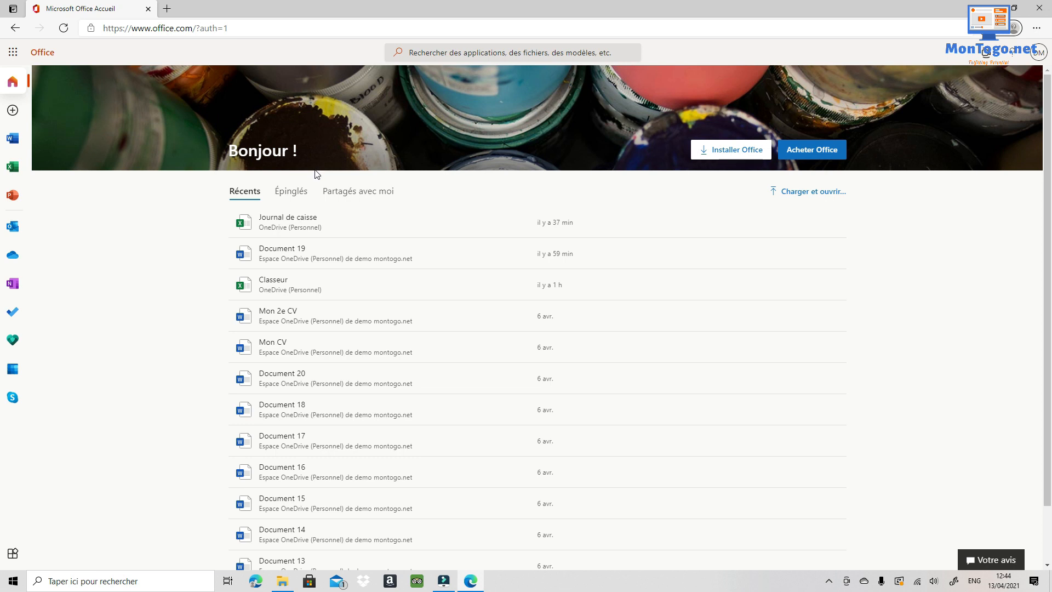
{"action": "left_click", "coordinate": [15, 56]}
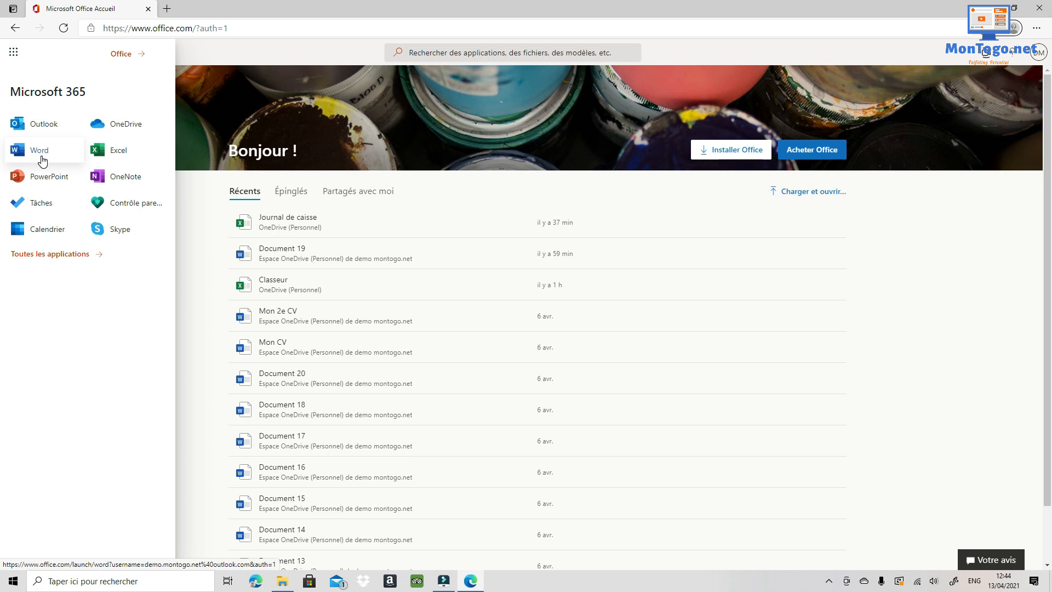
- Create a new blank Excel workbook, Classeur 1, from the Excel start page
{"action": "left_click", "coordinate": [117, 154]}
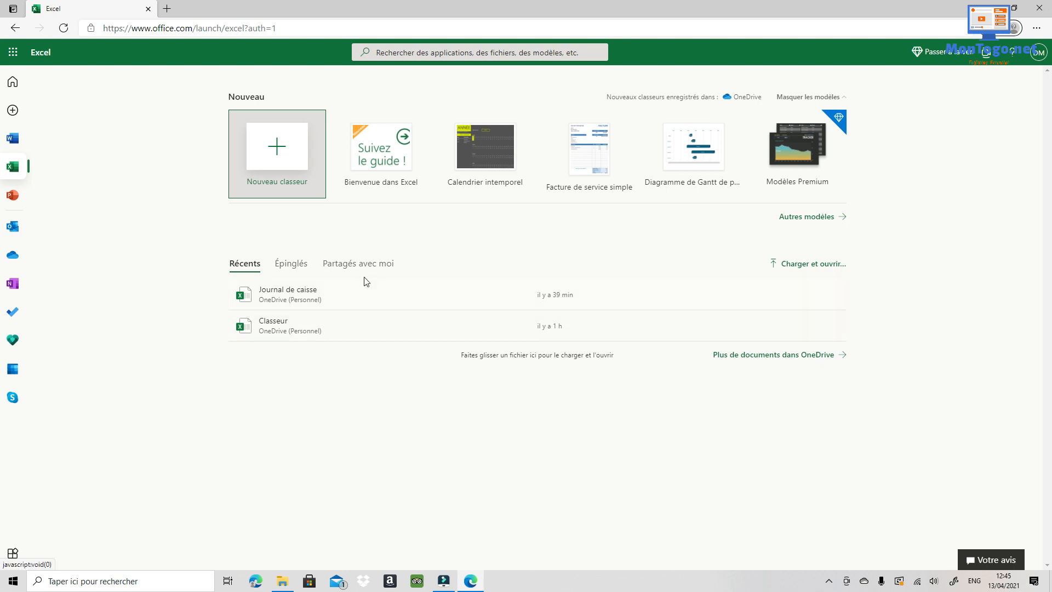
{"action": "left_click", "coordinate": [276, 151]}
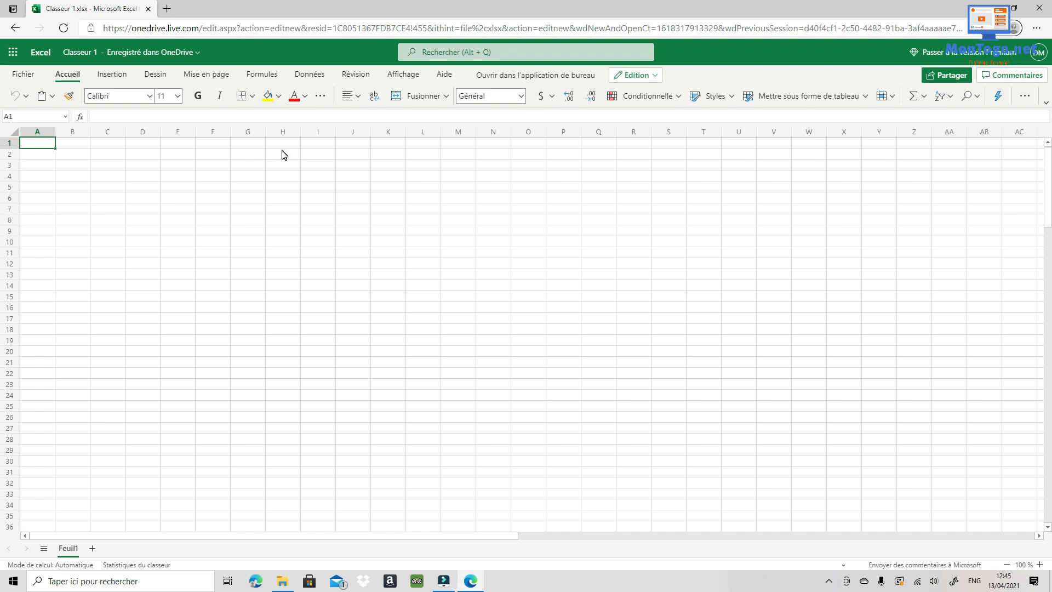
- Check the signed-in account details, then select cells A1 through G1 for the title
{"action": "left_click", "coordinate": [1040, 57]}
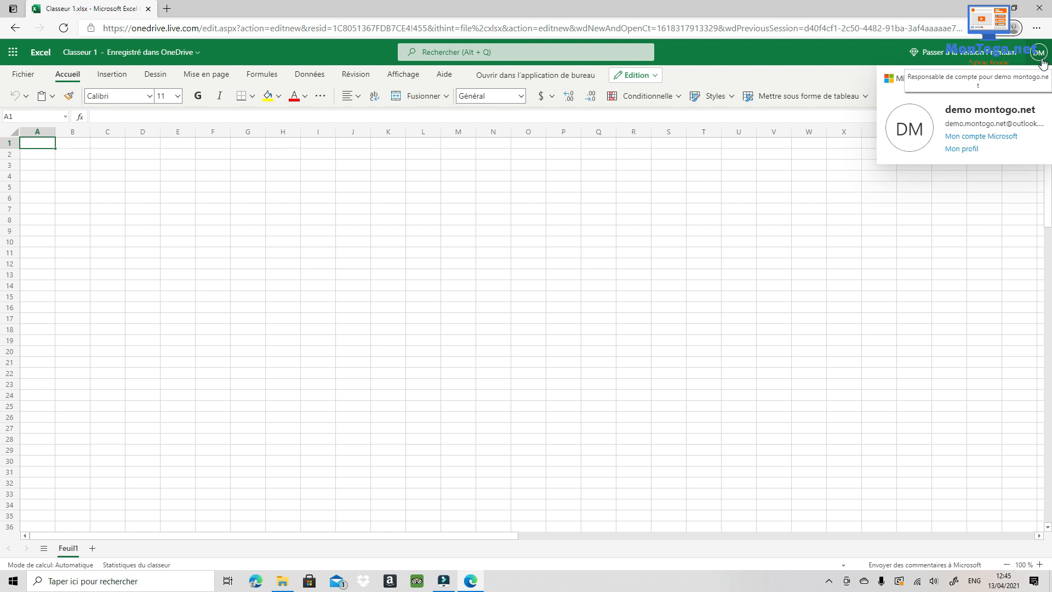
{"action": "left_click", "coordinate": [213, 208]}
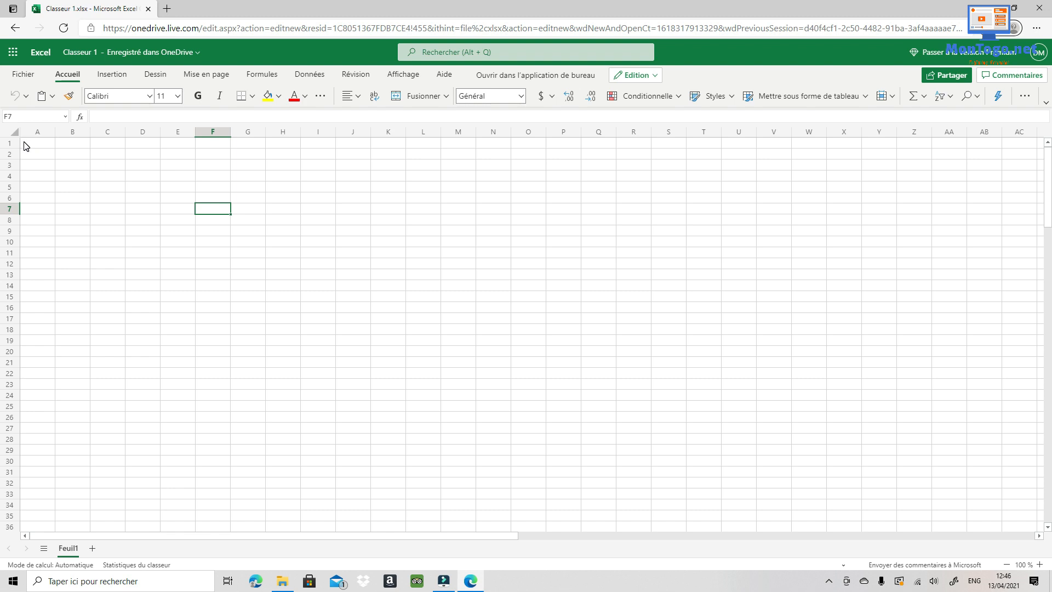
{"action": "left_click_drag", "start_coordinate": [24, 144], "coordinate": [243, 145]}
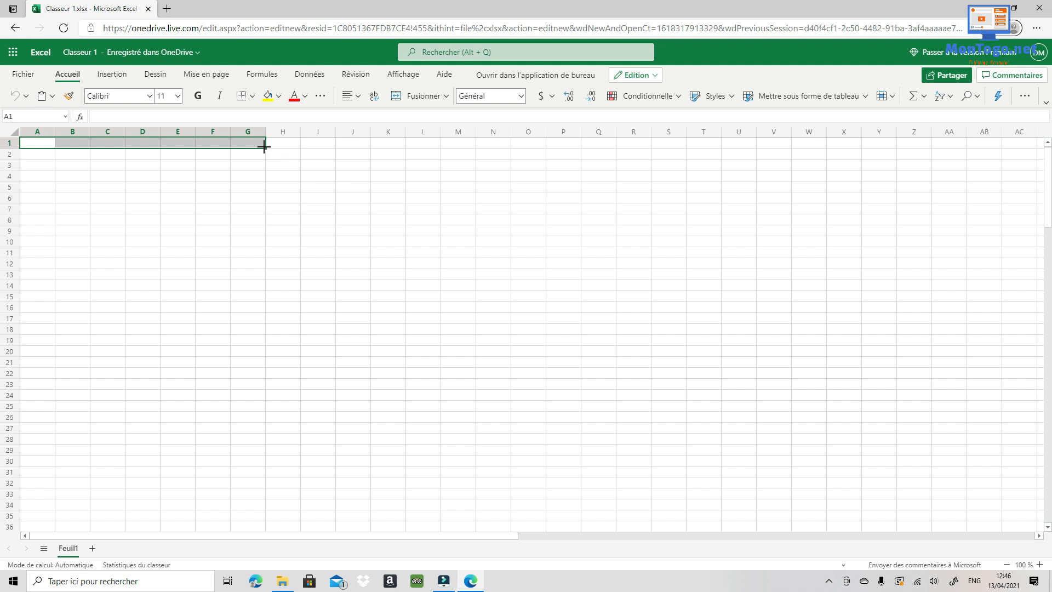
- Merge cells A1:G2 into a single title cell and open the file-name box
{"action": "left_click_drag", "start_coordinate": [263, 146], "coordinate": [264, 157]}
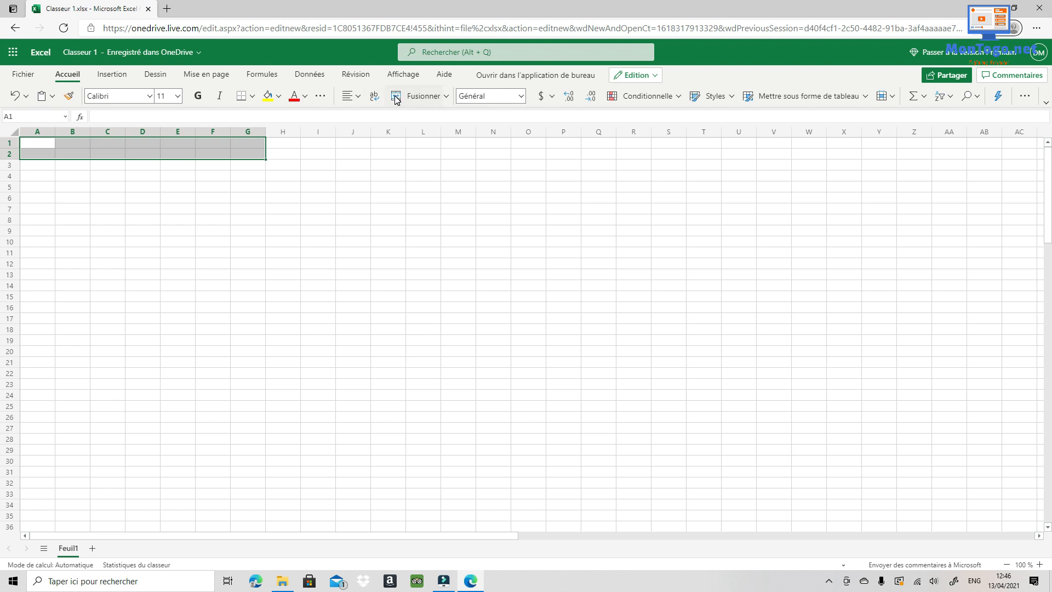
{"action": "left_click", "coordinate": [427, 100]}
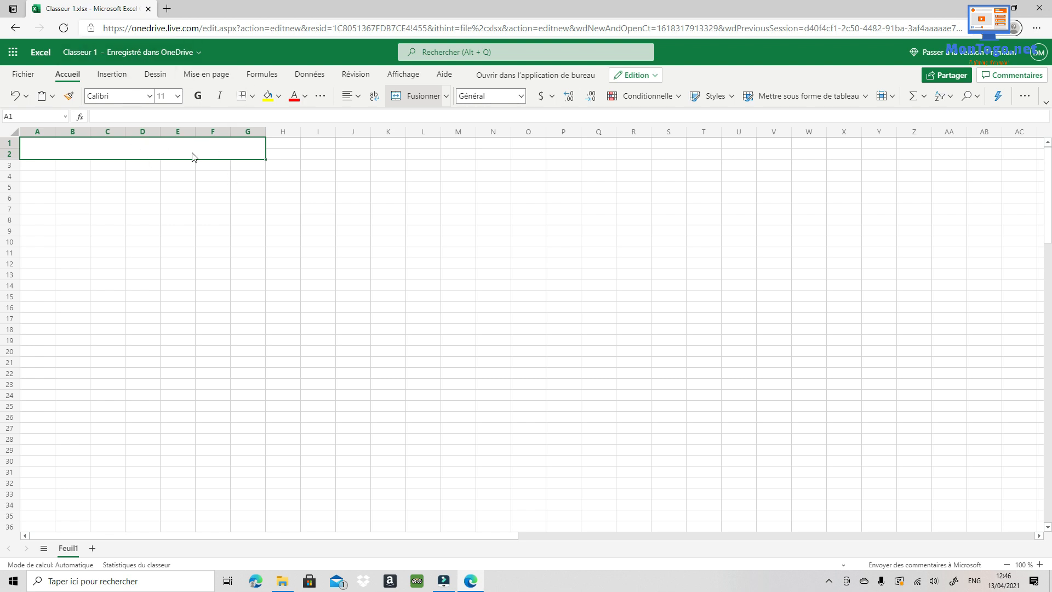
{"action": "left_click", "coordinate": [98, 53]}
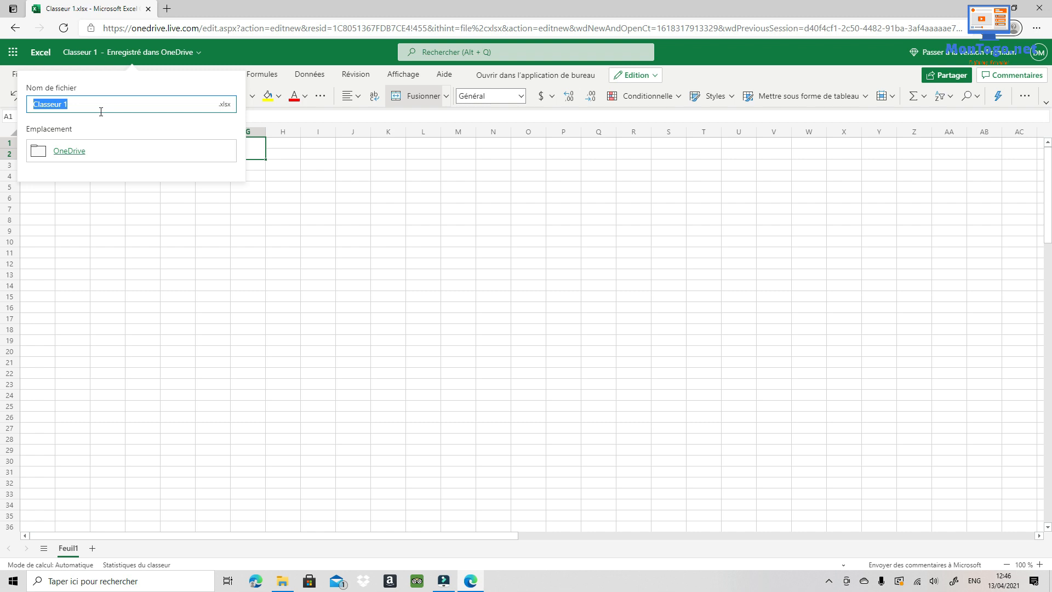
- Rename the workbook to 'journal de caisse'
{"action": "type", "text": "journal de caisse"}
{"action": "key", "text": "Return"}
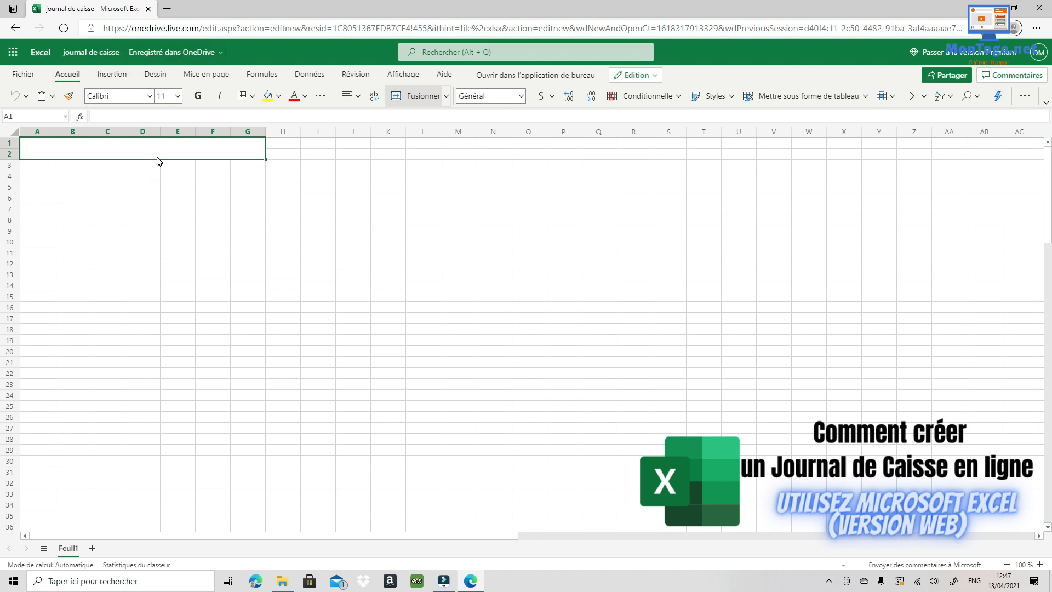
- Type the title 'JOURNAL DE CAISSE' into the merged cell A1:G2
{"action": "left_click", "coordinate": [128, 156]}
{"action": "type", "text": "J"}
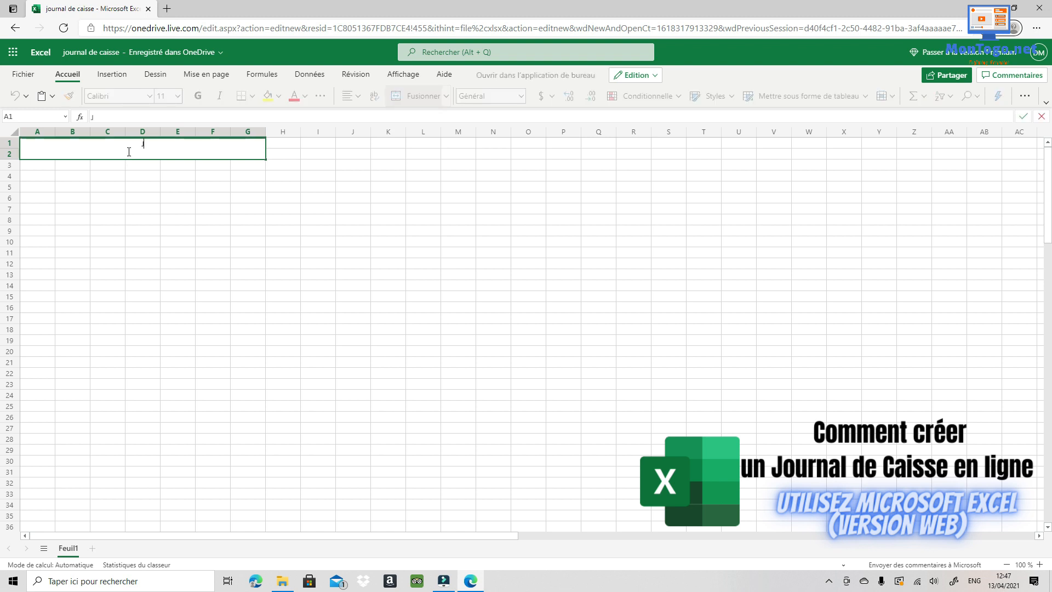
{"action": "type", "text": "OU"}
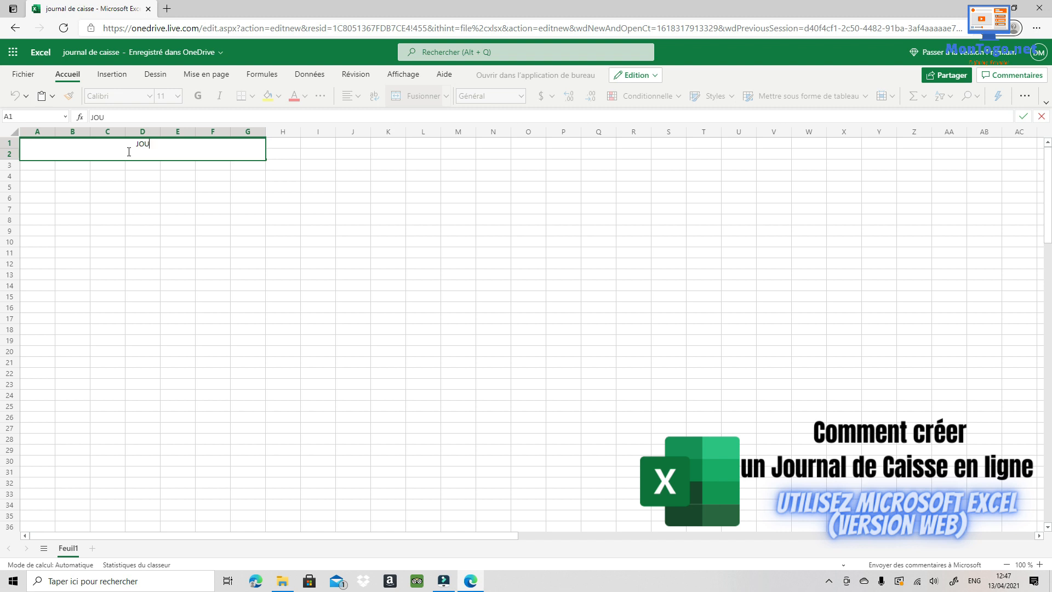
{"action": "type", "text": "RNAL DE CAISSE"}
- Confirm the JOURNAL DE CAISSE title and give merged cell A1:G2 a yellow fill
{"action": "left_click", "coordinate": [127, 166]}
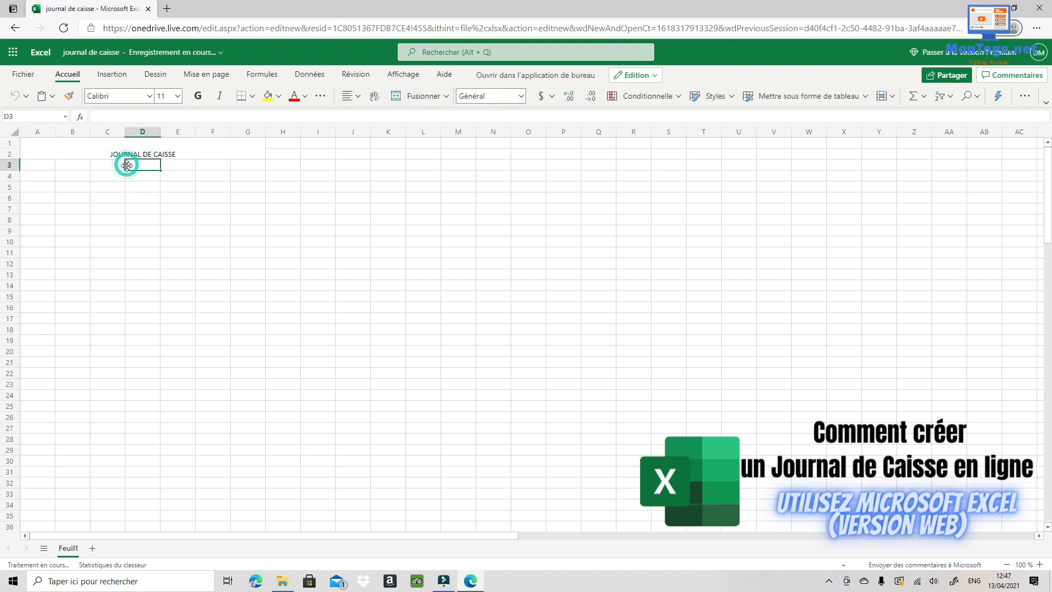
{"action": "left_click", "coordinate": [85, 151]}
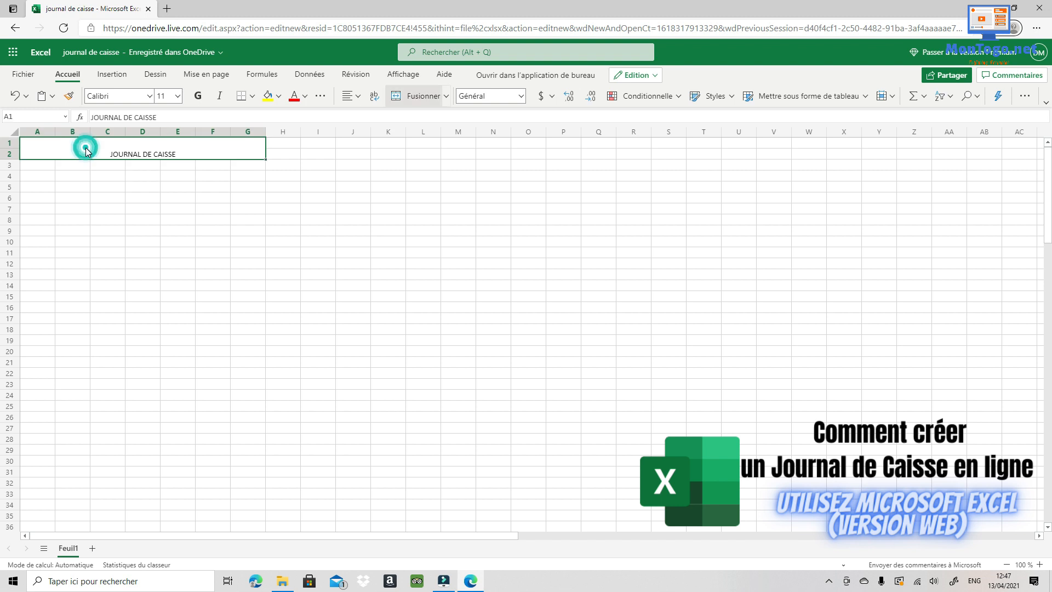
{"action": "left_click", "coordinate": [268, 96]}
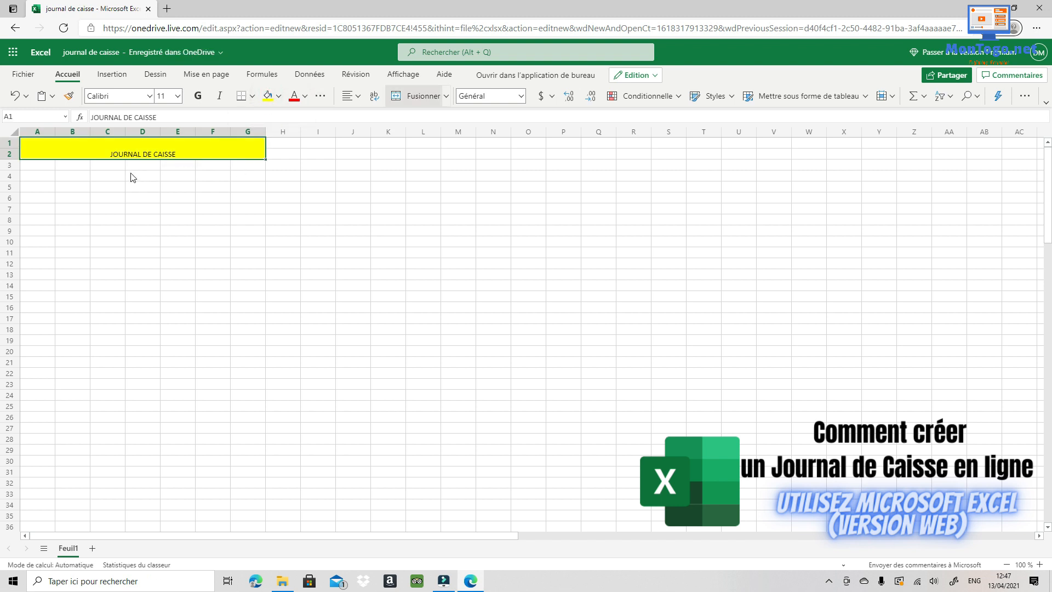
- Enter the heading ENTREES in B3 with white text on a black fill
{"action": "left_click", "coordinate": [78, 166]}
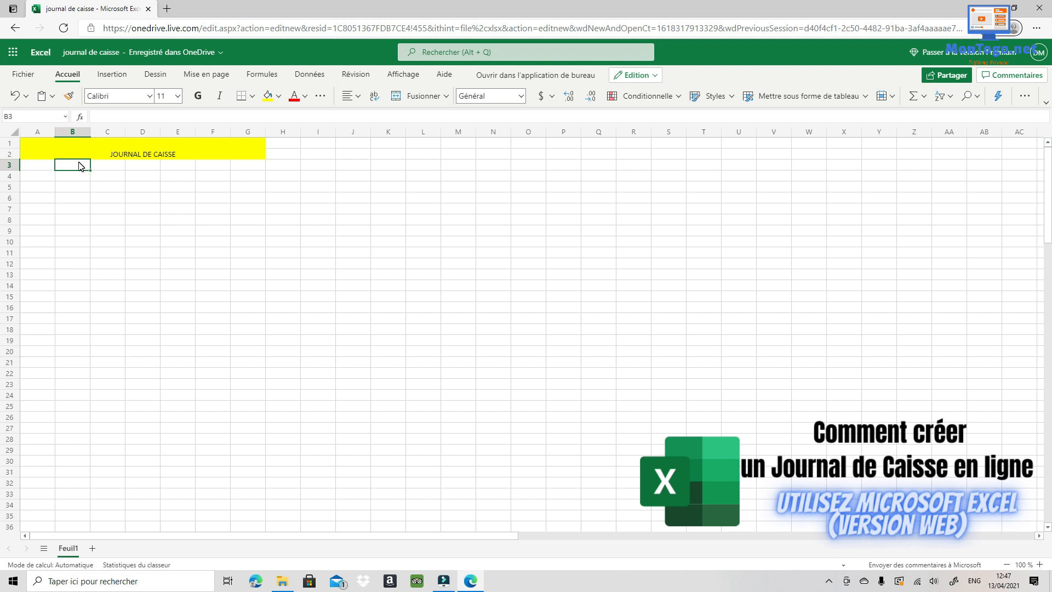
{"action": "type", "text": "ENTREES"}
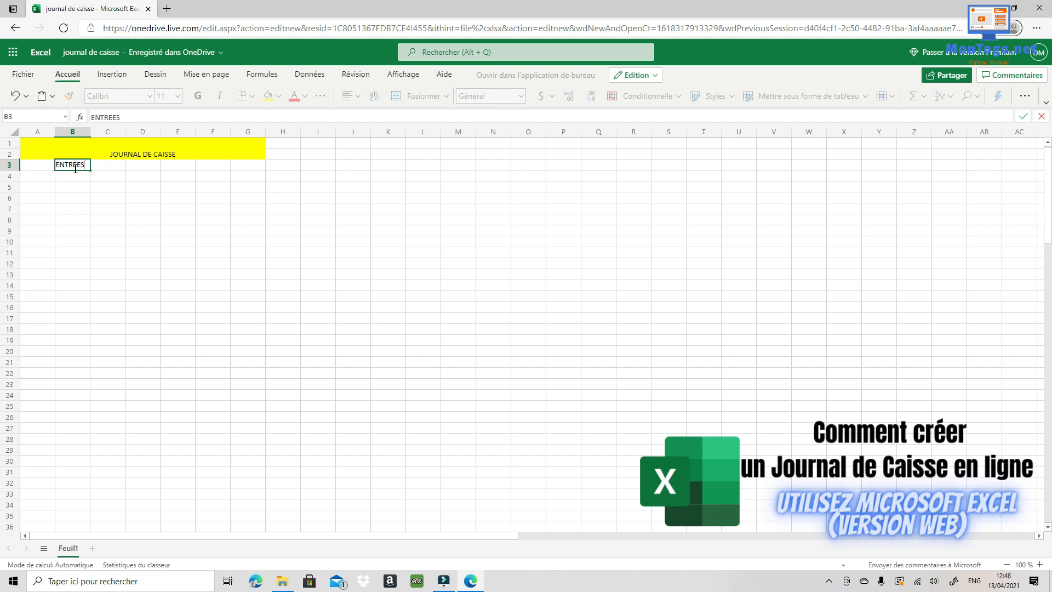
{"action": "left_click", "coordinate": [79, 171]}
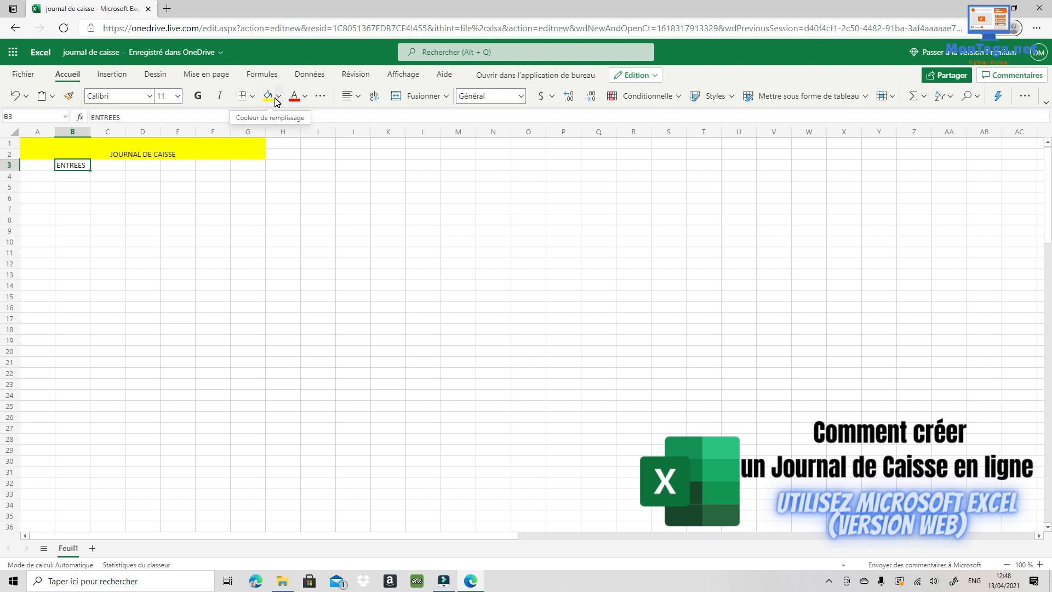
{"action": "left_click", "coordinate": [278, 97]}
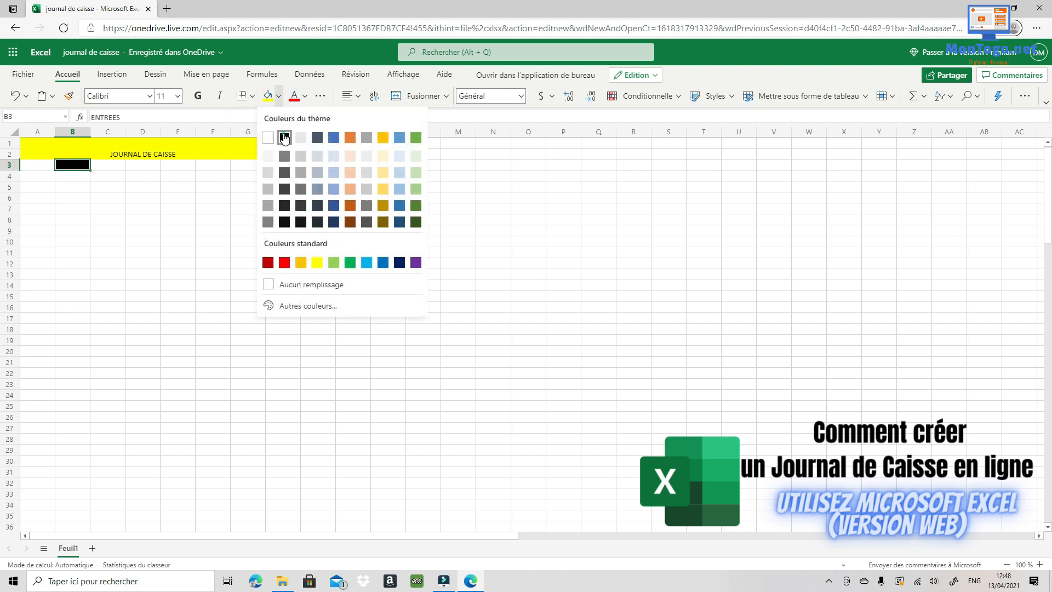
{"action": "left_click", "coordinate": [284, 137]}
{"action": "left_click", "coordinate": [305, 100]}
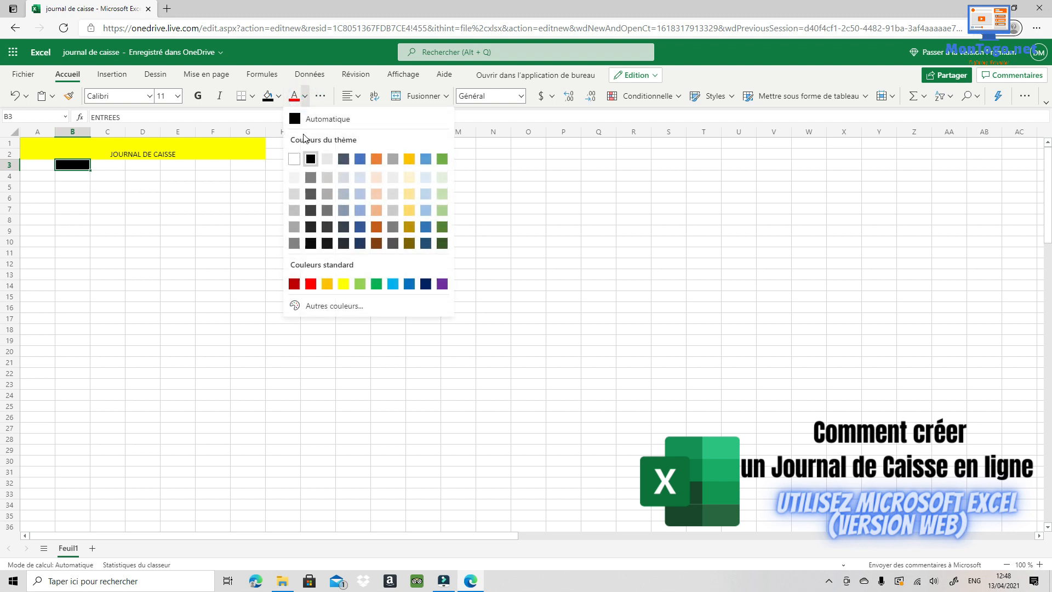
{"action": "left_click", "coordinate": [294, 160]}
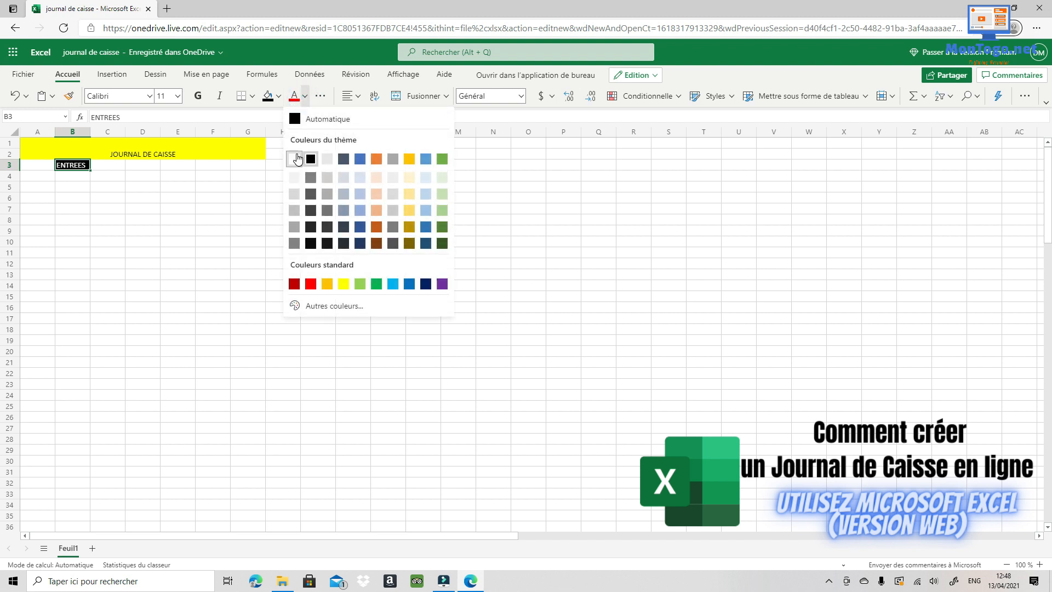
- Fill cell B4 below the ENTREES heading green
{"action": "left_click", "coordinate": [83, 178]}
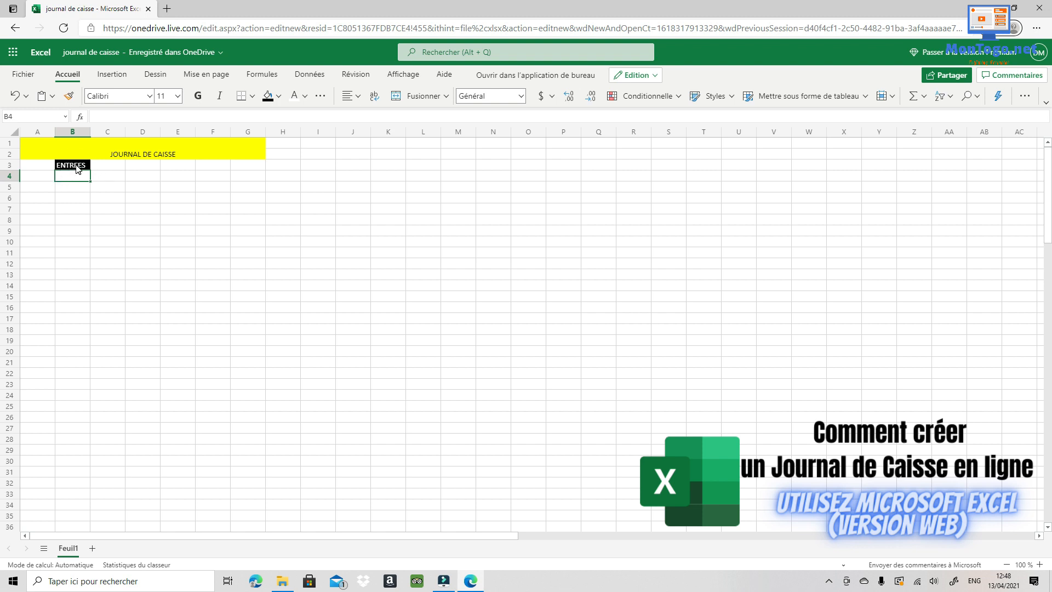
{"action": "left_click", "coordinate": [278, 97]}
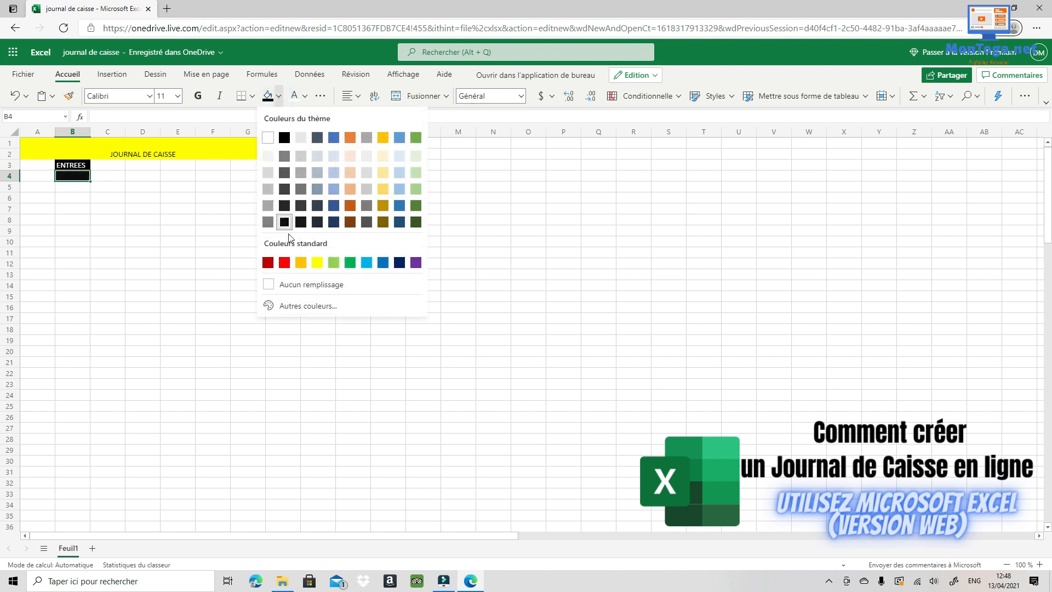
{"action": "left_click", "coordinate": [350, 263]}
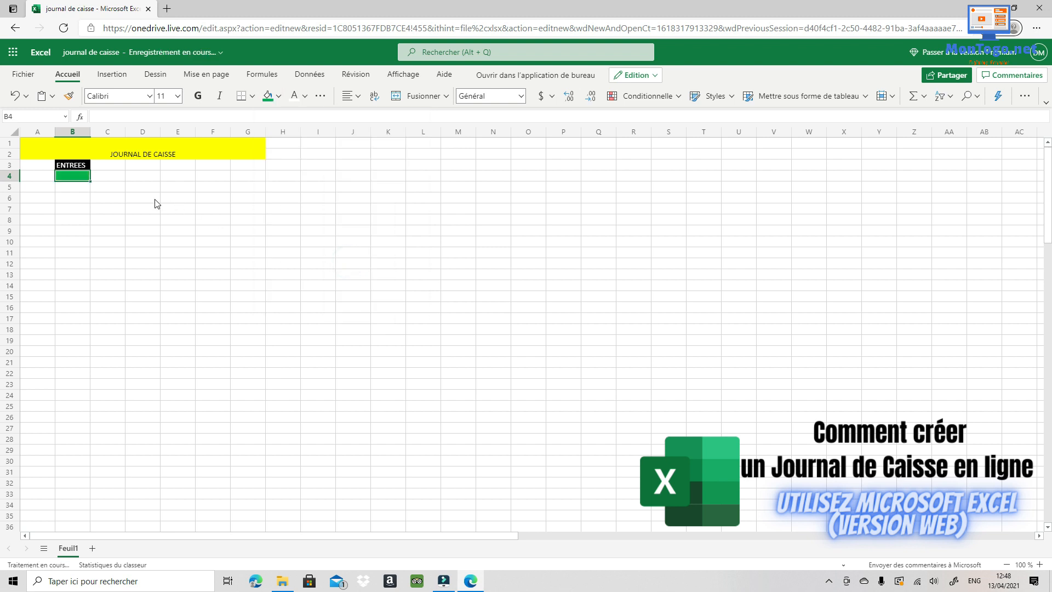
{"action": "left_click", "coordinate": [134, 166]}
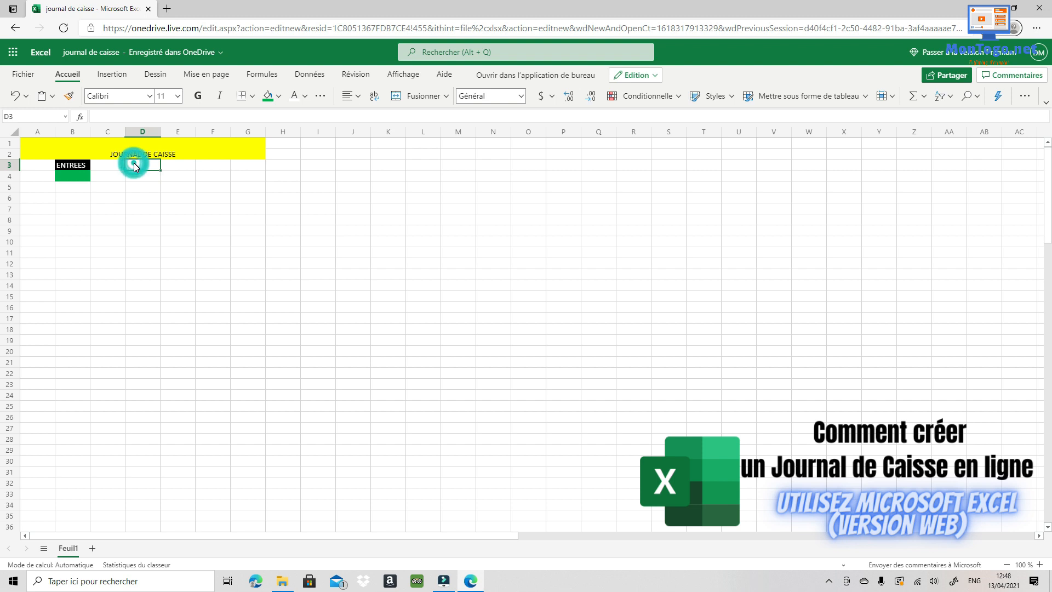
- Enter the heading SORTIES in F3 with white text on a black fill
{"action": "left_click", "coordinate": [176, 166]}
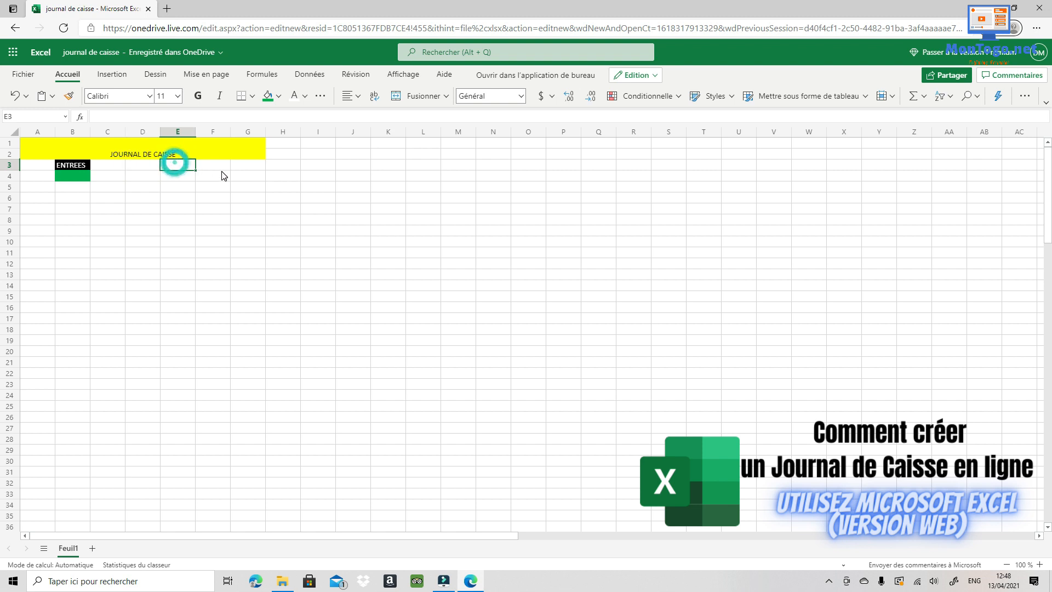
{"action": "left_click", "coordinate": [213, 167]}
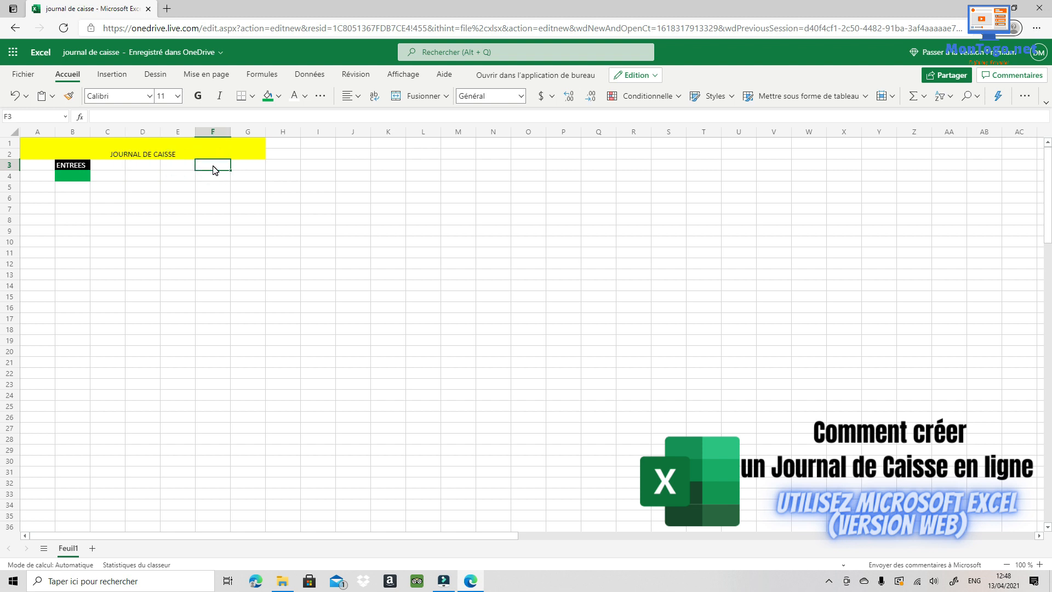
{"action": "type", "text": "SORTIES"}
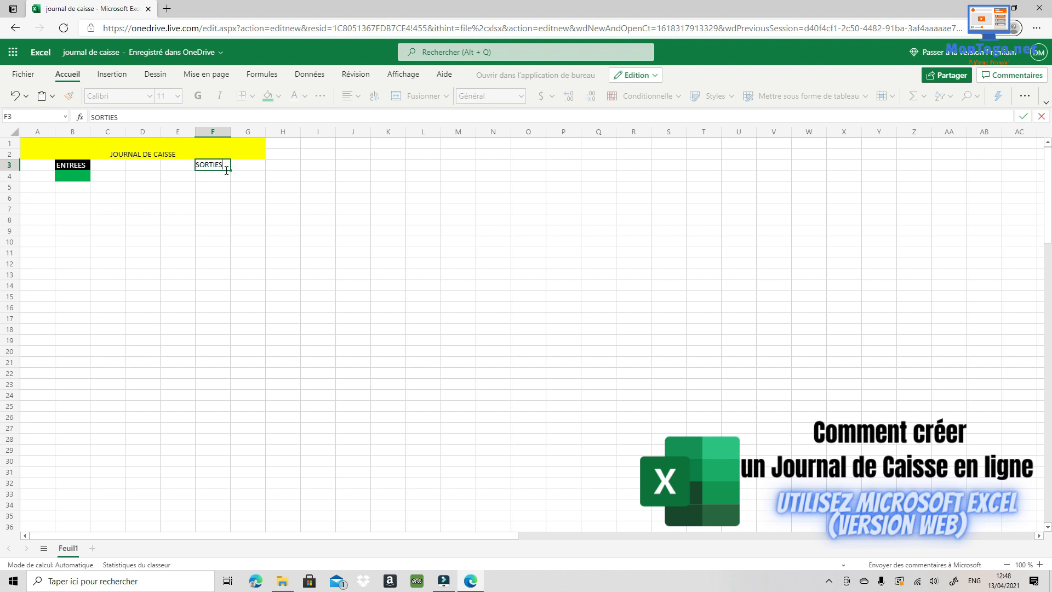
{"action": "left_click", "coordinate": [227, 177]}
{"action": "left_click", "coordinate": [228, 168]}
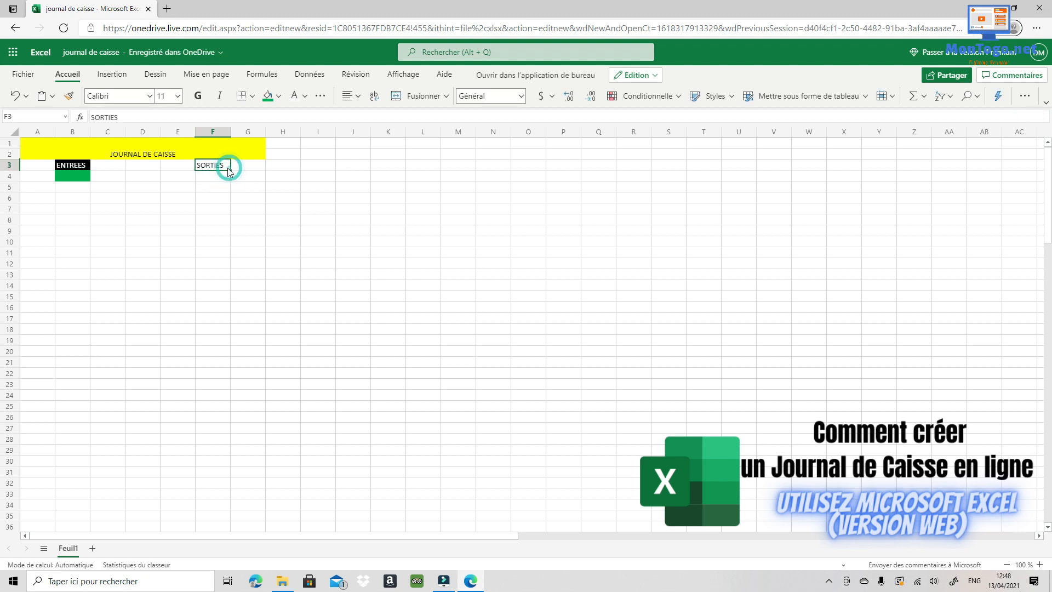
{"action": "left_click", "coordinate": [277, 98]}
{"action": "left_click", "coordinate": [284, 138]}
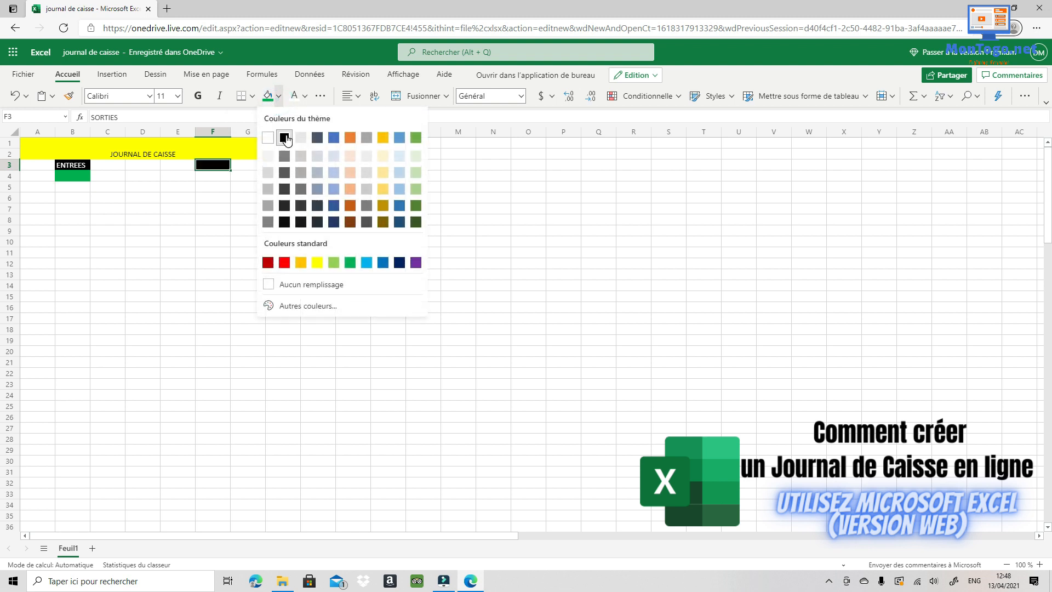
{"action": "left_click", "coordinate": [305, 97]}
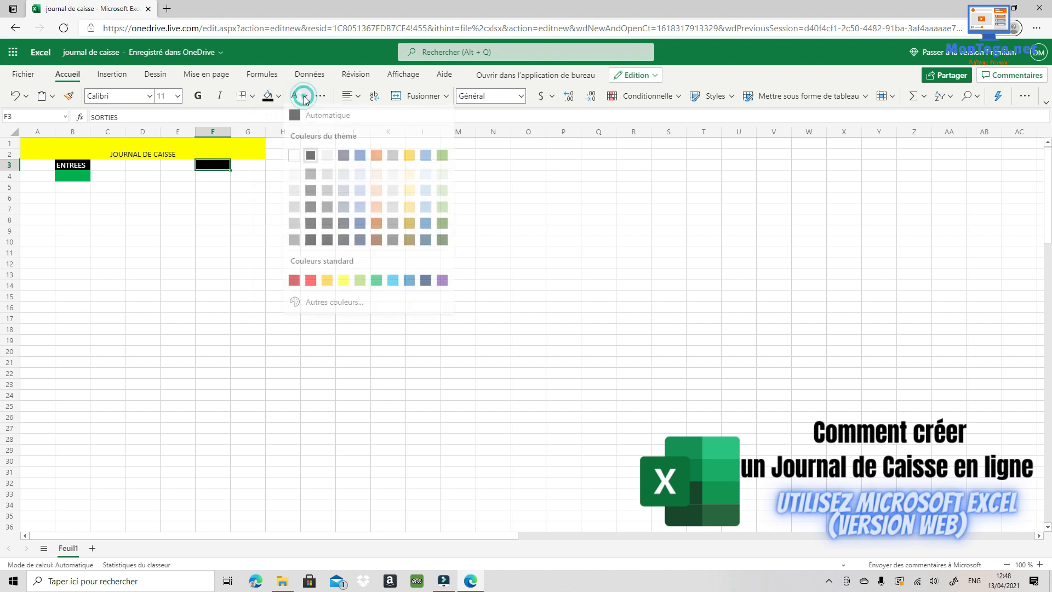
{"action": "left_click", "coordinate": [294, 159]}
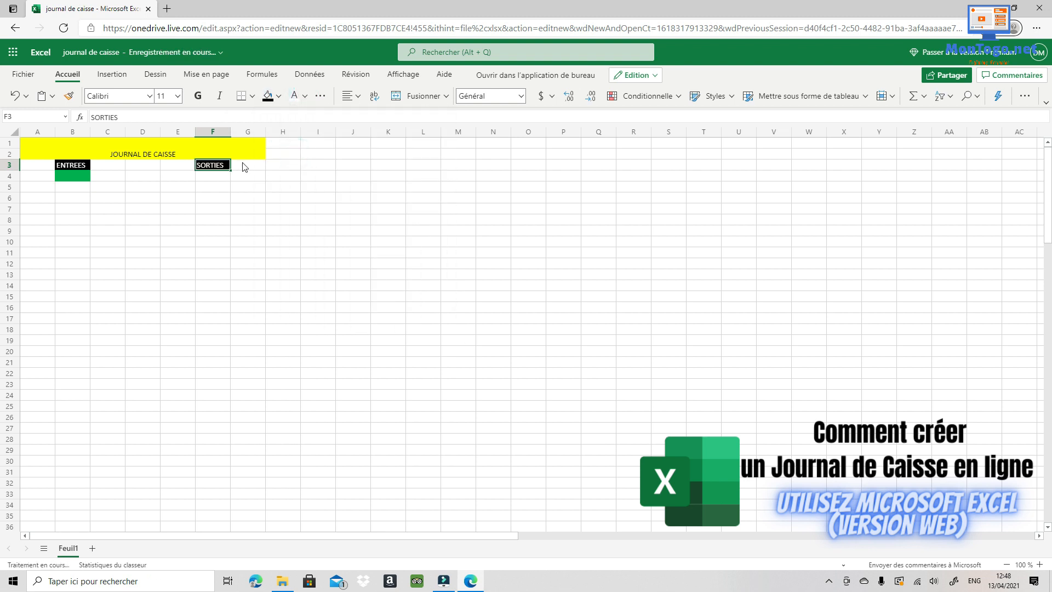
- Fill cell F4 below SORTIES dark red
{"action": "left_click", "coordinate": [216, 176]}
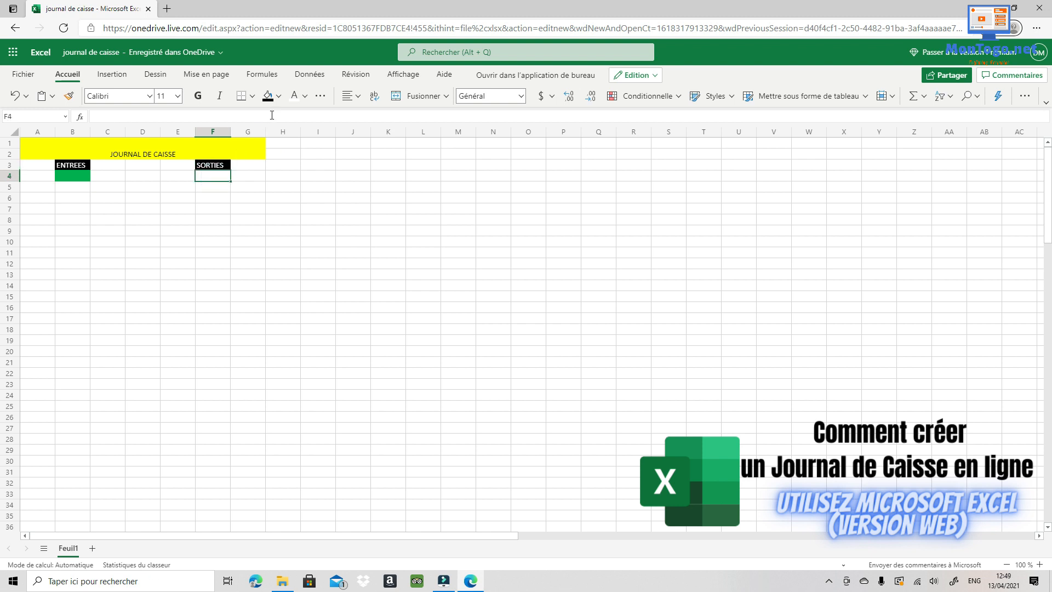
{"action": "left_click", "coordinate": [279, 97]}
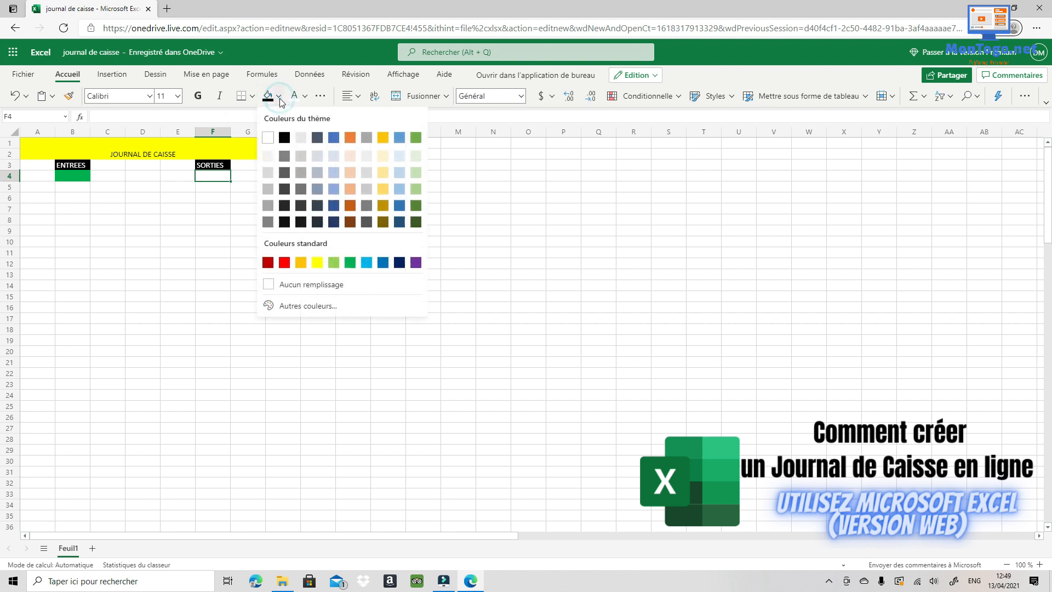
{"action": "left_click", "coordinate": [268, 261]}
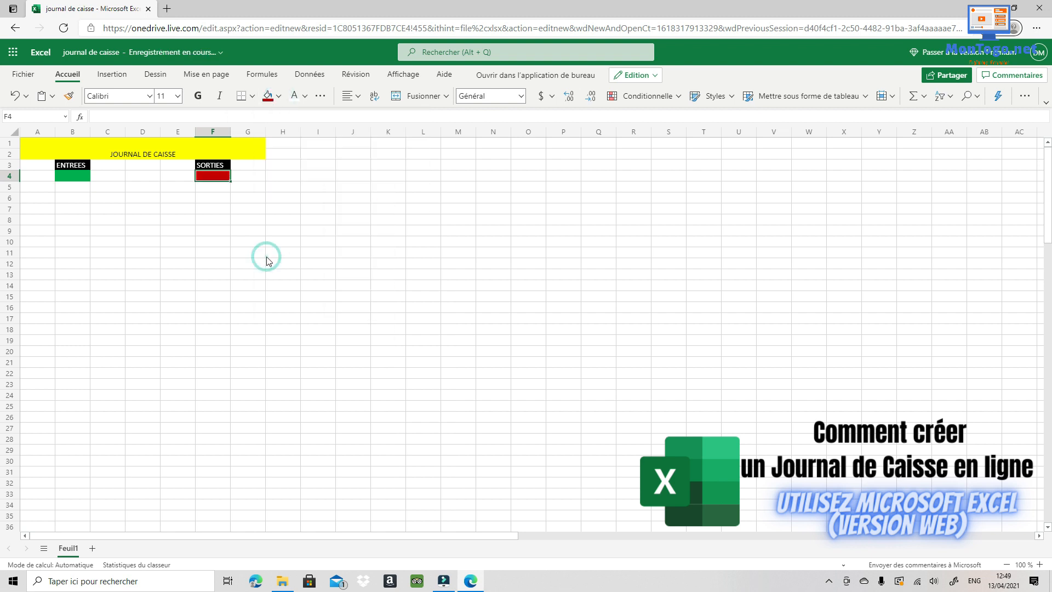
{"action": "left_click", "coordinate": [184, 211]}
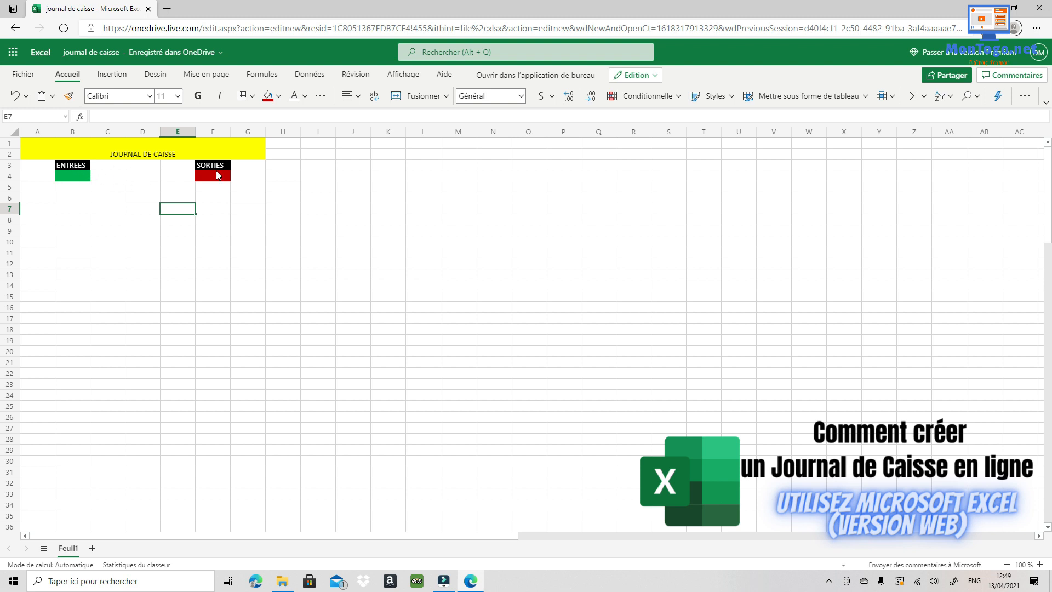
- Enter the heading SOLDE in D3 and fill D4 below it yellow
{"action": "left_click", "coordinate": [137, 166]}
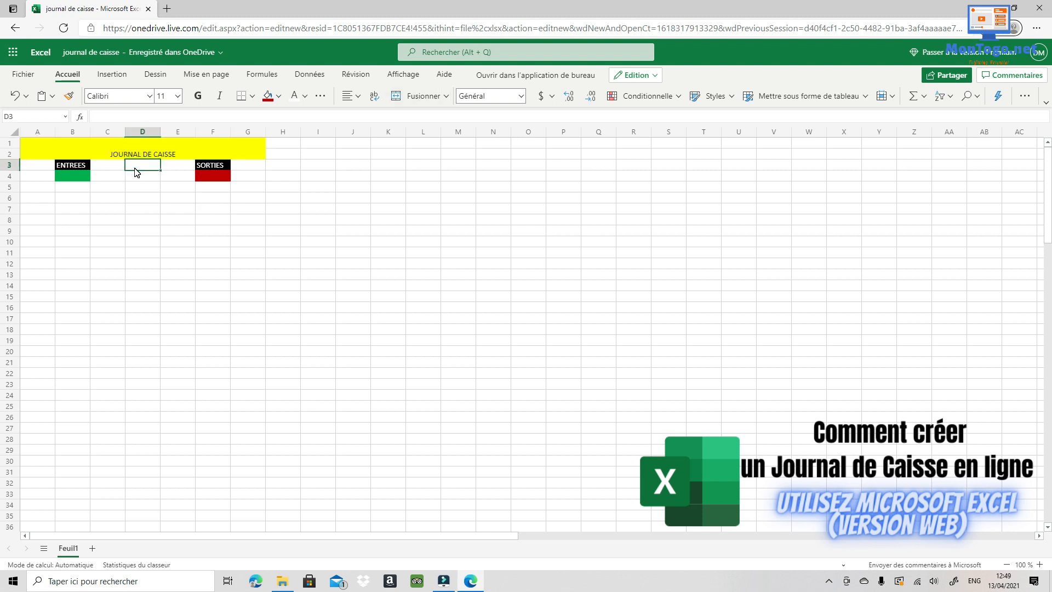
{"action": "type", "text": "SOLDE"}
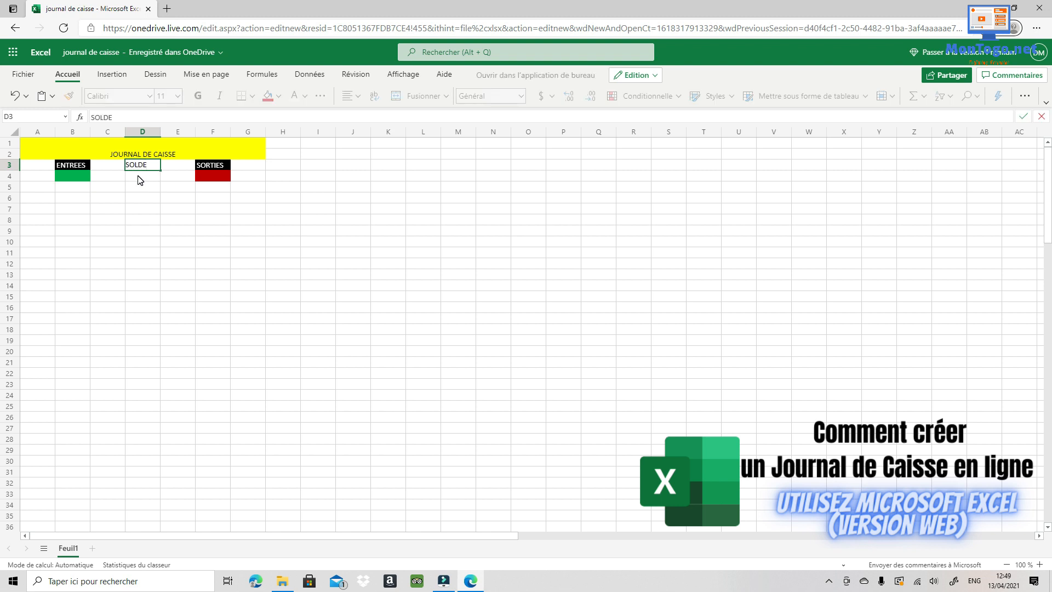
{"action": "left_click", "coordinate": [143, 181]}
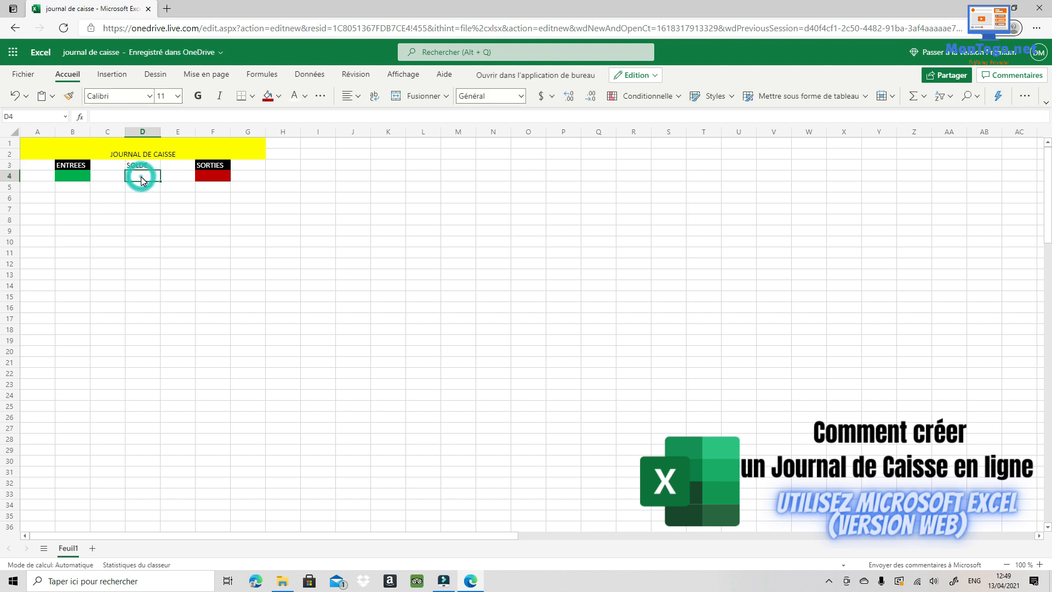
{"action": "left_click", "coordinate": [280, 99]}
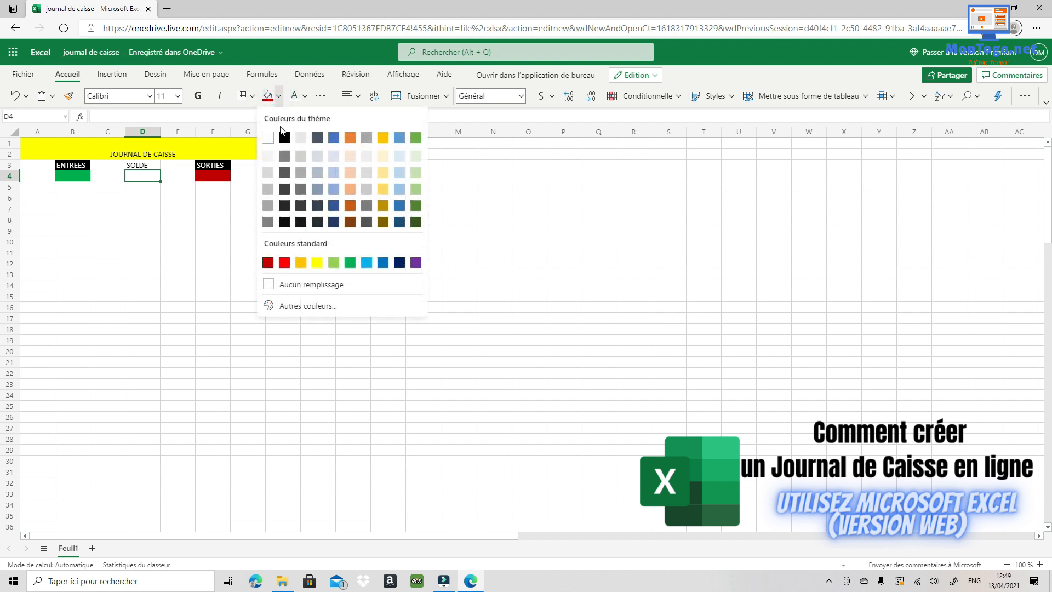
{"action": "left_click", "coordinate": [318, 263]}
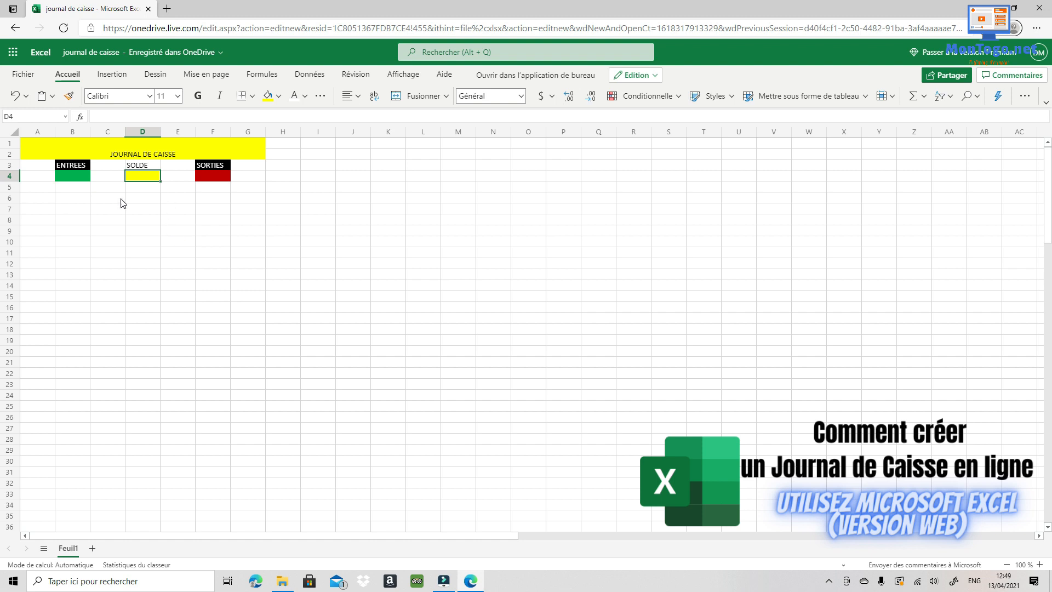
- Fill the SOLDE header D3 black and select column D from row 5 downward
{"action": "left_click", "coordinate": [142, 161]}
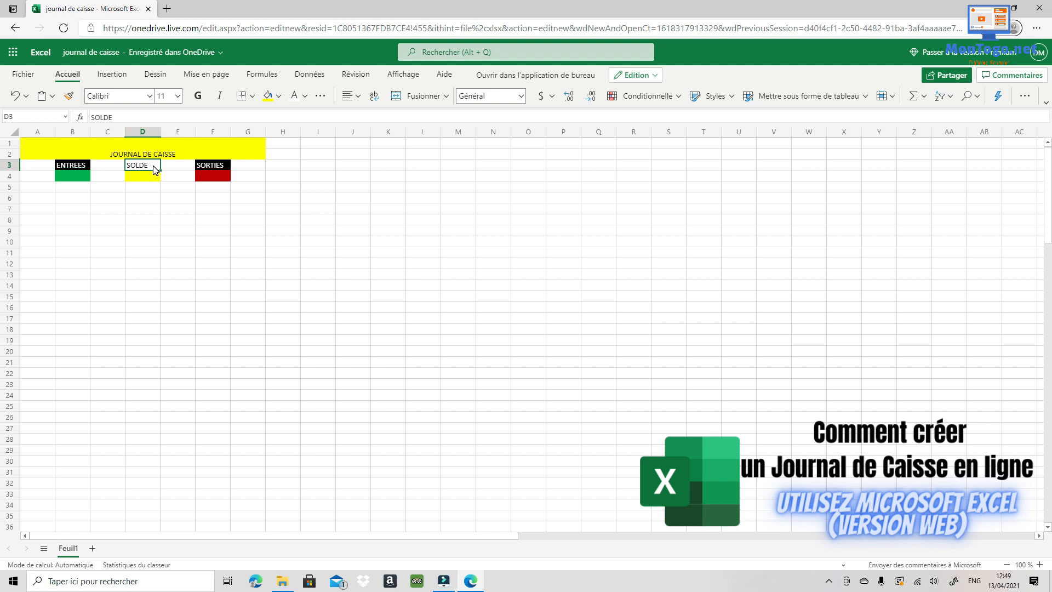
{"action": "left_click", "coordinate": [157, 174]}
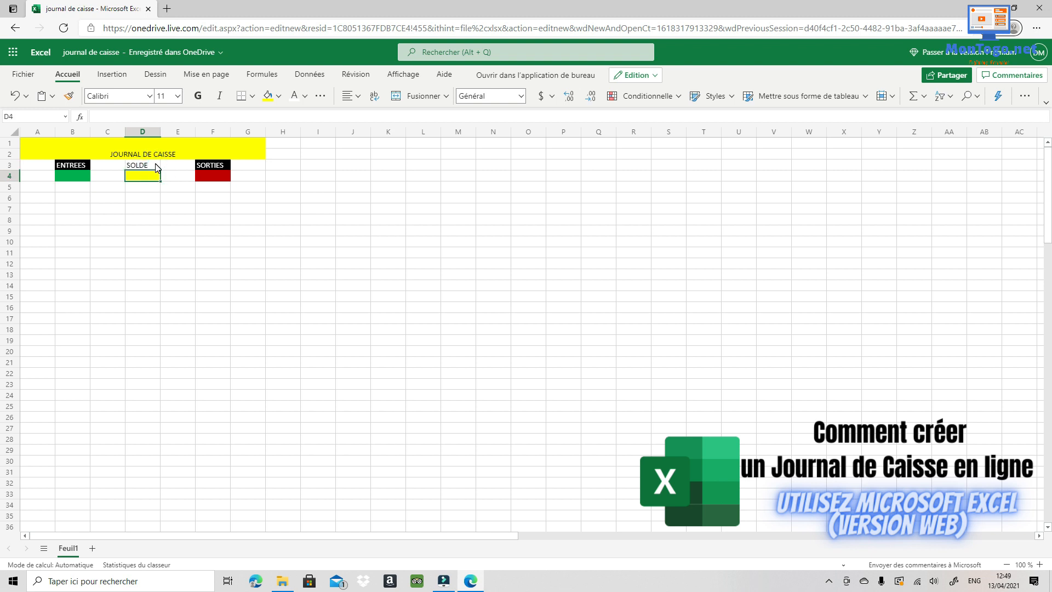
{"action": "left_click", "coordinate": [154, 163]}
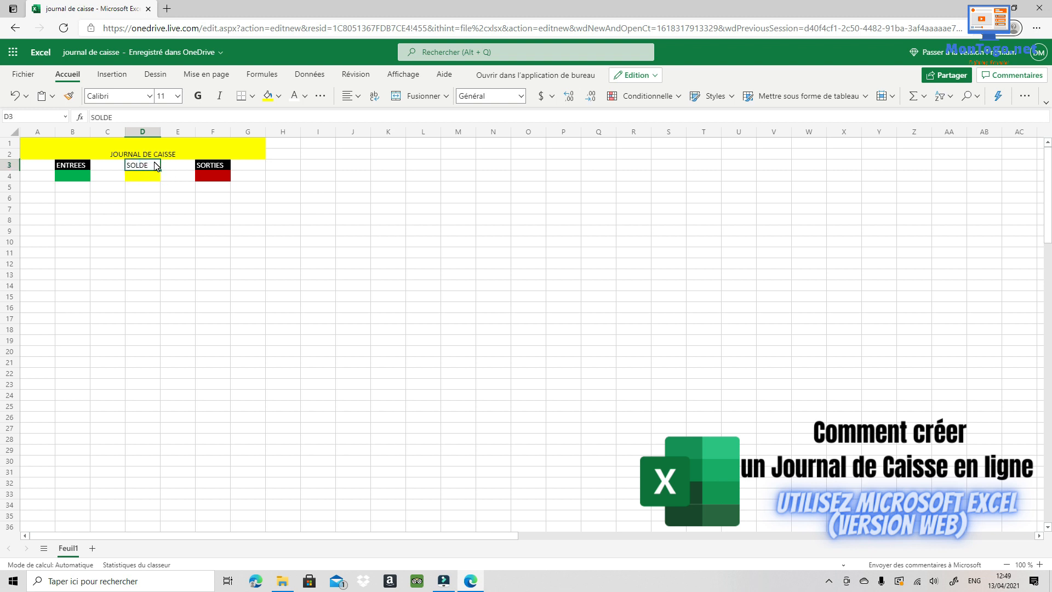
{"action": "left_click", "coordinate": [279, 99]}
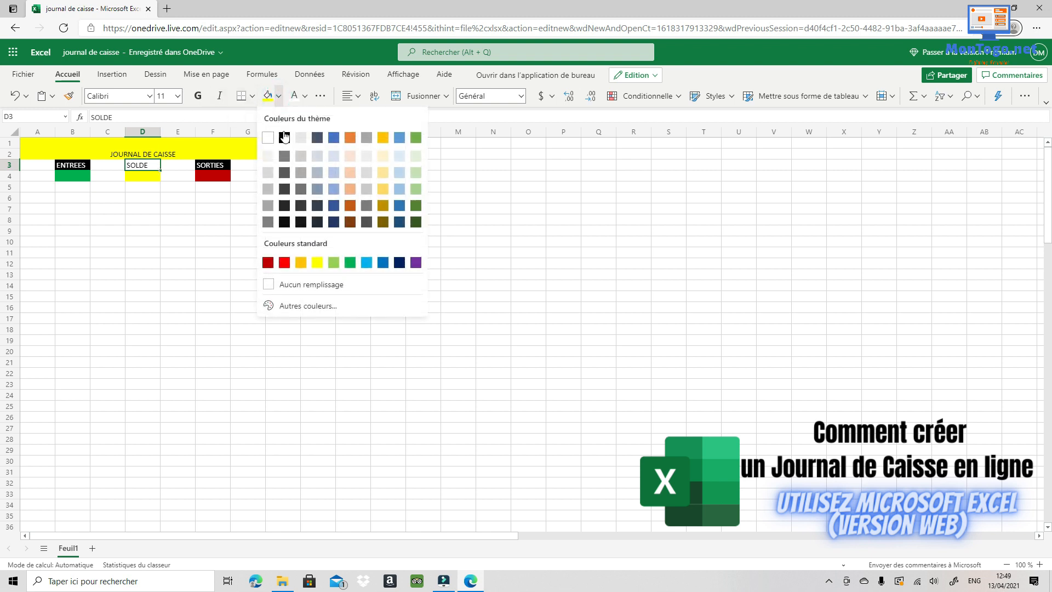
{"action": "left_click", "coordinate": [285, 137]}
{"action": "left_click_drag", "start_coordinate": [143, 188], "coordinate": [144, 431]}
- Fill the selected column D cells below SOLDE yellow
{"action": "scroll", "coordinate": [144, 431], "scroll_direction": "up", "scroll_amount": 7}
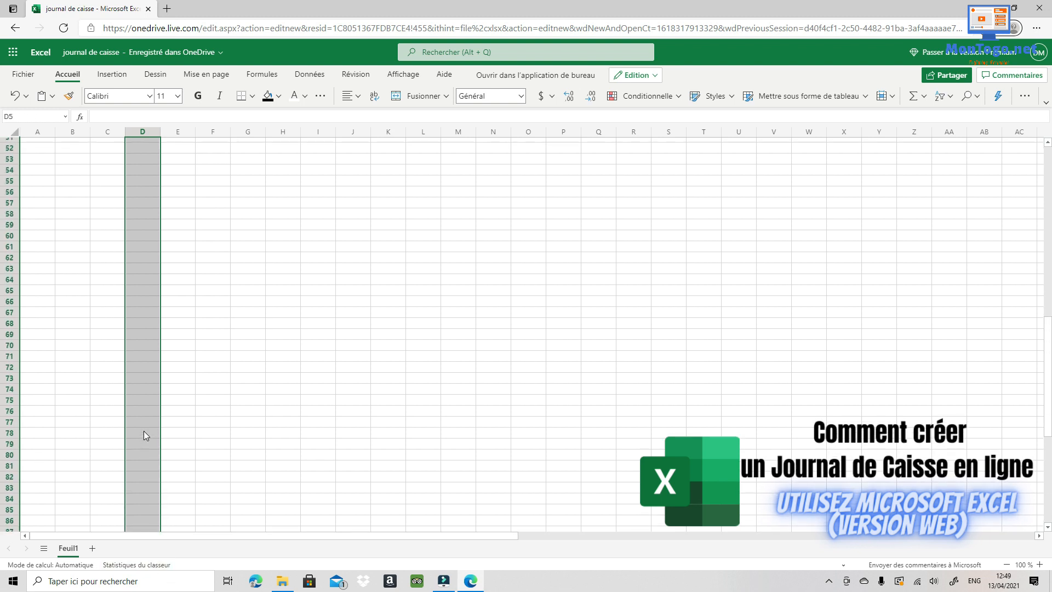
{"action": "scroll", "coordinate": [144, 431], "scroll_direction": "up", "scroll_amount": 17}
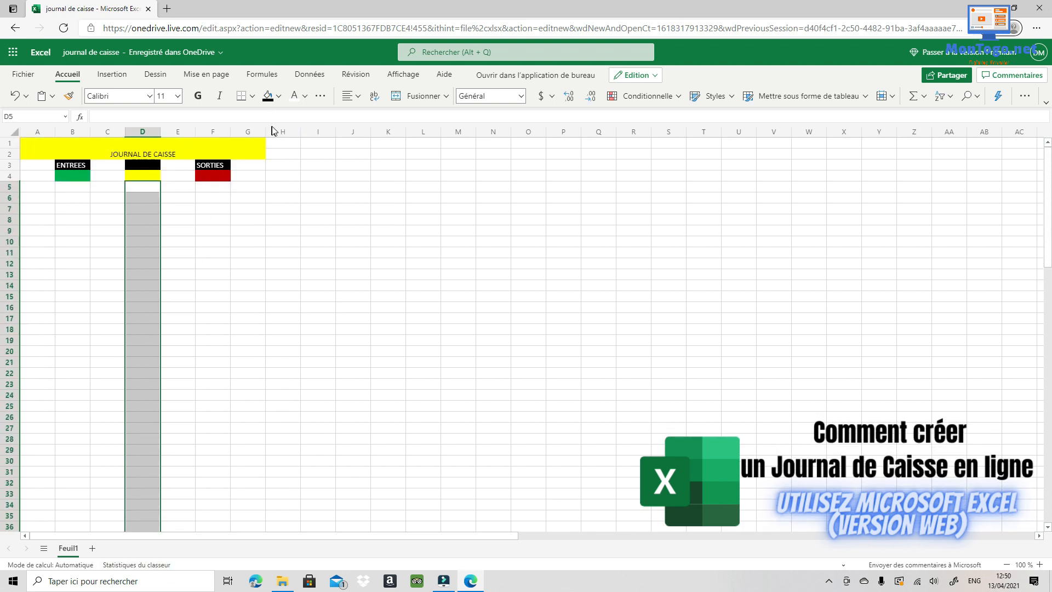
{"action": "left_click", "coordinate": [279, 97]}
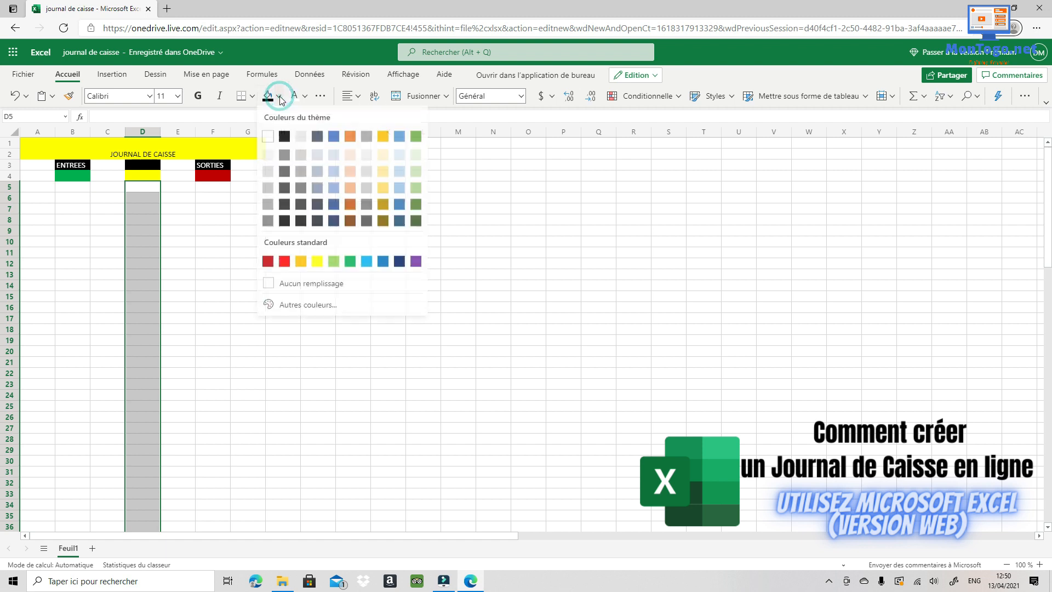
{"action": "left_click", "coordinate": [317, 262]}
{"action": "left_click", "coordinate": [282, 332]}
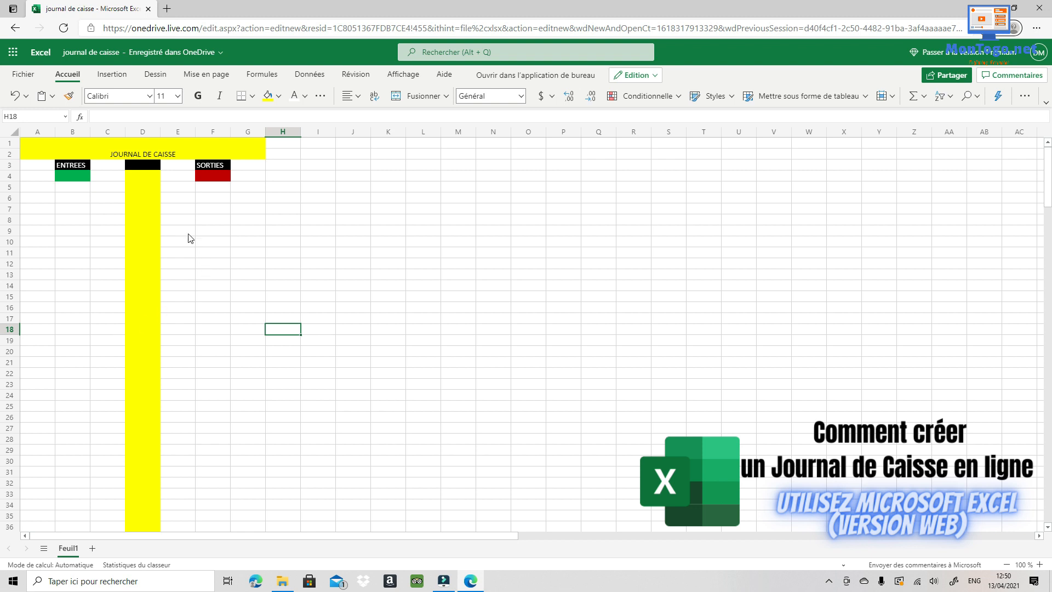
- Make the SOLDE header text in D3 white
{"action": "left_click", "coordinate": [140, 163]}
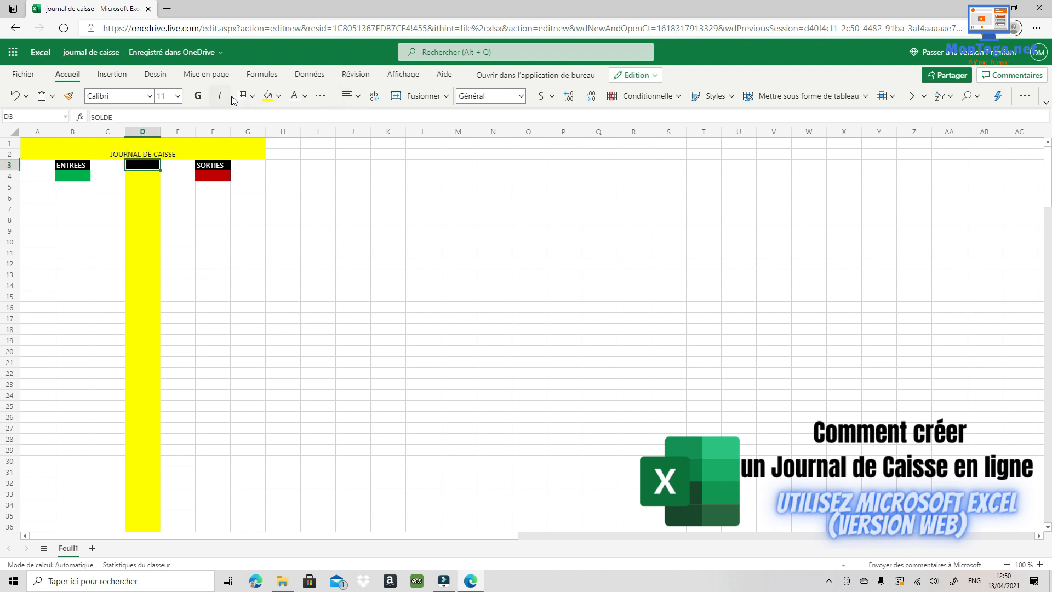
{"action": "left_click", "coordinate": [306, 96]}
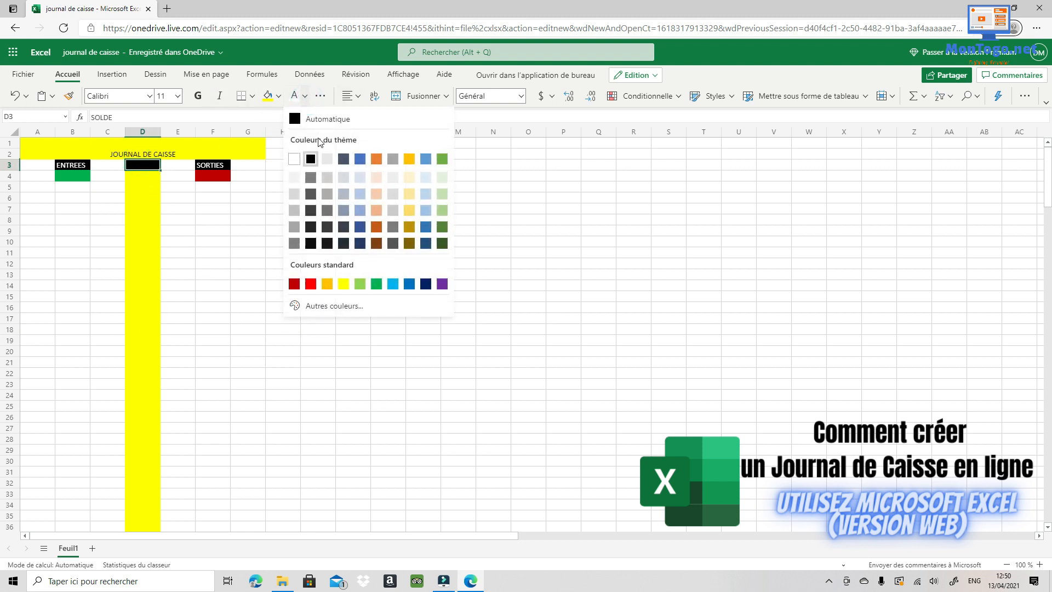
{"action": "left_click", "coordinate": [294, 159]}
{"action": "left_click", "coordinate": [125, 247]}
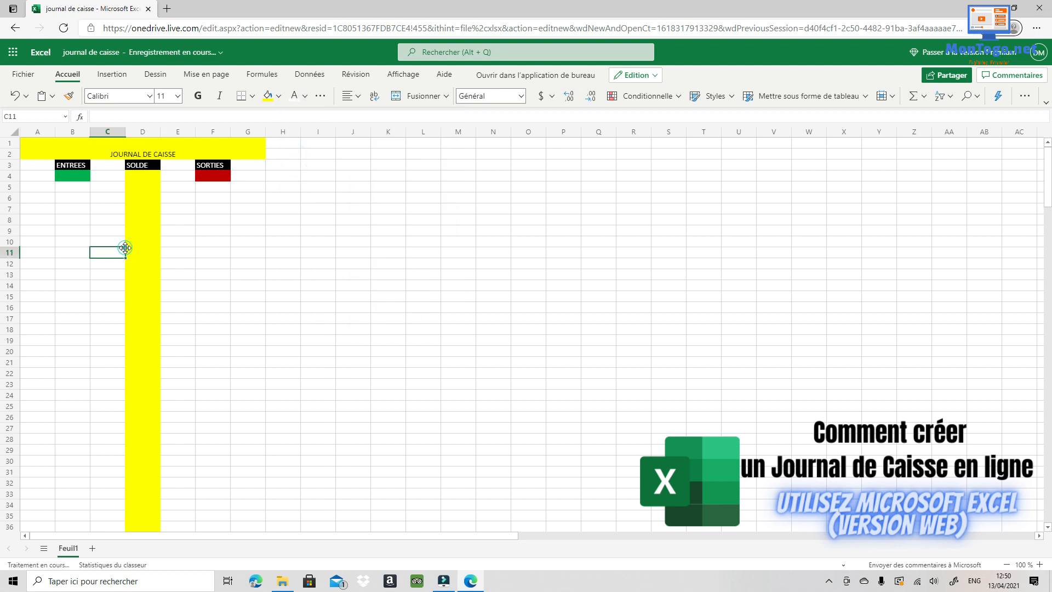
- Widen column A, then columns B through F, with F ending at 16.43 (120 pixels)
{"action": "left_click_drag", "start_coordinate": [55, 134], "coordinate": [84, 134]}
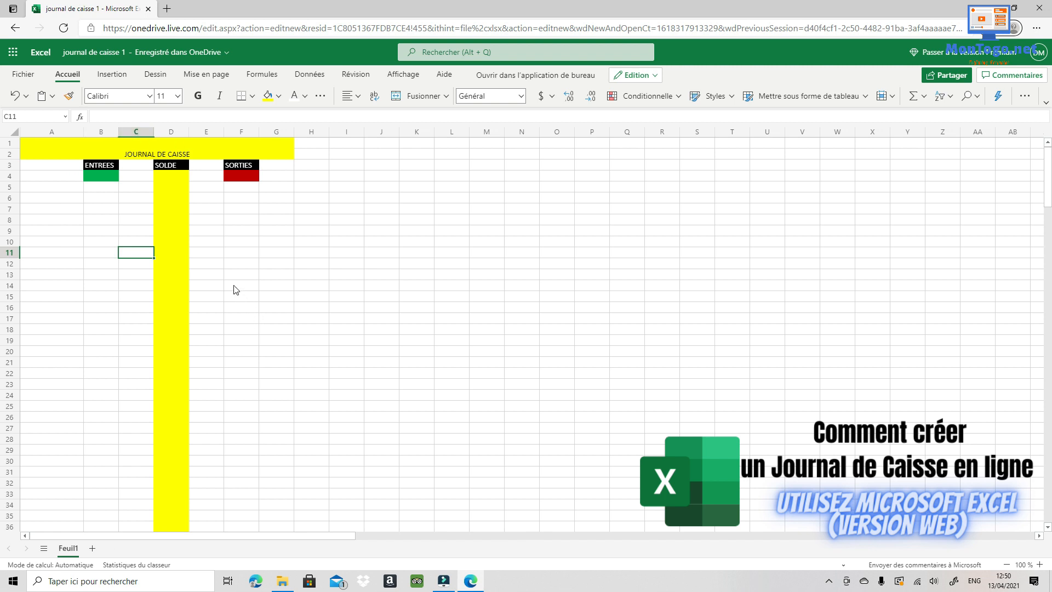
{"action": "left_click_drag", "start_coordinate": [118, 134], "coordinate": [424, 137]}
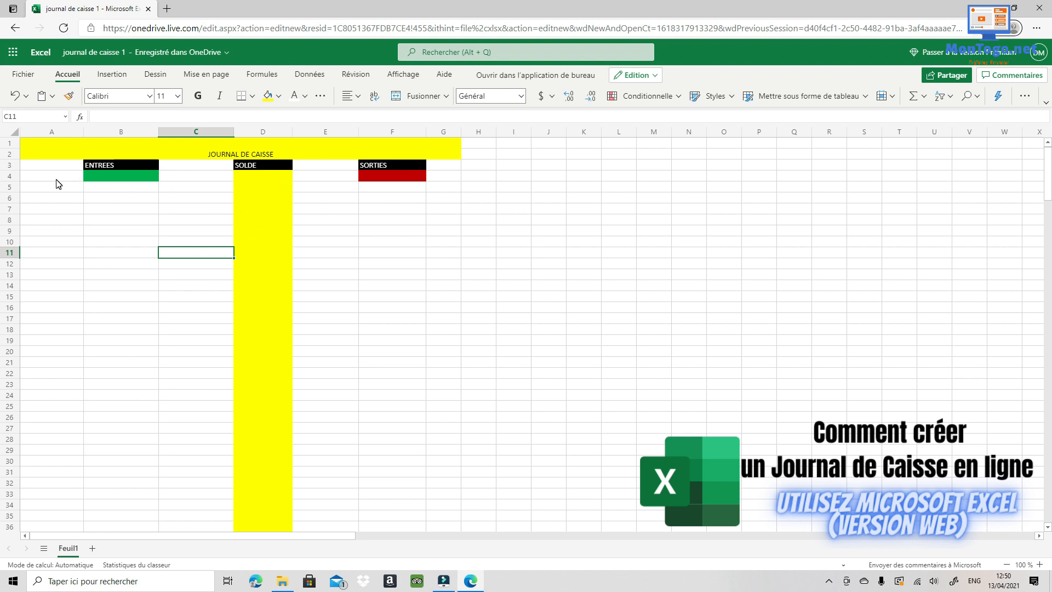
- Centre the ENTREES, SOLDE and SORTIES headers across row 3
{"action": "left_click", "coordinate": [9, 165]}
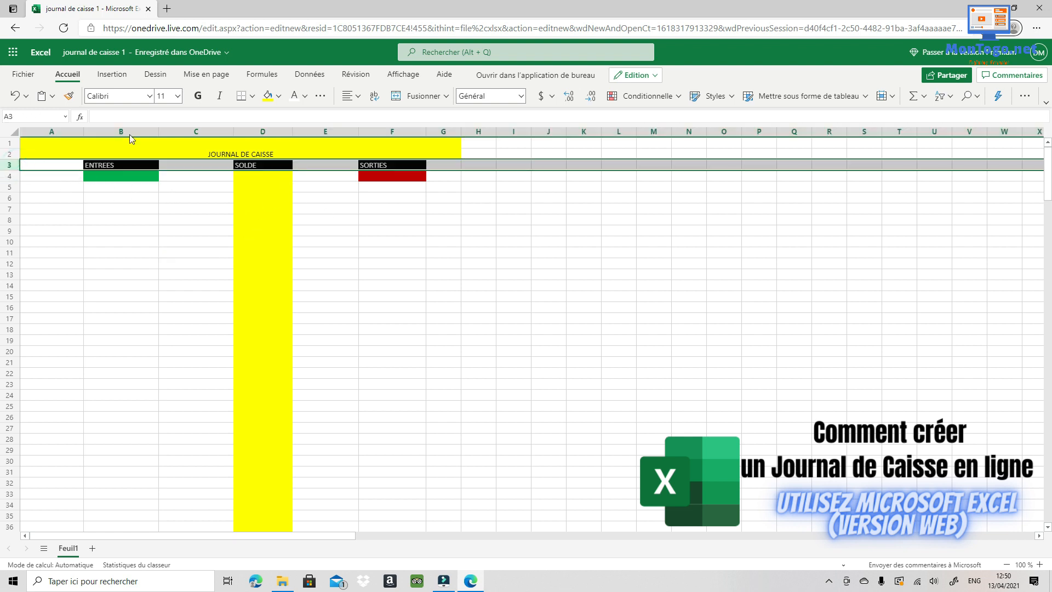
{"action": "left_click", "coordinate": [374, 97]}
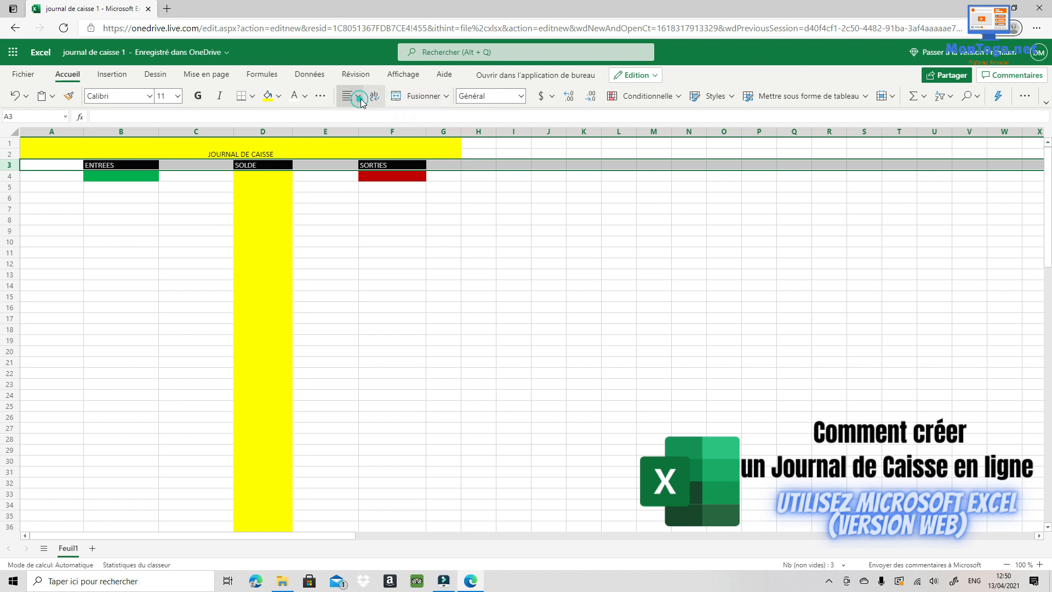
{"action": "left_click", "coordinate": [359, 97]}
{"action": "left_click", "coordinate": [372, 140]}
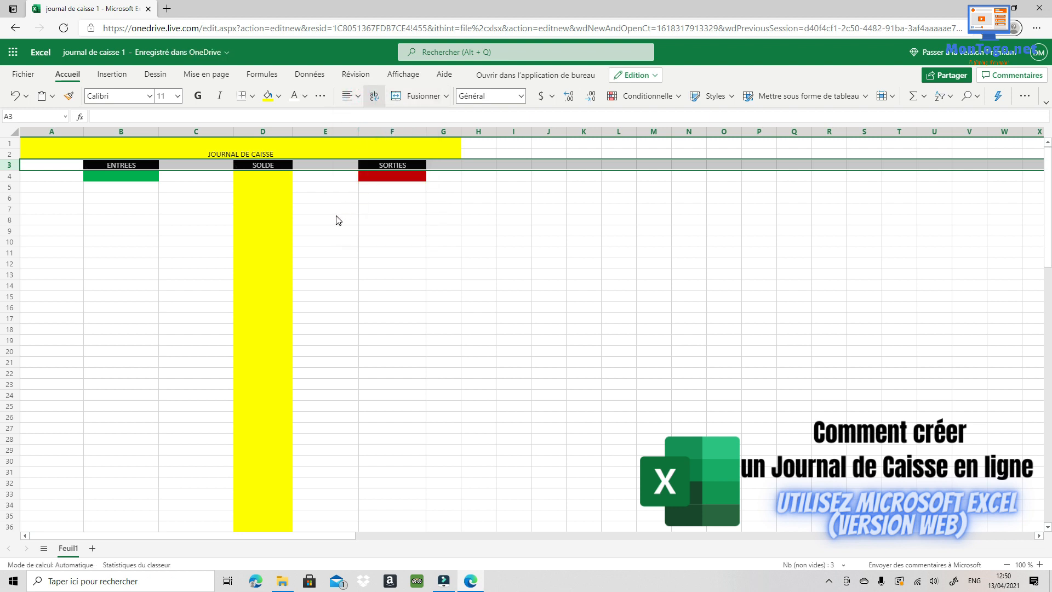
- Make the JOURNAL DE CAISSE title bold, size 28, centred vertically and horizontally
{"action": "left_click", "coordinate": [249, 145]}
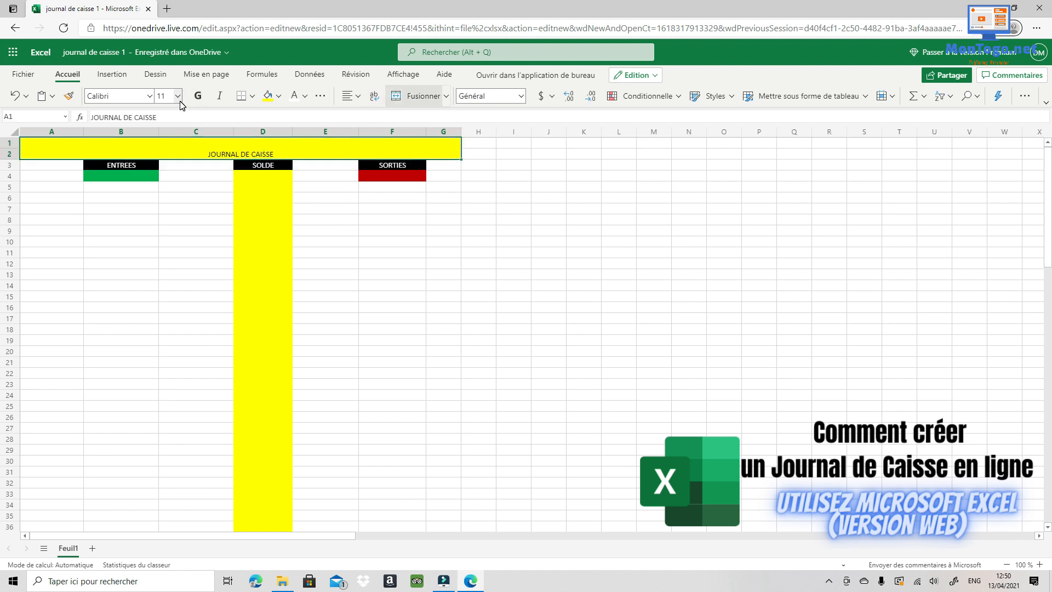
{"action": "left_click", "coordinate": [200, 95]}
{"action": "left_click", "coordinate": [178, 98]}
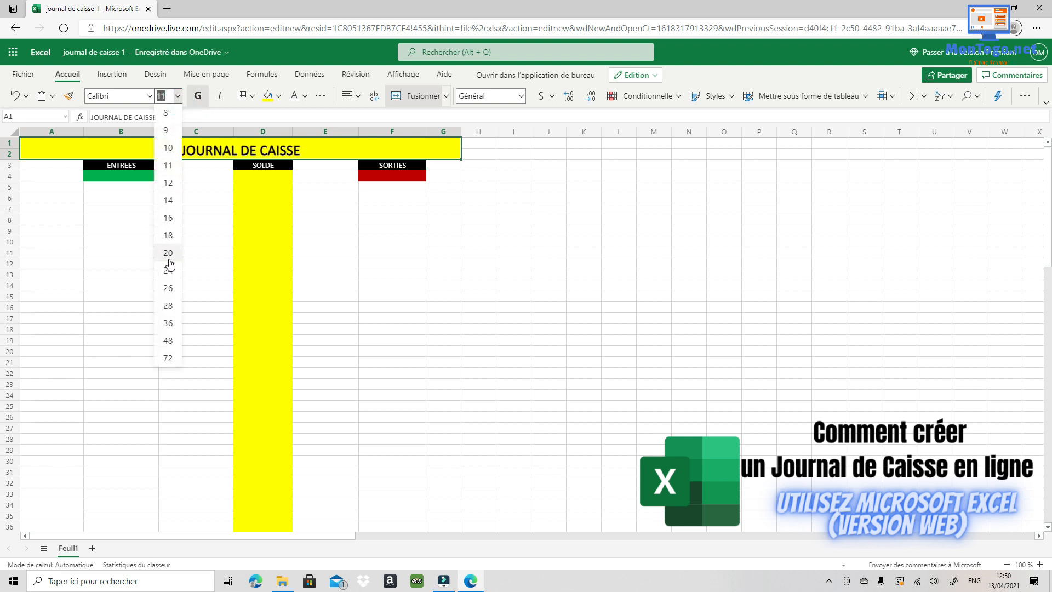
{"action": "left_click", "coordinate": [168, 306]}
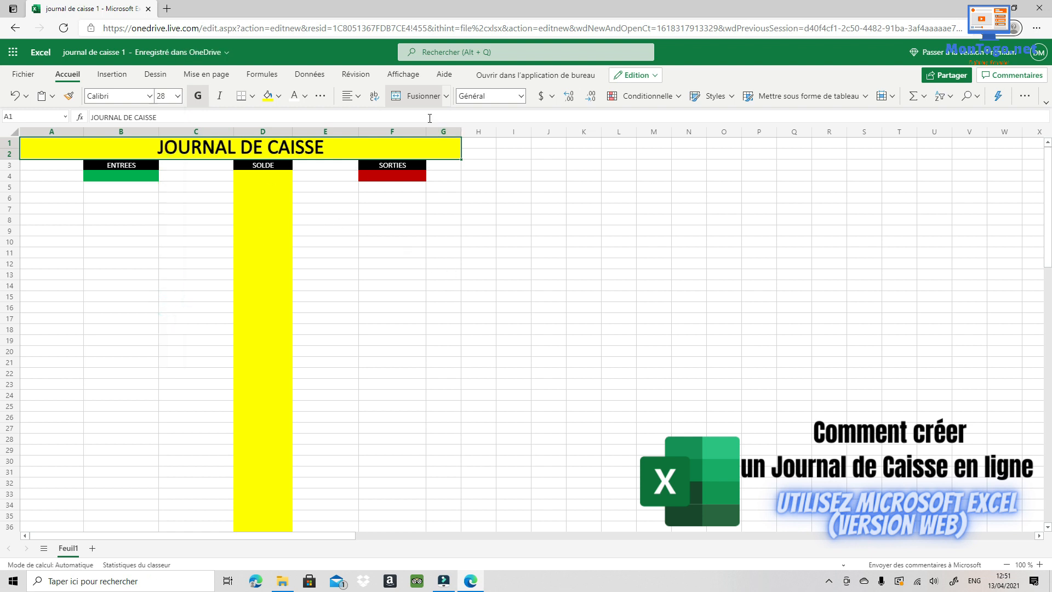
{"action": "left_click", "coordinate": [362, 99]}
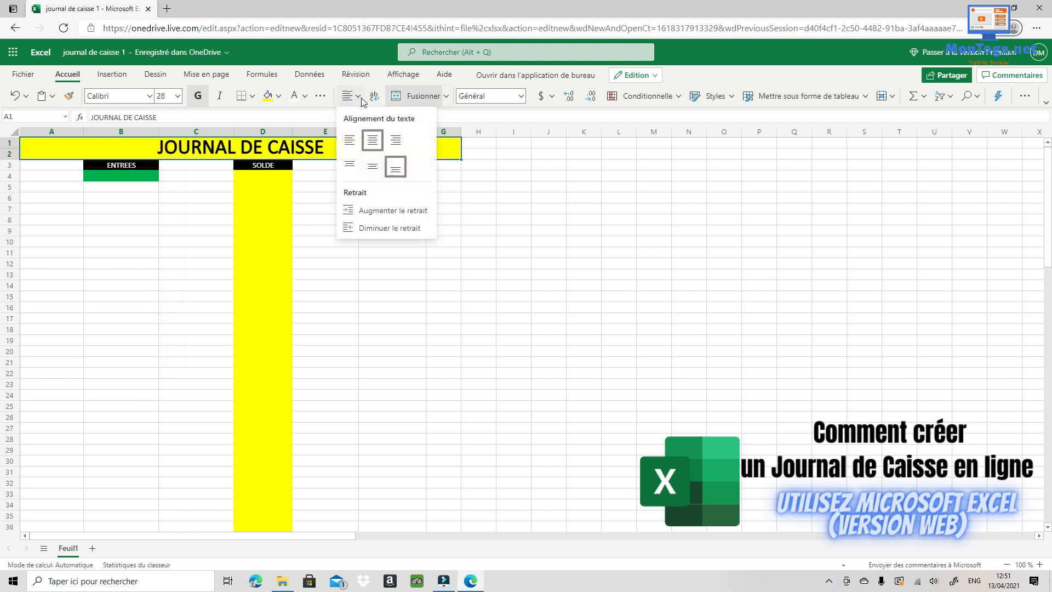
{"action": "left_click", "coordinate": [372, 150]}
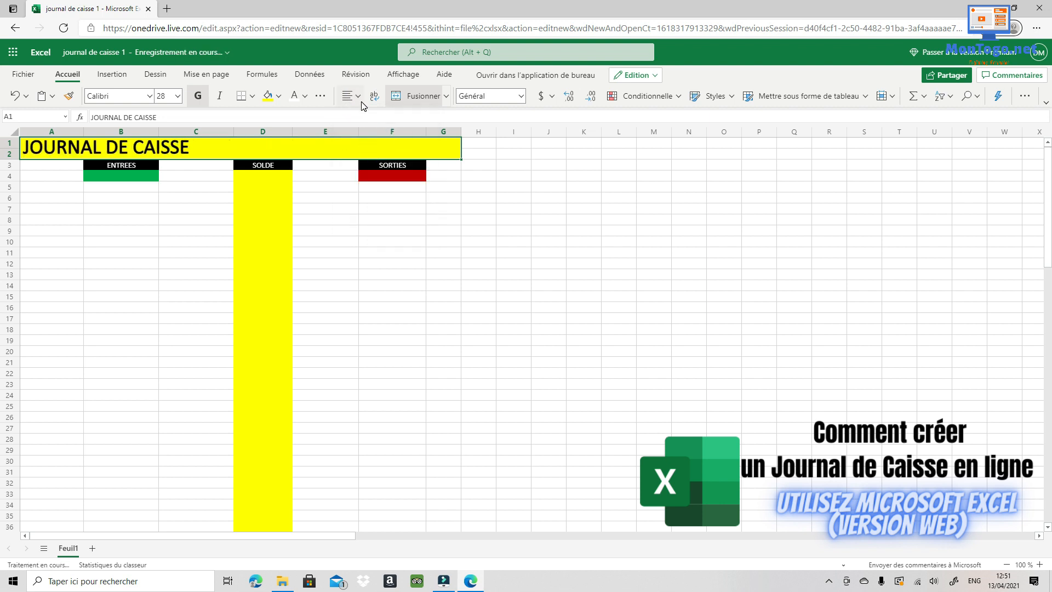
{"action": "left_click", "coordinate": [351, 96]}
{"action": "left_click", "coordinate": [370, 167]}
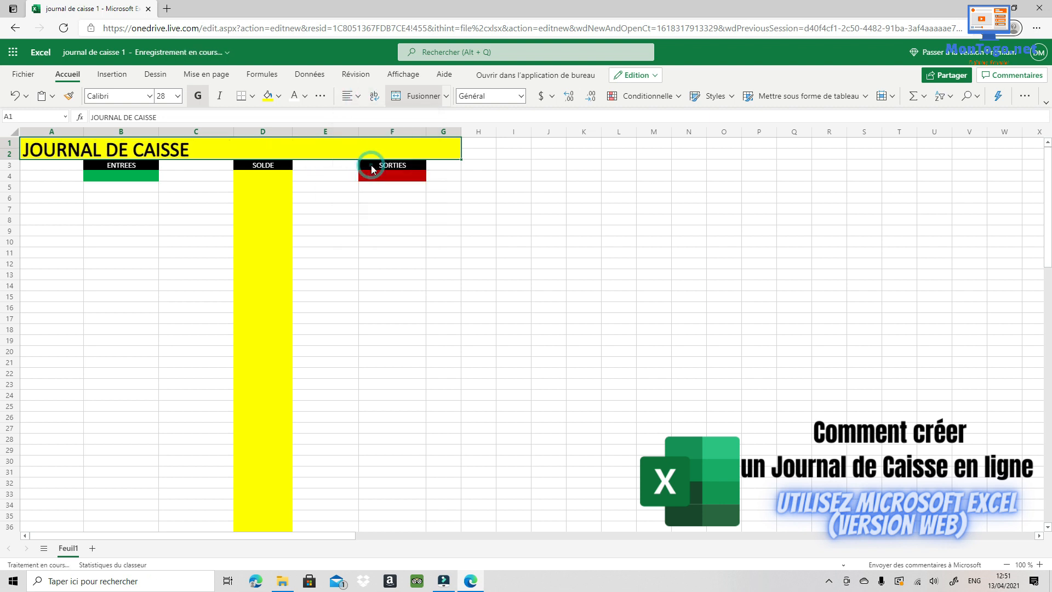
{"action": "left_click", "coordinate": [353, 94]}
{"action": "left_click", "coordinate": [373, 141]}
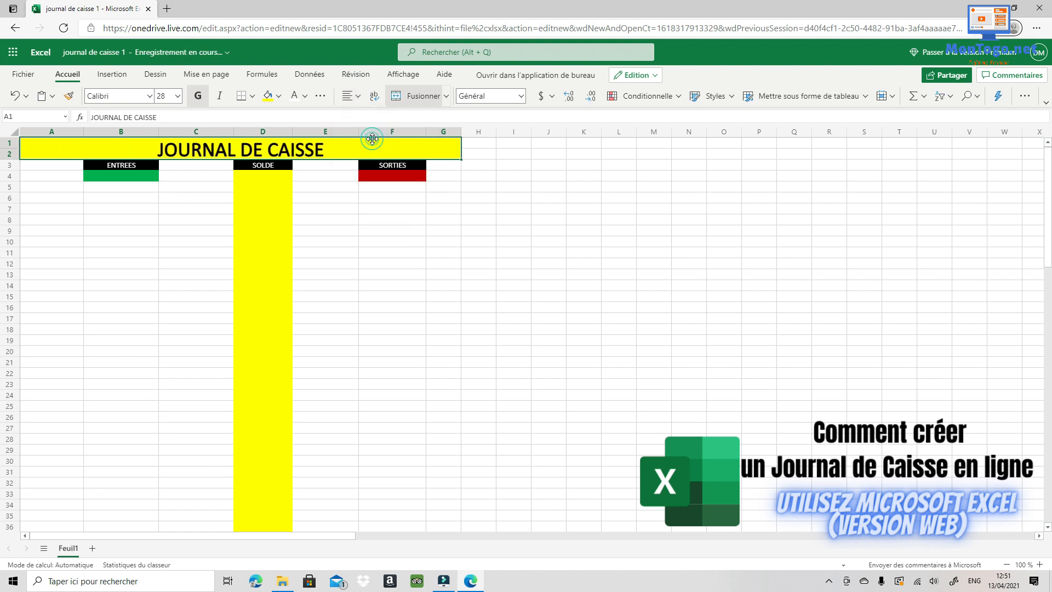
{"action": "left_click", "coordinate": [368, 244]}
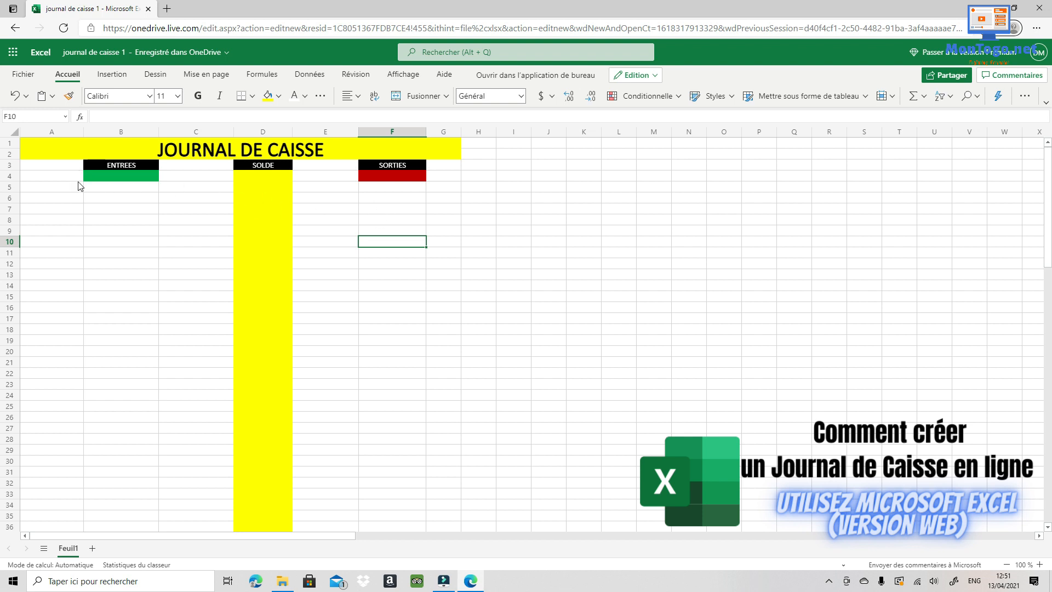
- Label A5, B5 and C5 as DATE, REFERENCE and MONTANT
{"action": "left_click", "coordinate": [35, 187]}
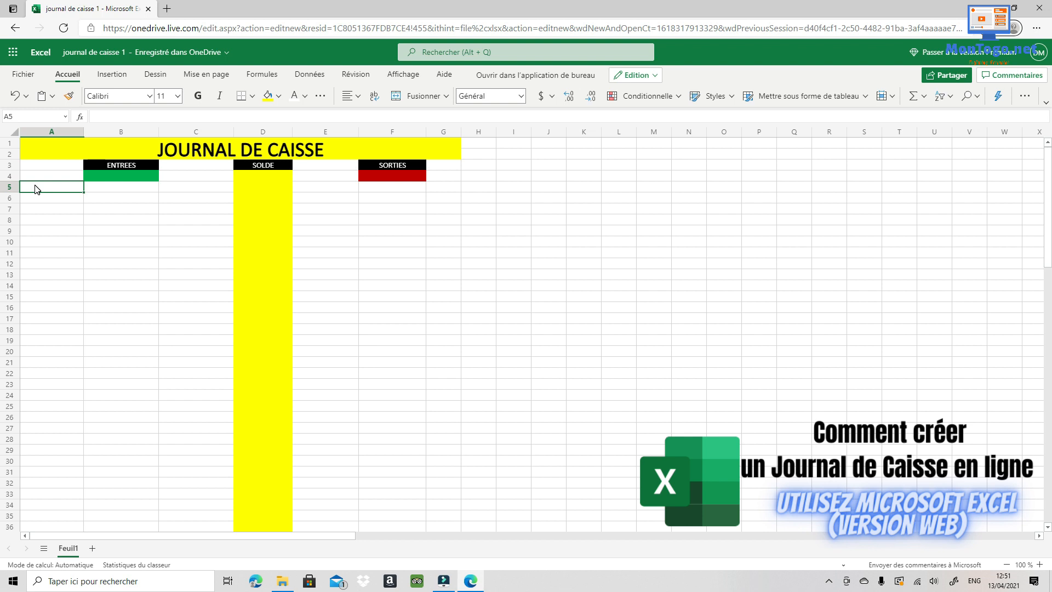
{"action": "type", "text": "DATE"}
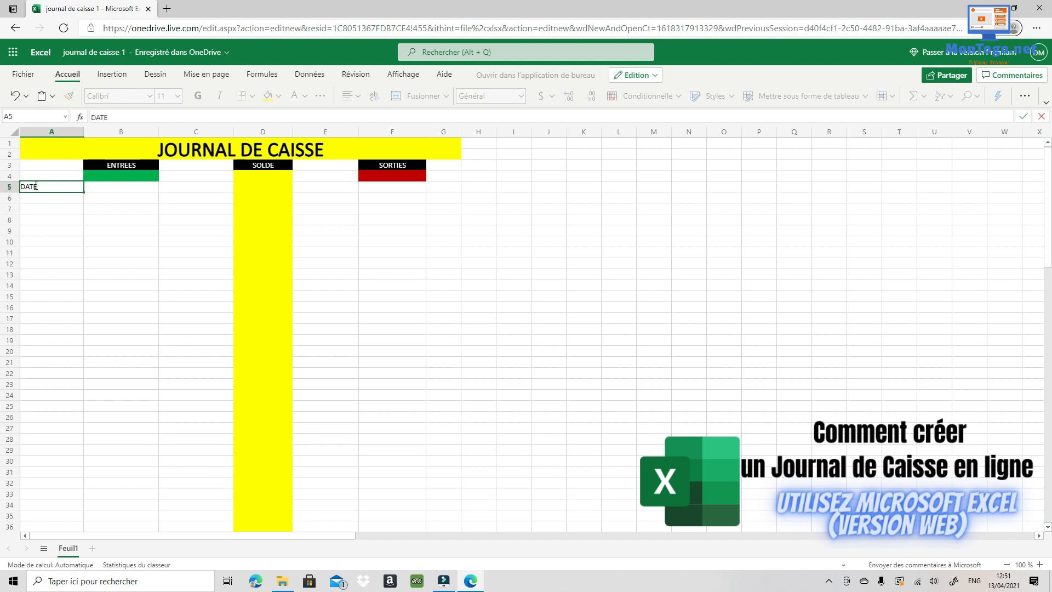
{"action": "key", "text": "Tab"}
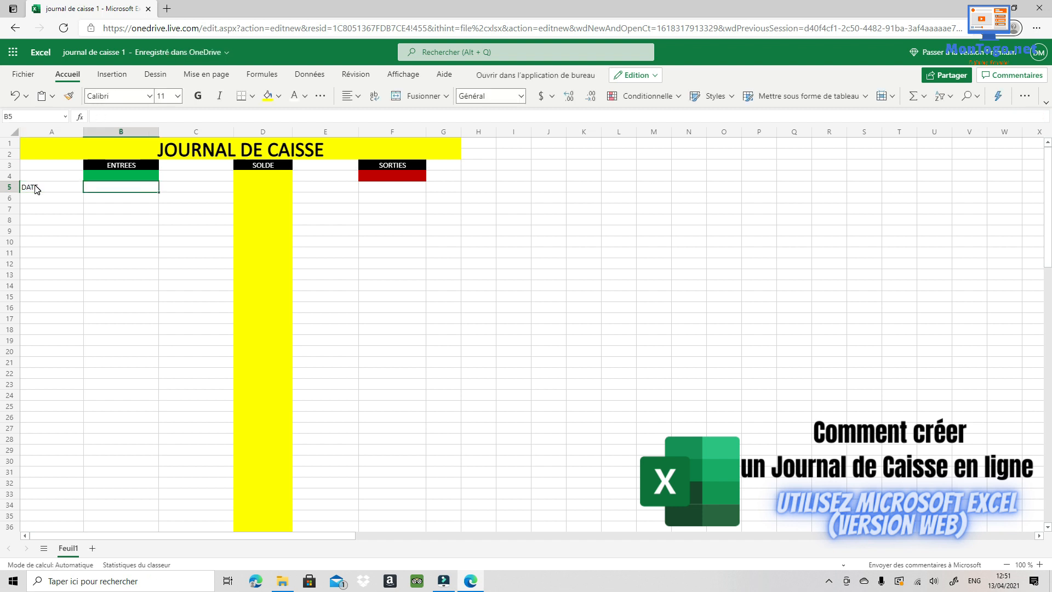
{"action": "type", "text": "REFERENCE"}
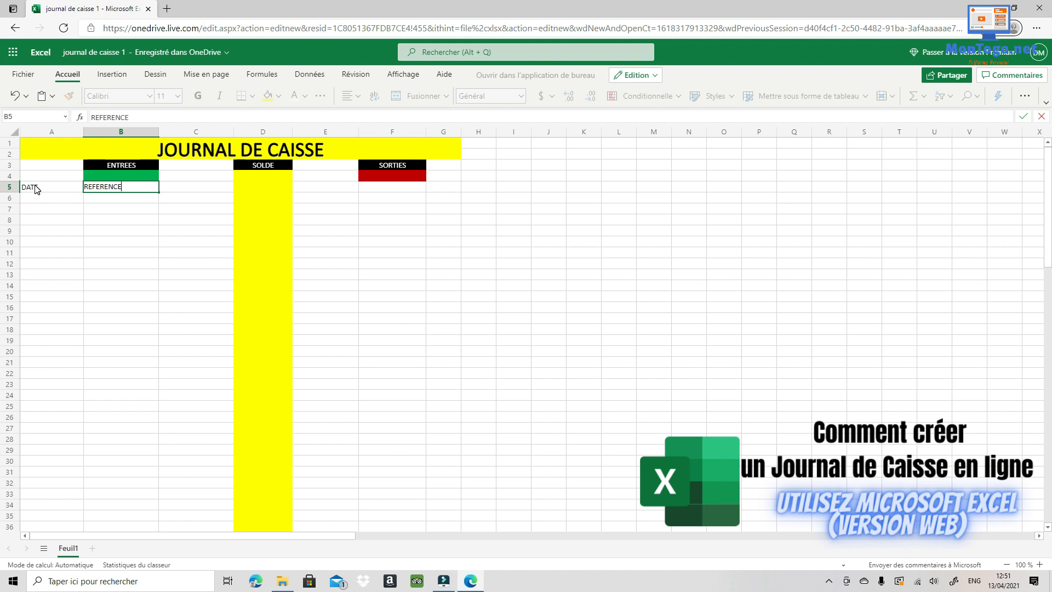
{"action": "key", "text": "Tab"}
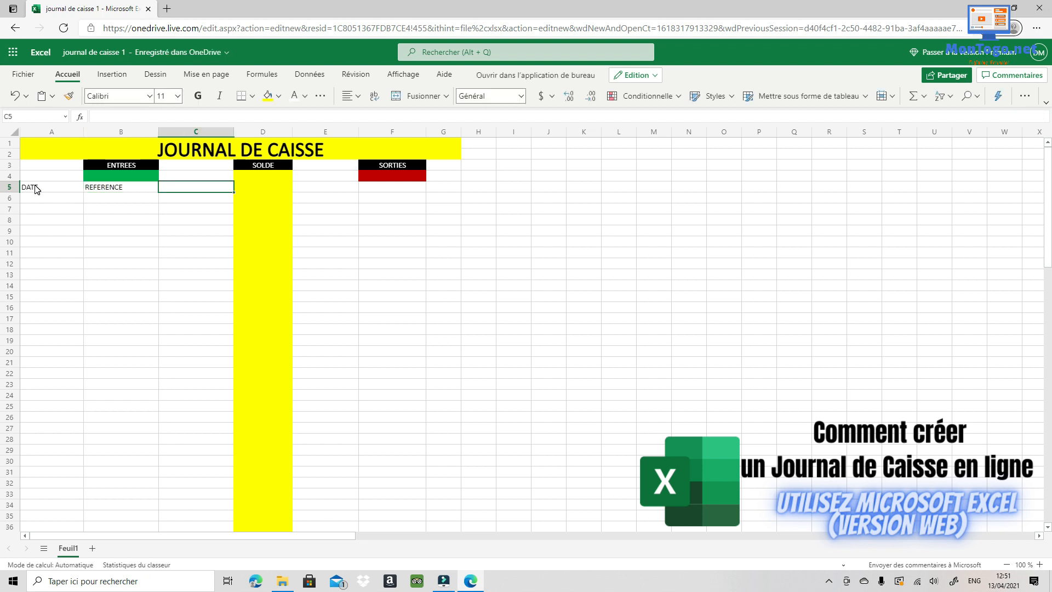
{"action": "type", "text": "MONTA"}
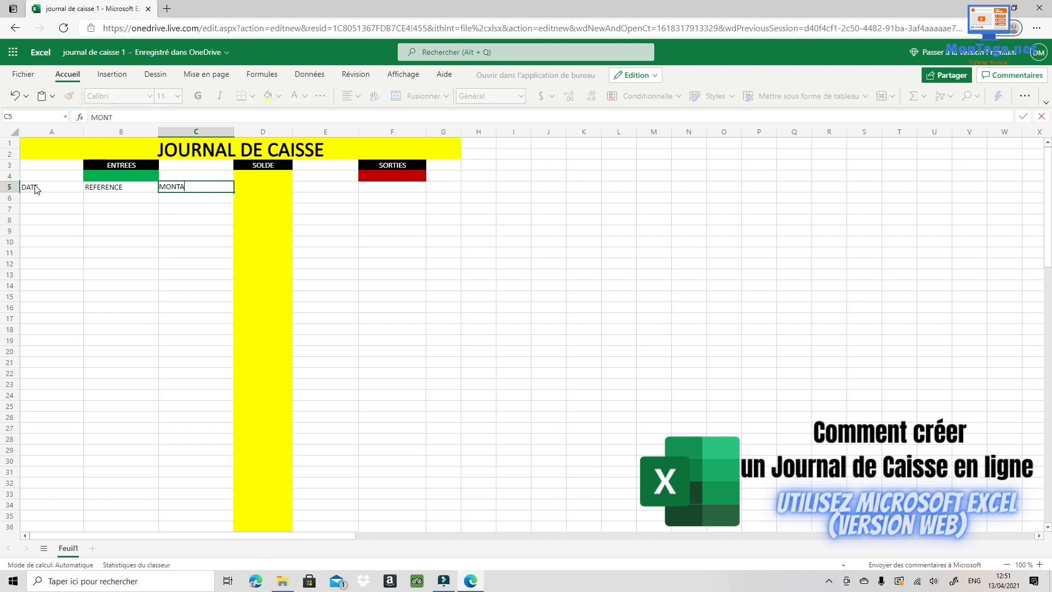
{"action": "type", "text": "NT"}
{"action": "key", "text": "Tab"}
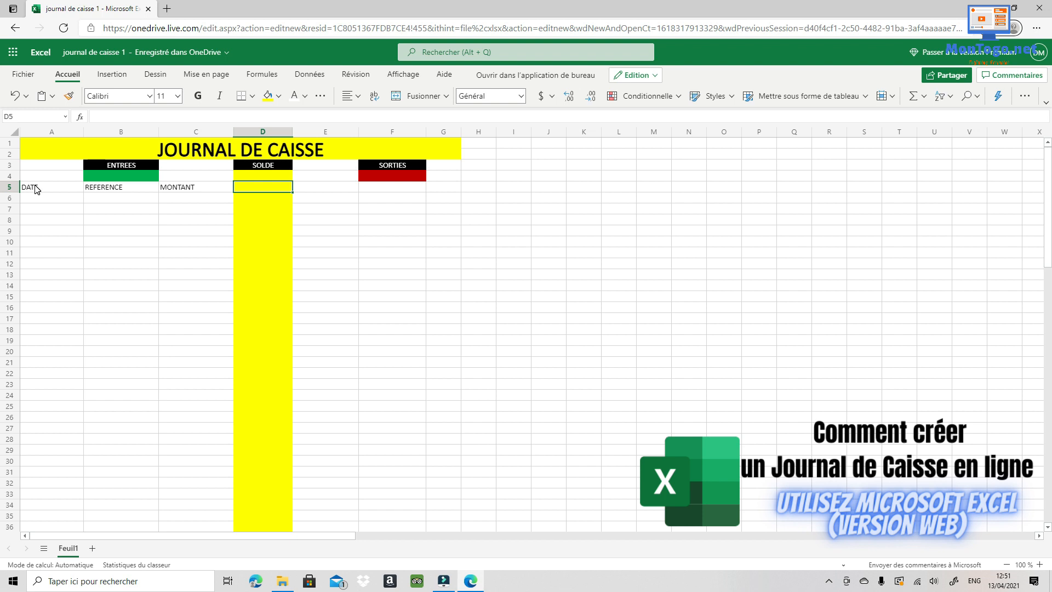
- Leave D5 empty and label E5, F5, G5 as MONTANT 2, MOTIF and REFERENCE
{"action": "key", "text": "Tab"}
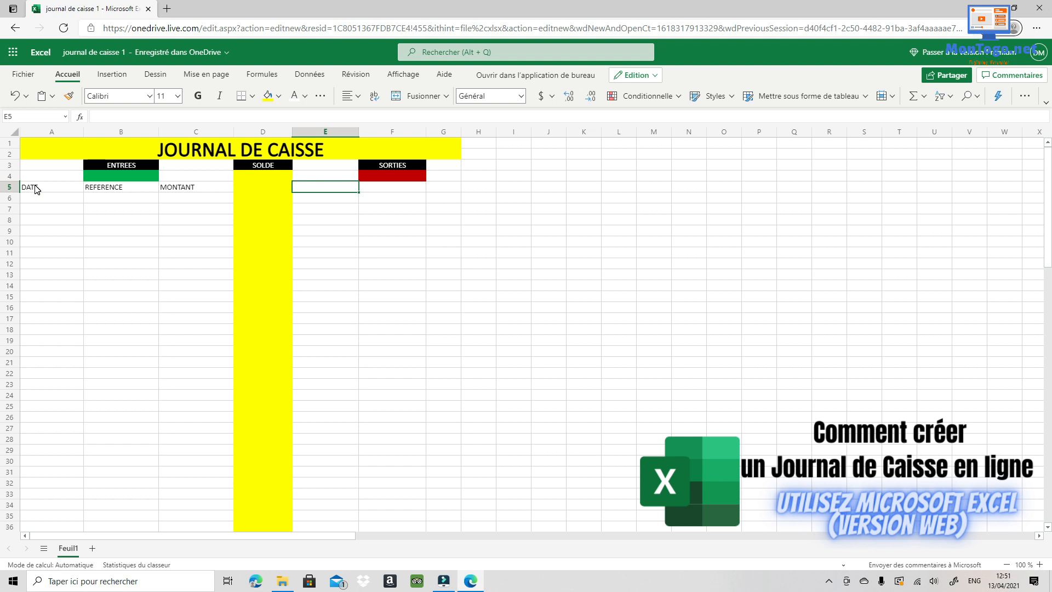
{"action": "type", "text": "MONTANT"}
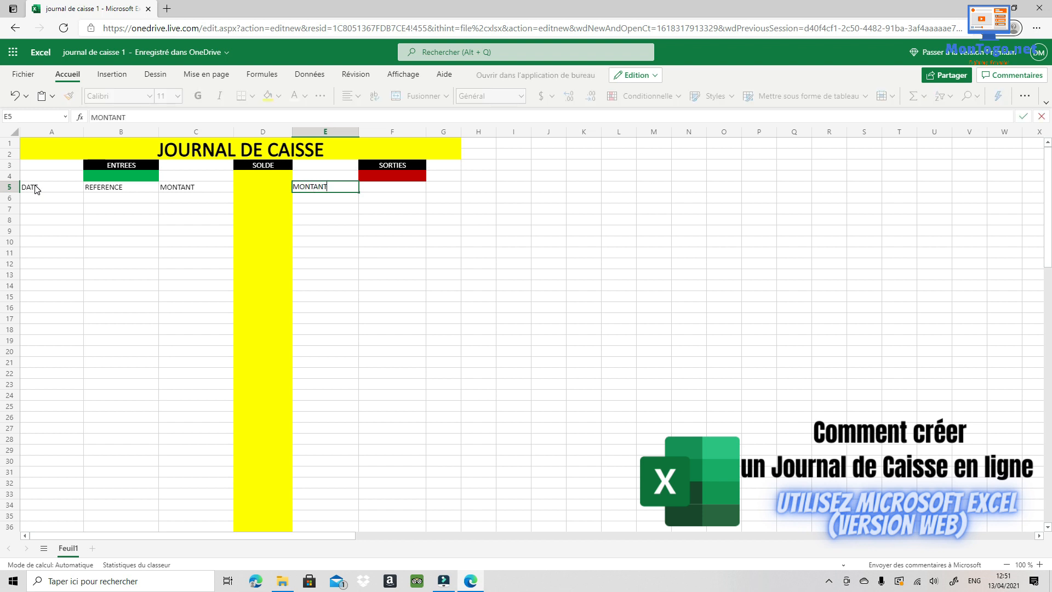
{"action": "type", "text": " 2"}
{"action": "key", "text": "Tab"}
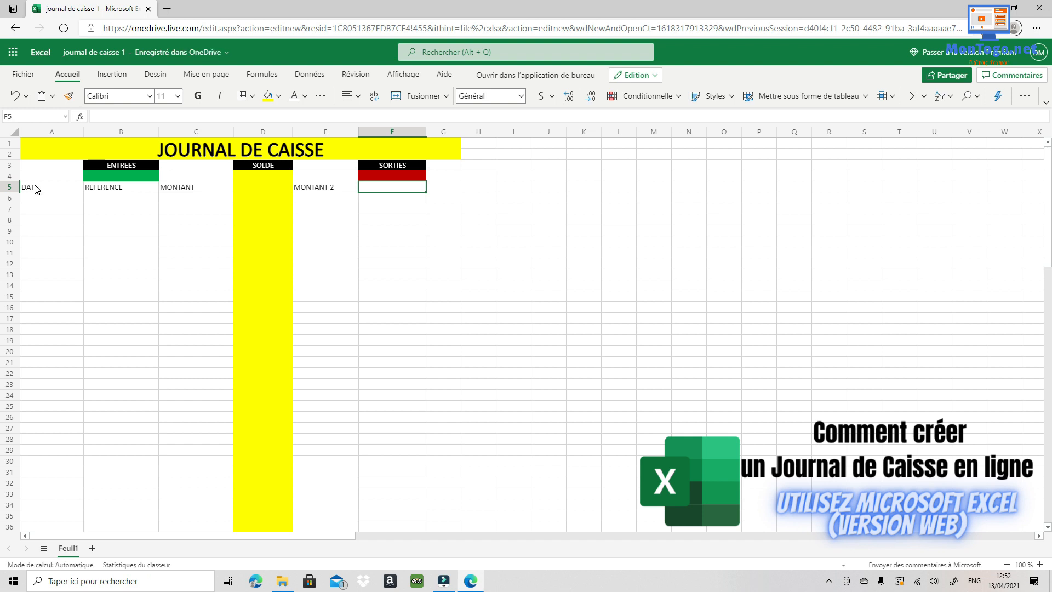
{"action": "type", "text": "MO"}
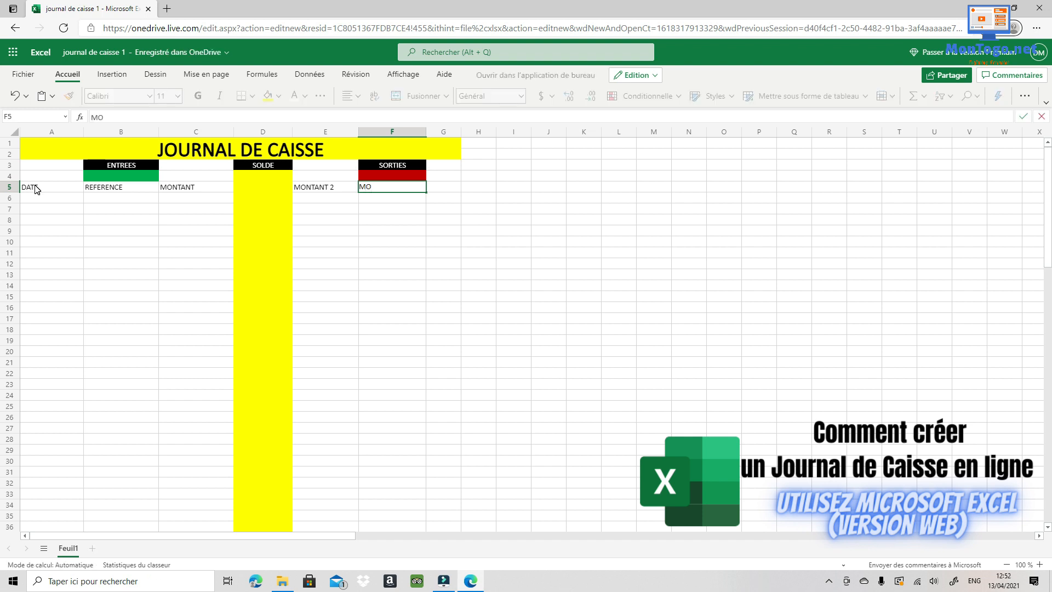
{"action": "type", "text": "TIF"}
{"action": "key", "text": "Tab"}
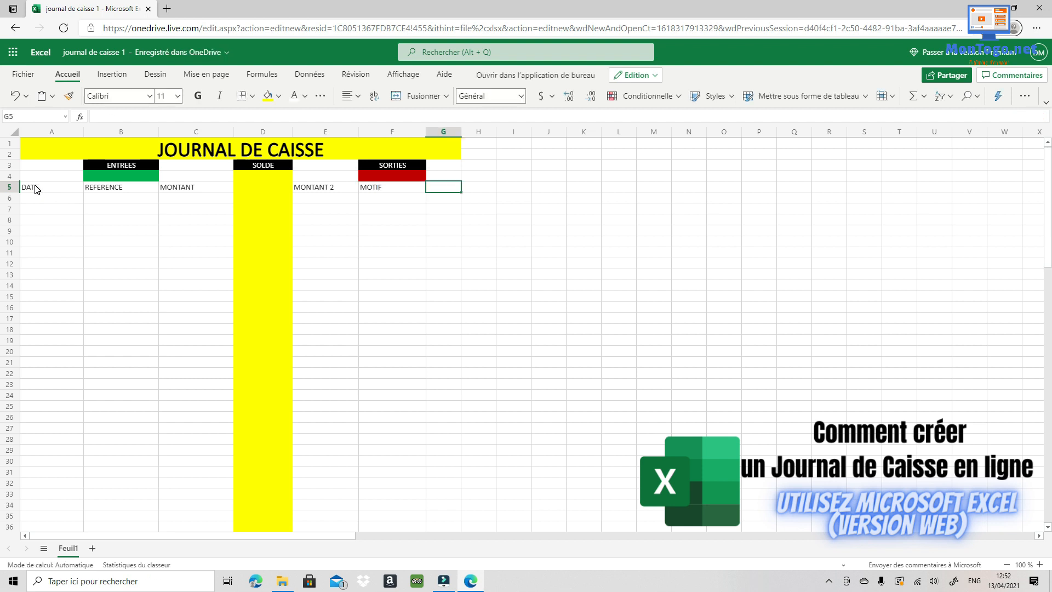
{"action": "type", "text": "RE"}
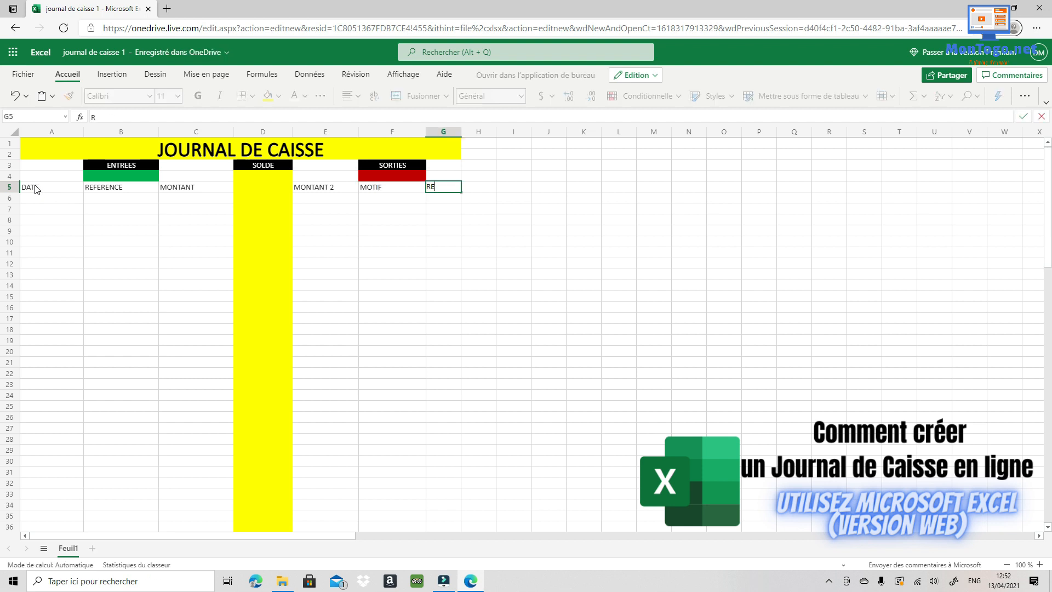
{"action": "type", "text": "FERENCE"}
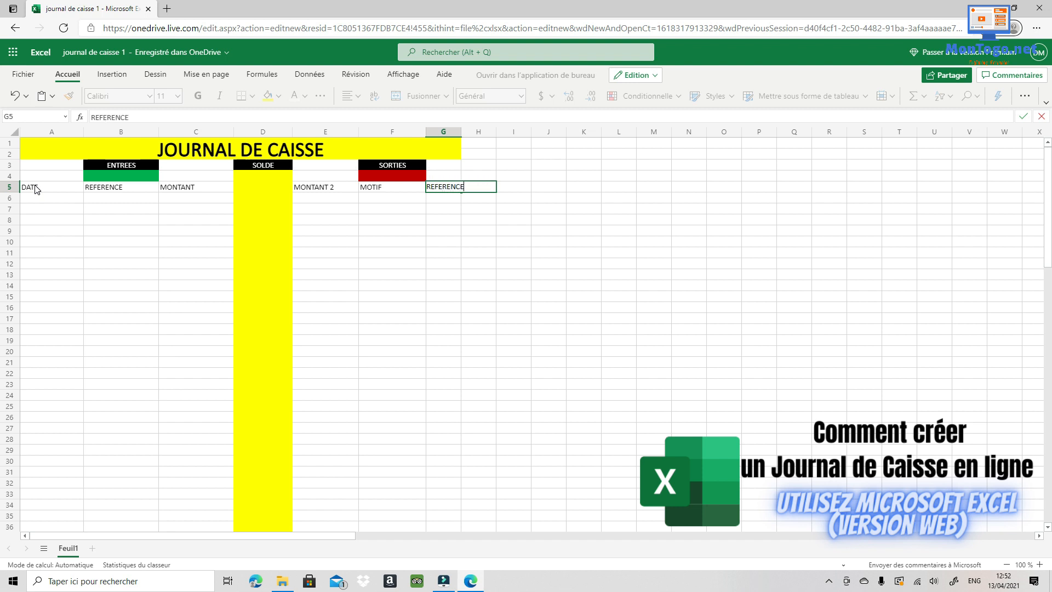
- Finish REFERENCE in G5, widen columns G and E, and select the row 5 headers
{"action": "left_click", "coordinate": [461, 136]}
{"action": "left_click_drag", "start_coordinate": [460, 137], "coordinate": [486, 137]}
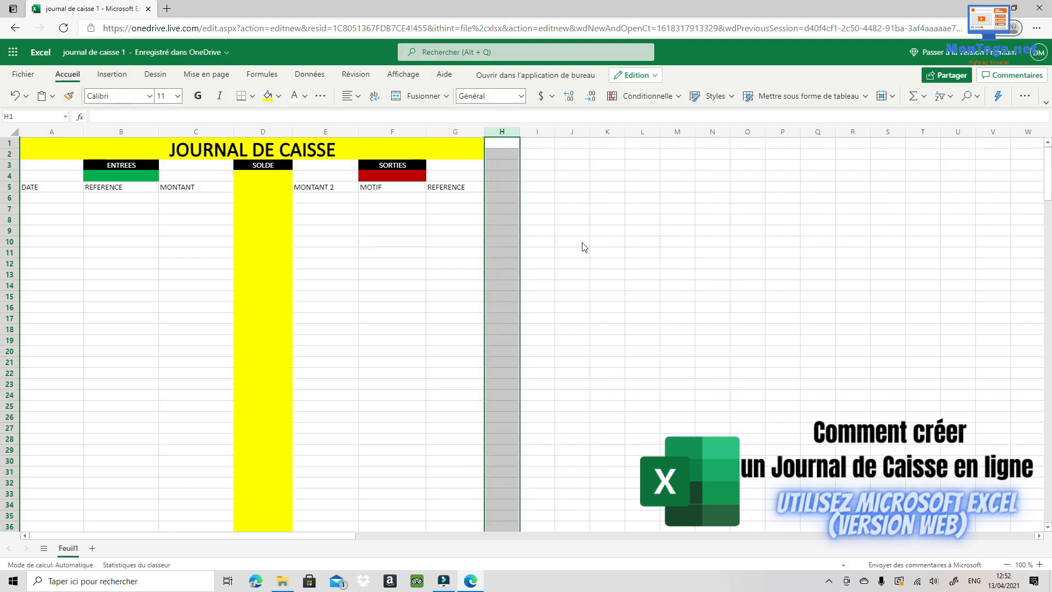
{"action": "left_click", "coordinate": [608, 241]}
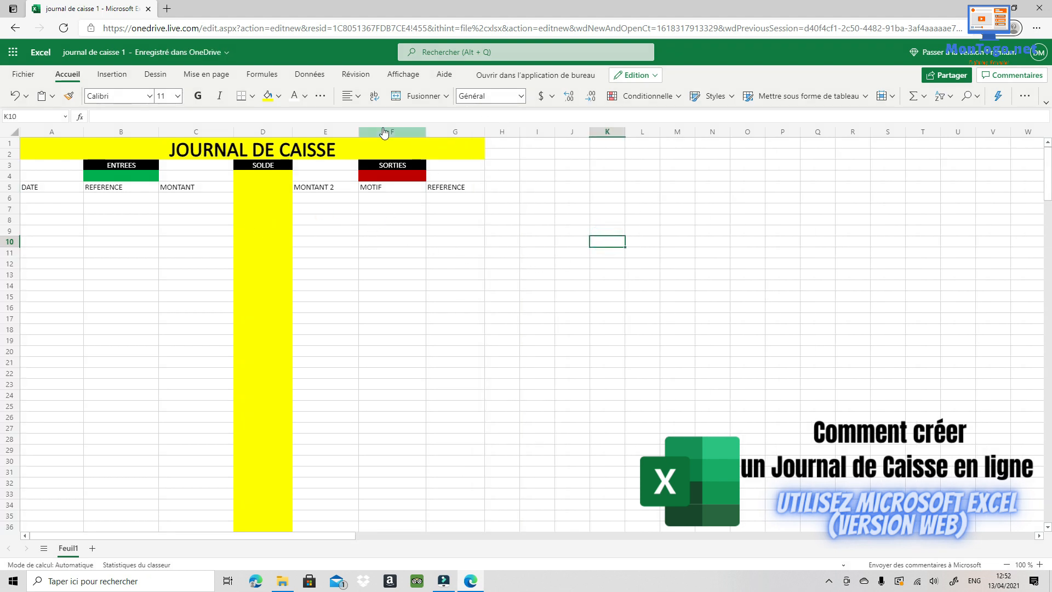
{"action": "left_click_drag", "start_coordinate": [359, 132], "coordinate": [373, 131]}
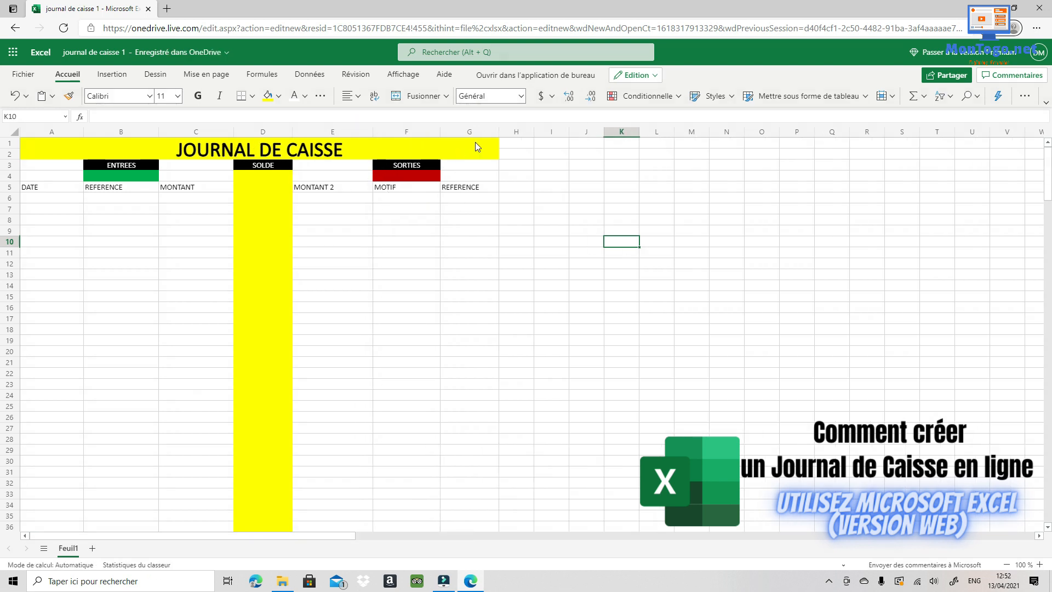
{"action": "left_click_drag", "start_coordinate": [499, 134], "coordinate": [510, 133]}
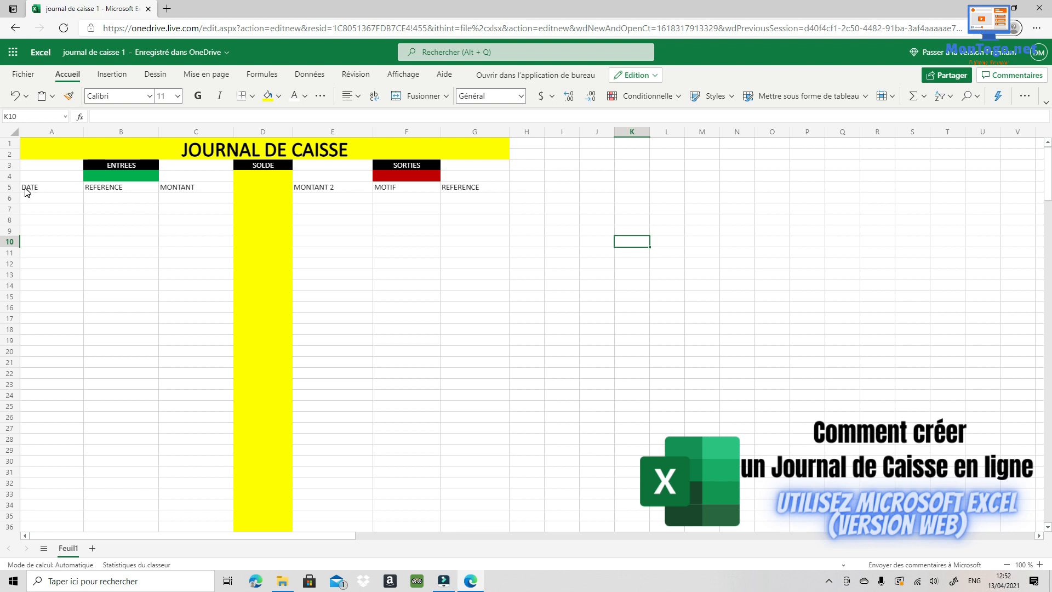
{"action": "left_click_drag", "start_coordinate": [500, 190], "coordinate": [41, 191]}
- Make the row 5 headers bold 14-point, centred vertically and horizontally
{"action": "left_click", "coordinate": [199, 96]}
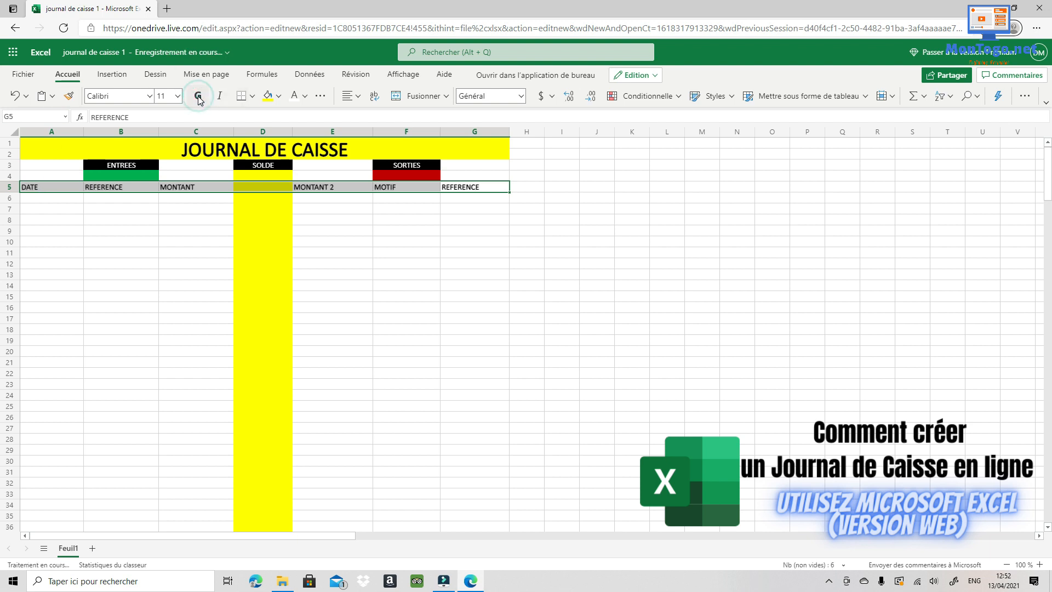
{"action": "left_click", "coordinate": [177, 96]}
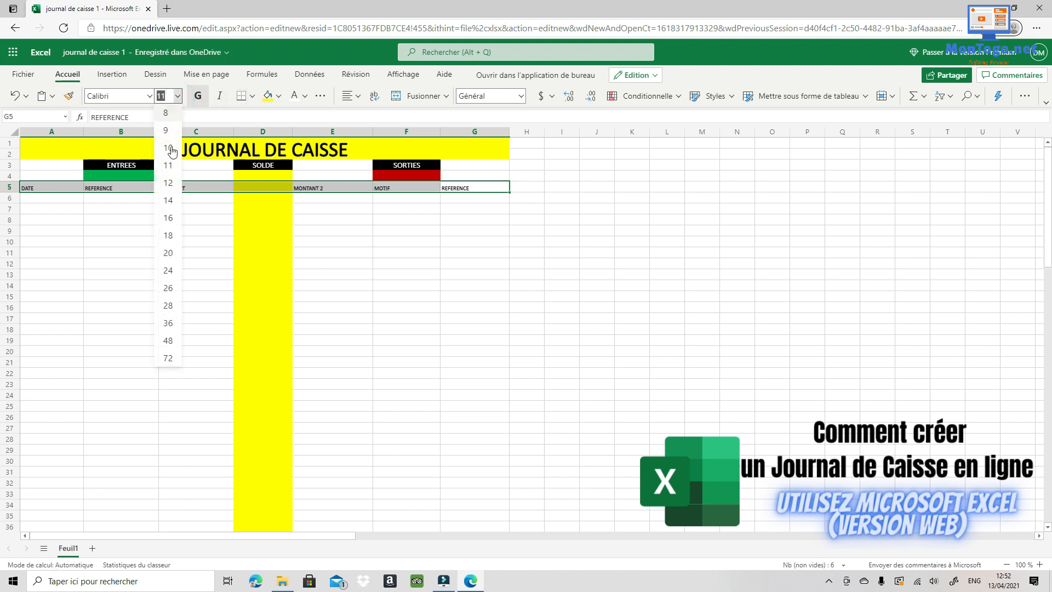
{"action": "left_click", "coordinate": [169, 202]}
{"action": "left_click", "coordinate": [355, 97]}
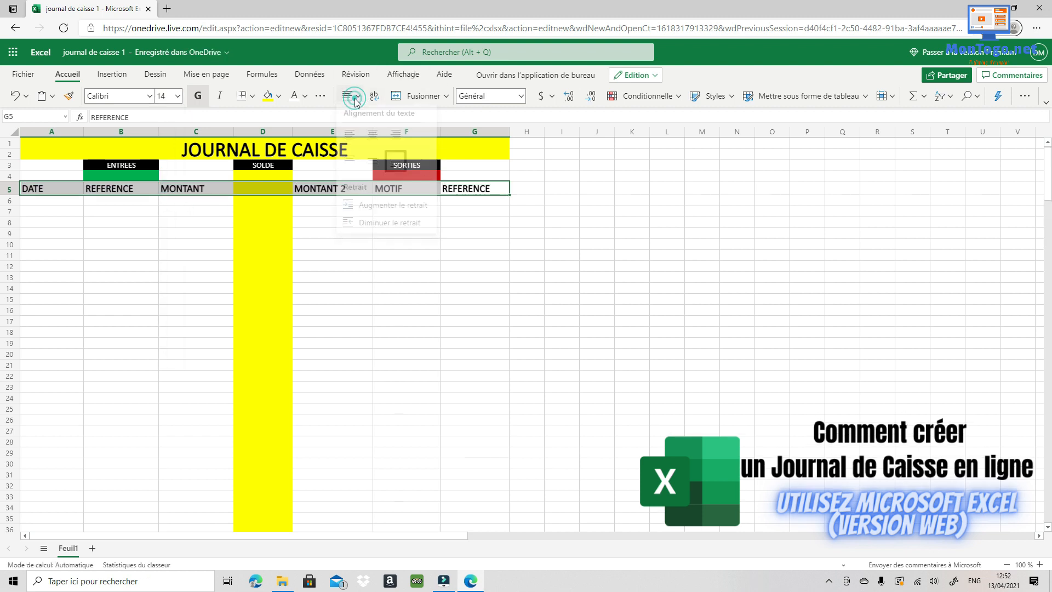
{"action": "left_click", "coordinate": [373, 162]}
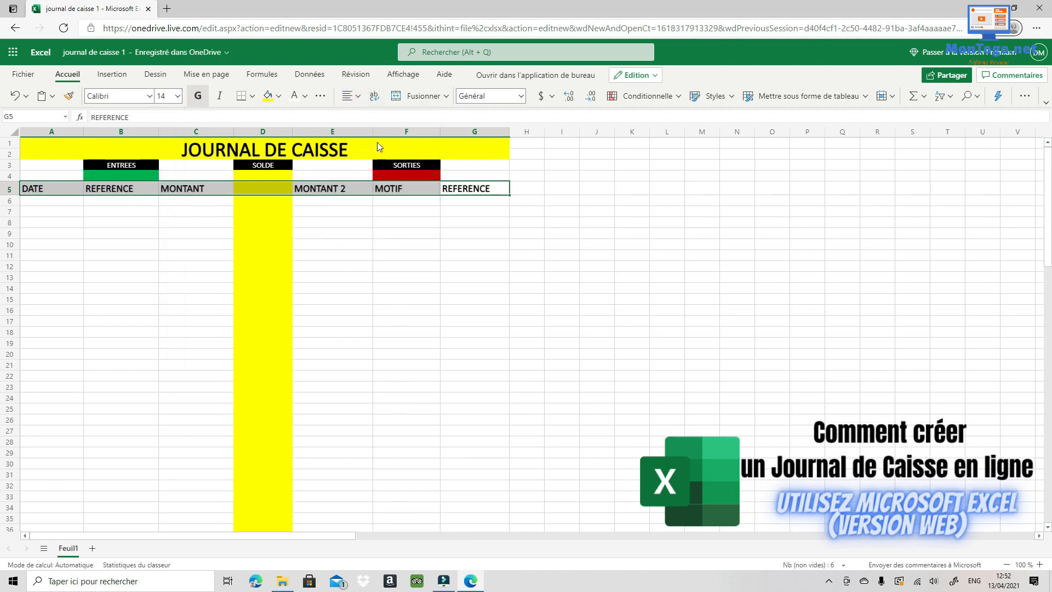
{"action": "left_click", "coordinate": [351, 93]}
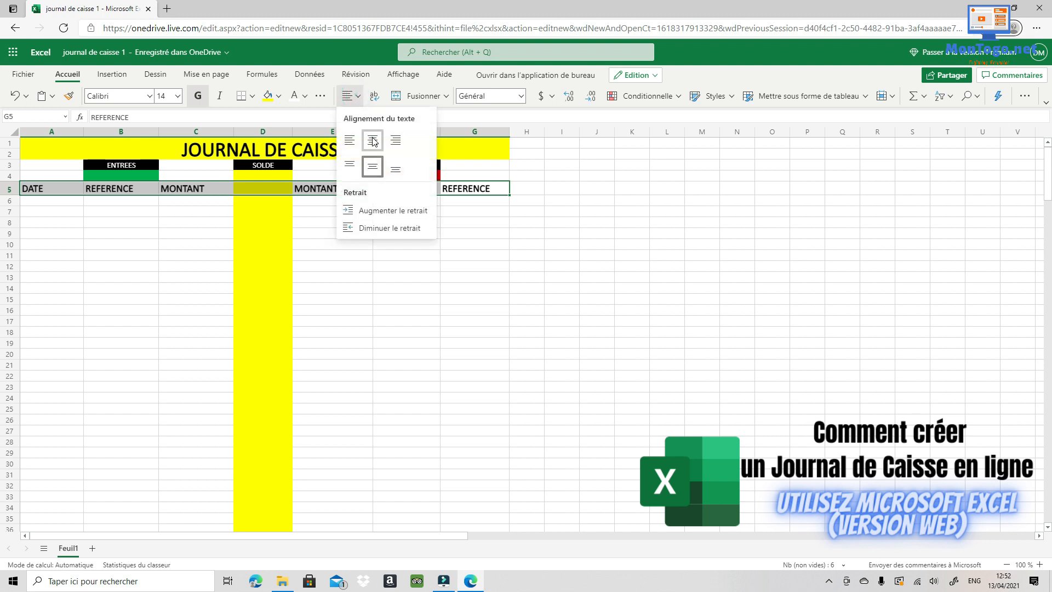
{"action": "left_click", "coordinate": [373, 139]}
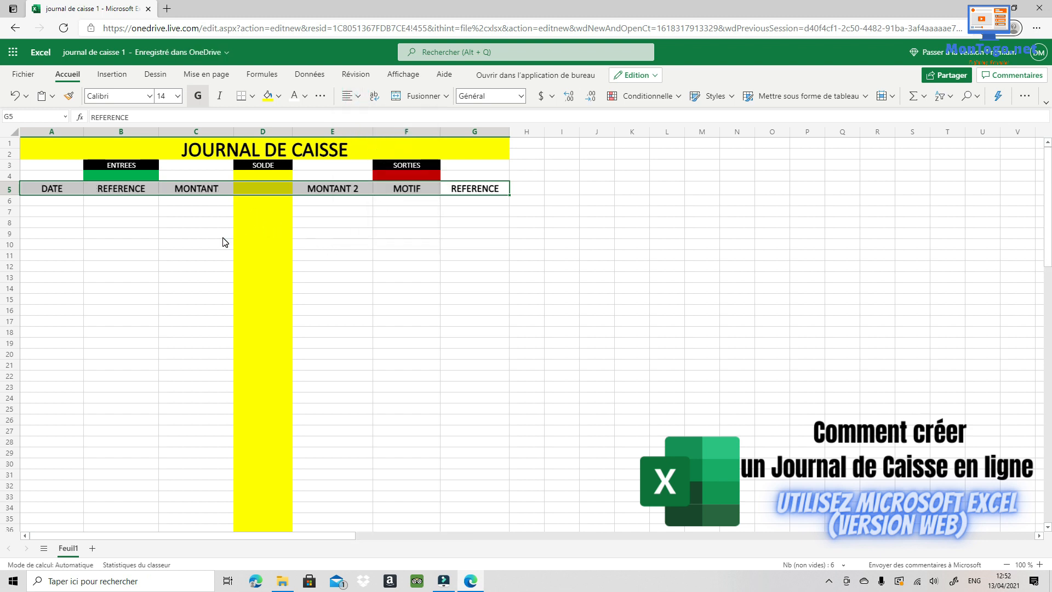
- Select cells A6 and C6, then the green total cell B4 under ENTREES
{"action": "left_click", "coordinate": [53, 200]}
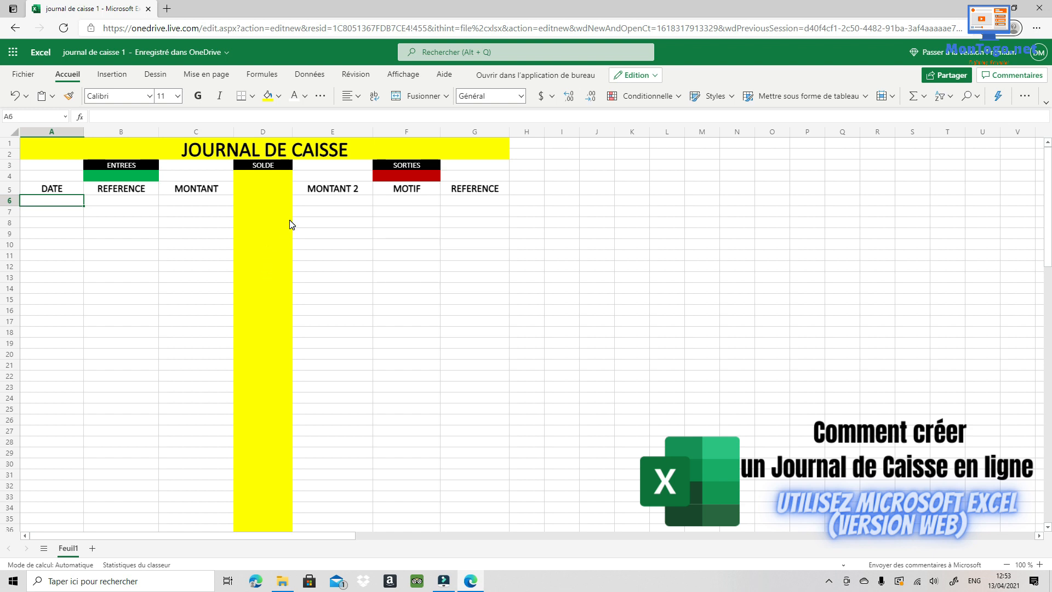
{"action": "left_click", "coordinate": [188, 201]}
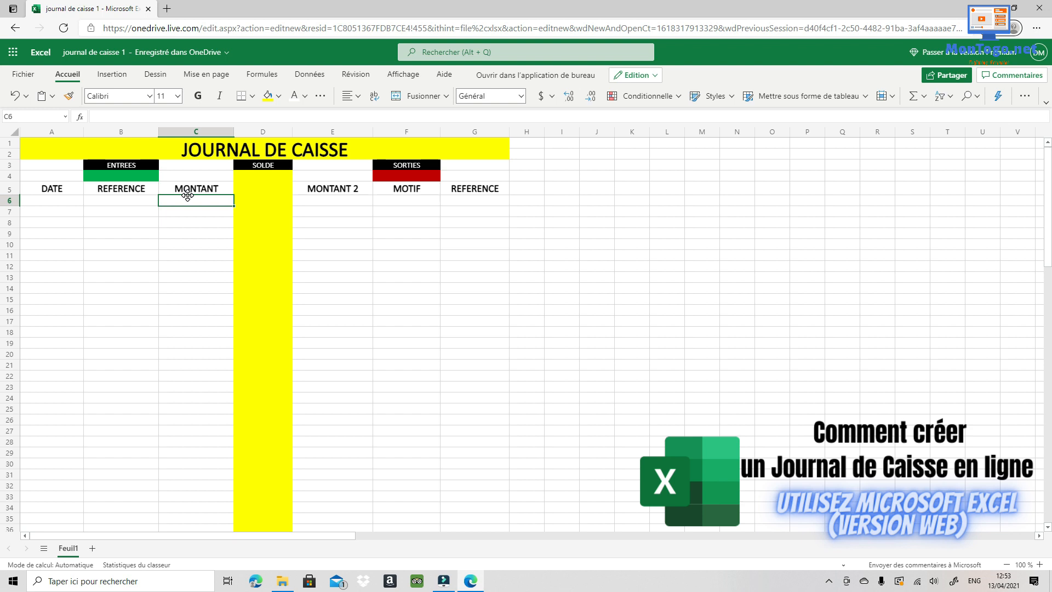
{"action": "left_click", "coordinate": [127, 176]}
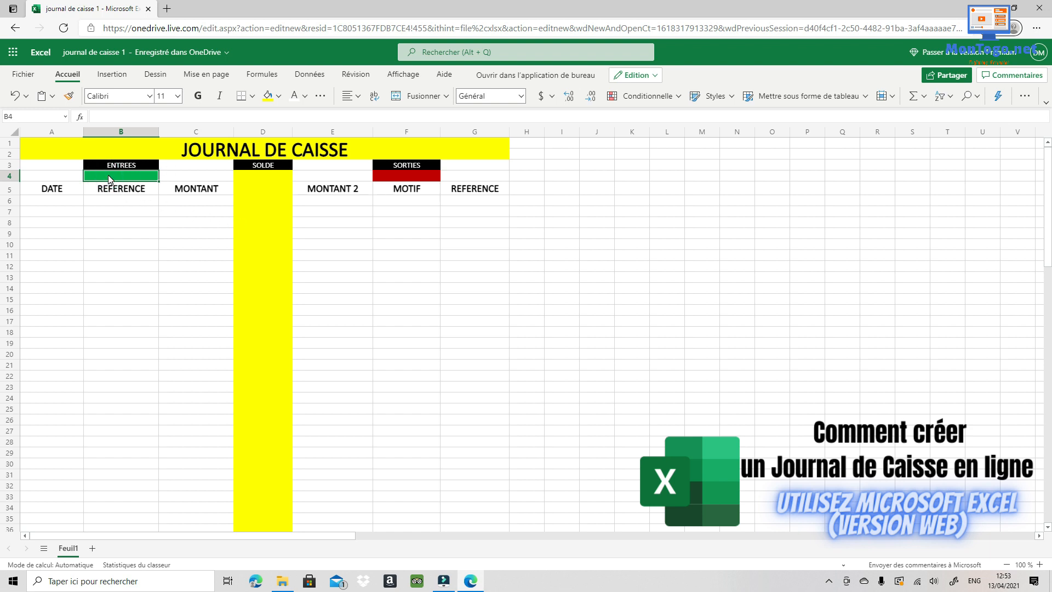
- Insert the SOMME function into B4, leaving =SOMME( awaiting its range
{"action": "left_click", "coordinate": [80, 117]}
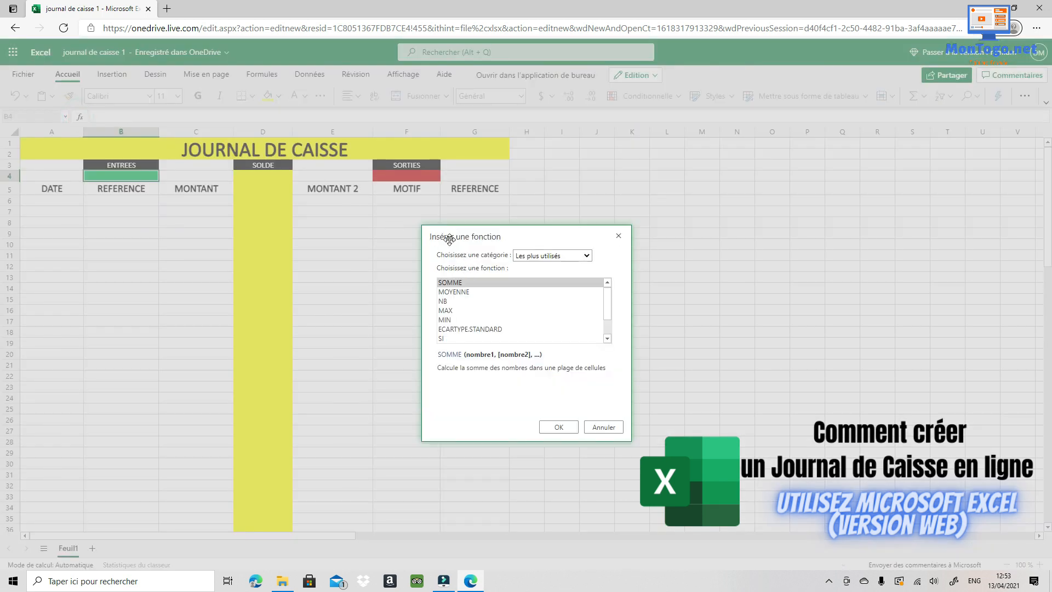
{"action": "left_click", "coordinate": [458, 285]}
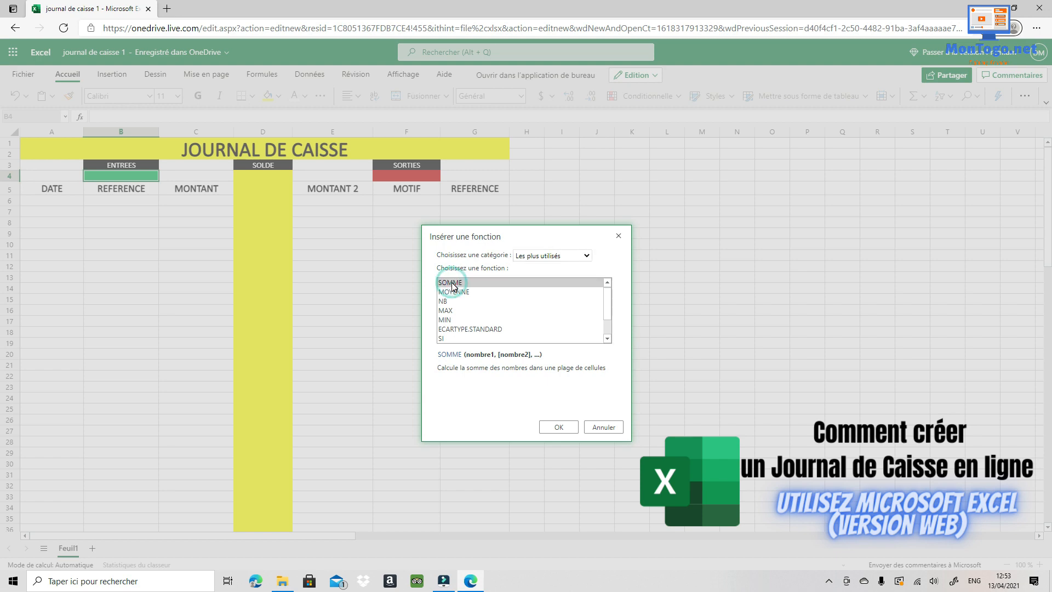
{"action": "left_click", "coordinate": [559, 427]}
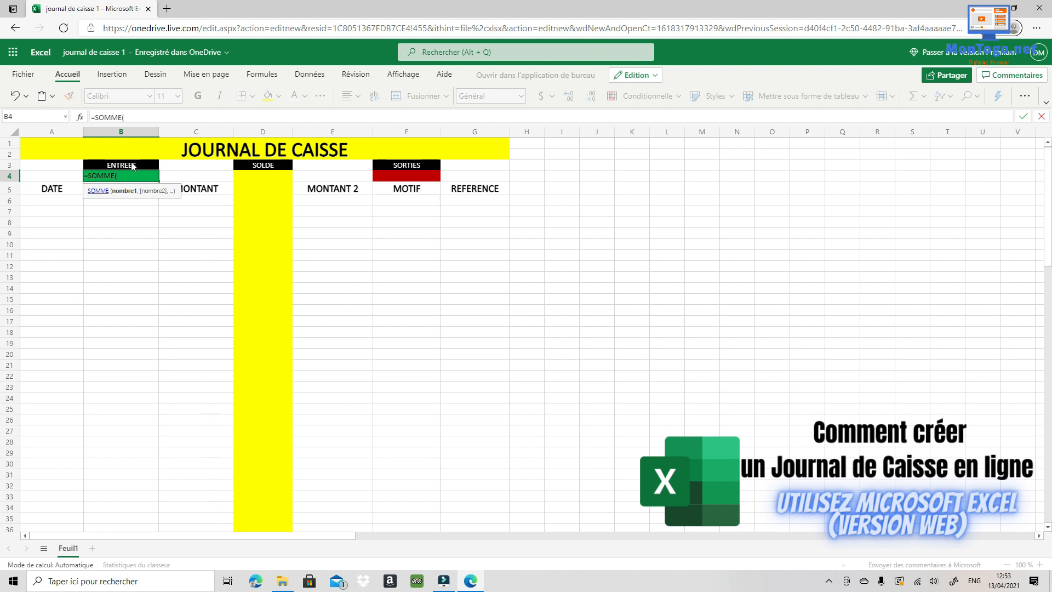
- Give the ENTREES total B4 the formula =SOMME(C6:C100) over the MONTANT column
{"action": "left_click", "coordinate": [209, 204]}
{"action": "left_click_drag", "start_coordinate": [232, 202], "coordinate": [222, 490]}
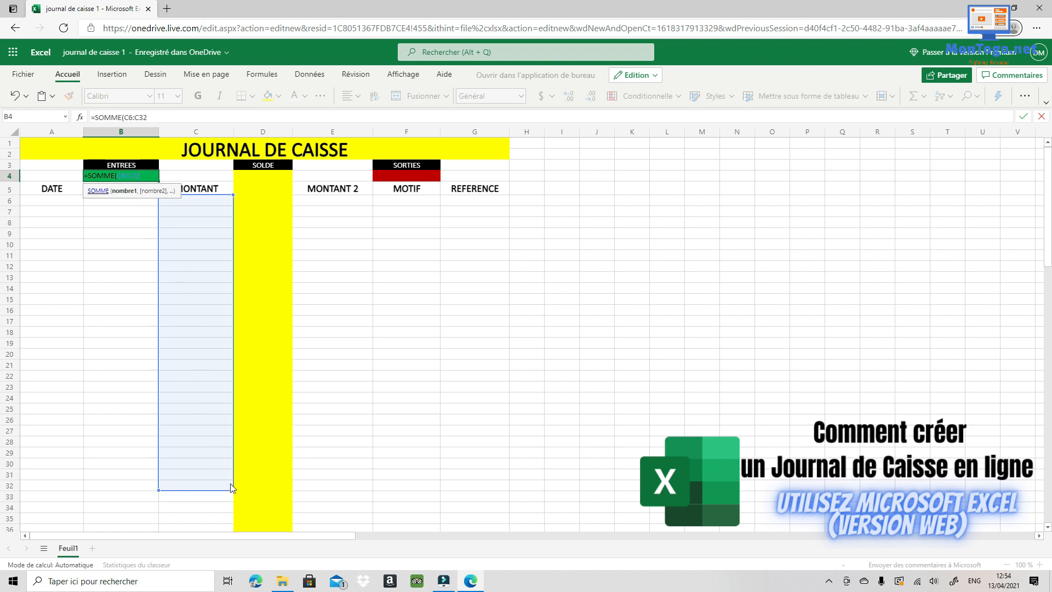
{"action": "left_click_drag", "start_coordinate": [233, 489], "coordinate": [233, 523]}
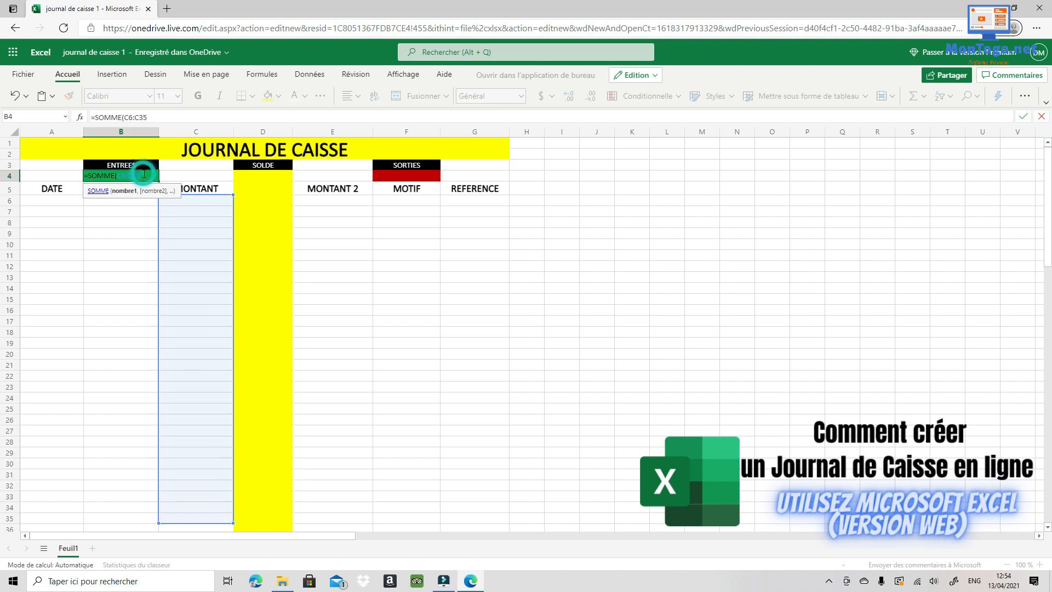
{"action": "left_click_drag", "start_coordinate": [141, 176], "coordinate": [132, 176]}
{"action": "type", "text": "1"}
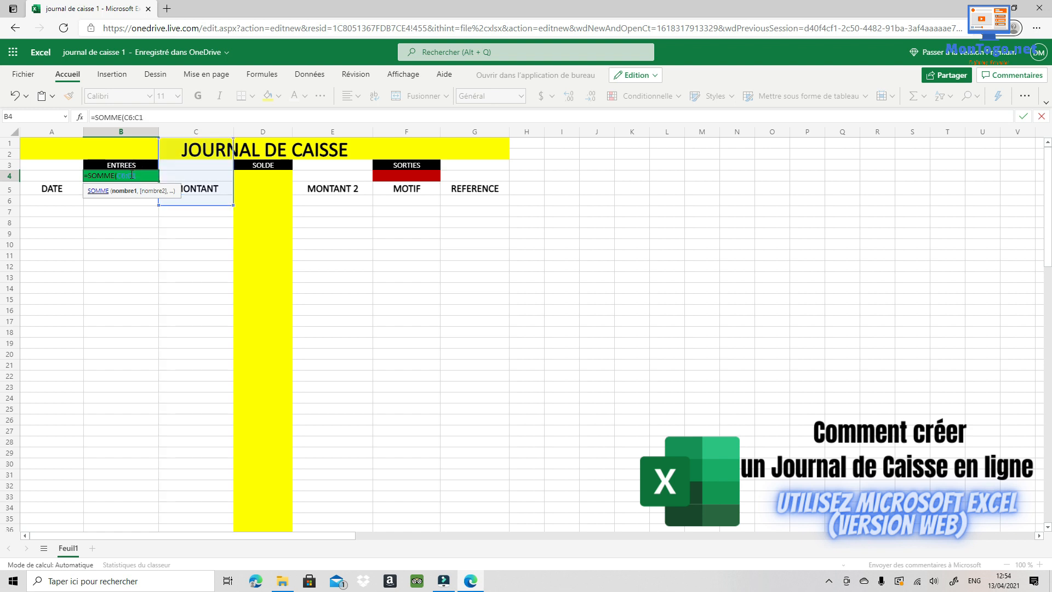
{"action": "type", "text": "00"}
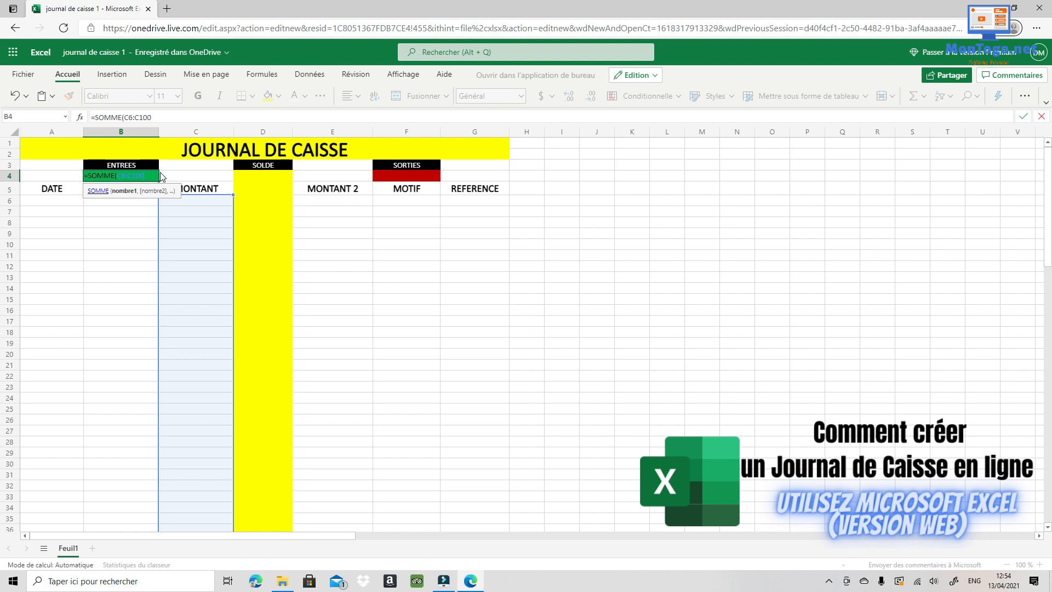
{"action": "key", "text": "Return"}
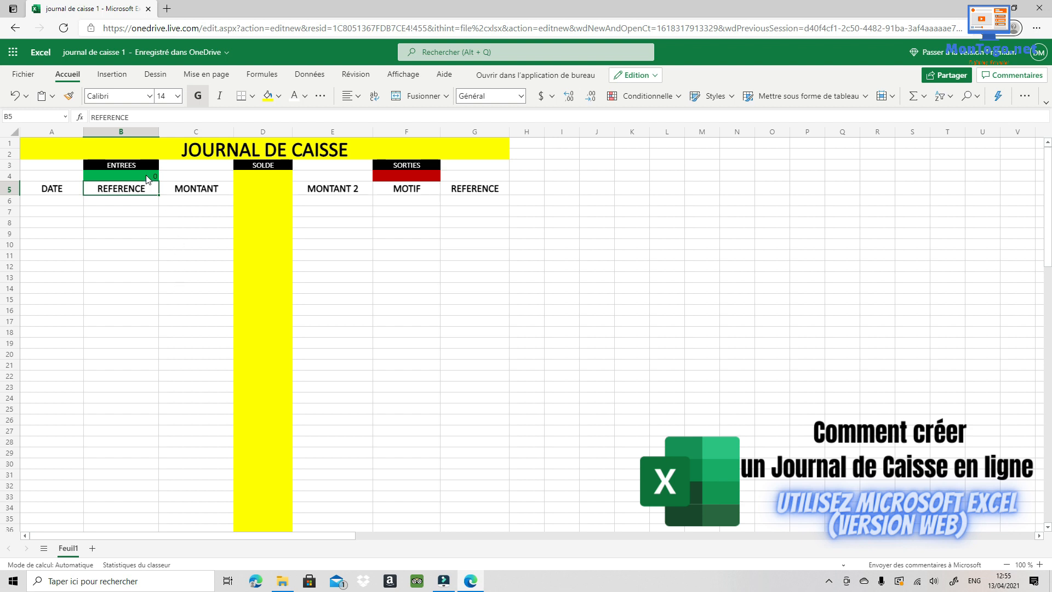
{"action": "left_click", "coordinate": [148, 178]}
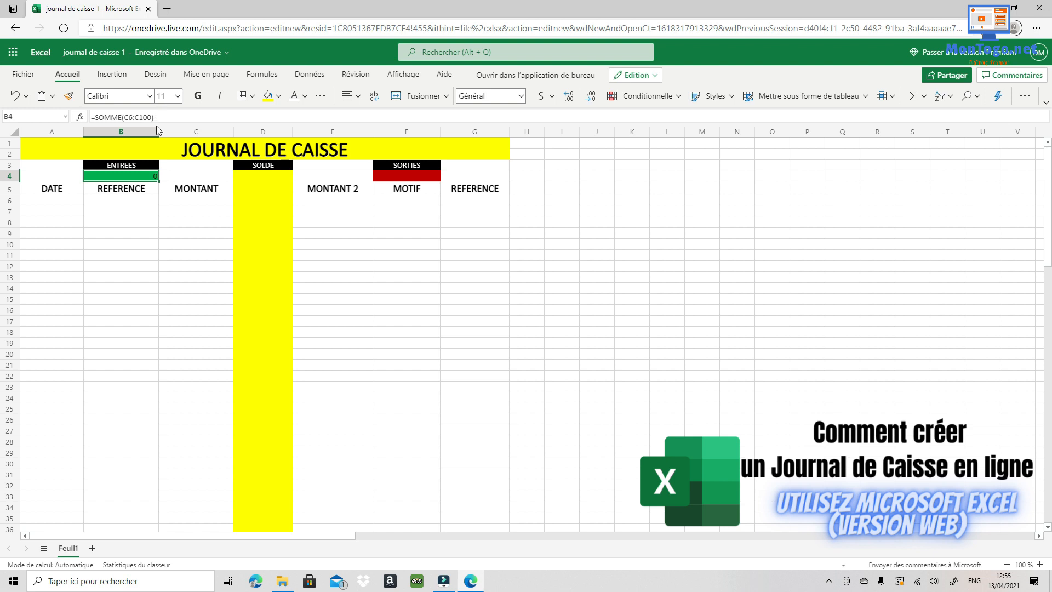
{"action": "left_click", "coordinate": [204, 202]}
{"action": "left_click", "coordinate": [216, 246]}
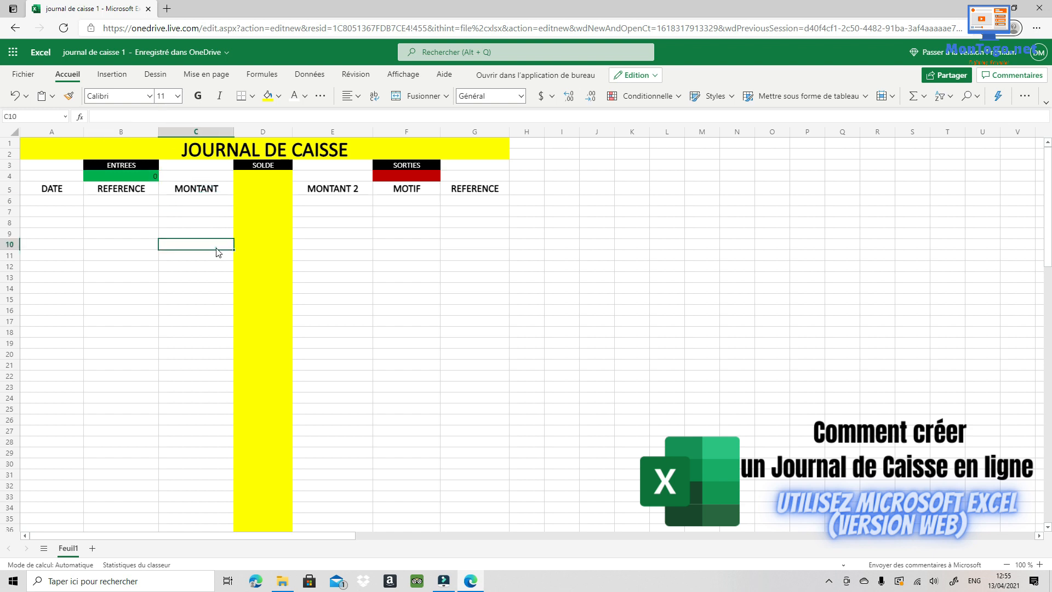
{"action": "left_click", "coordinate": [216, 288]}
{"action": "left_click", "coordinate": [214, 321]}
{"action": "left_click", "coordinate": [214, 365]}
{"action": "left_click", "coordinate": [210, 419]}
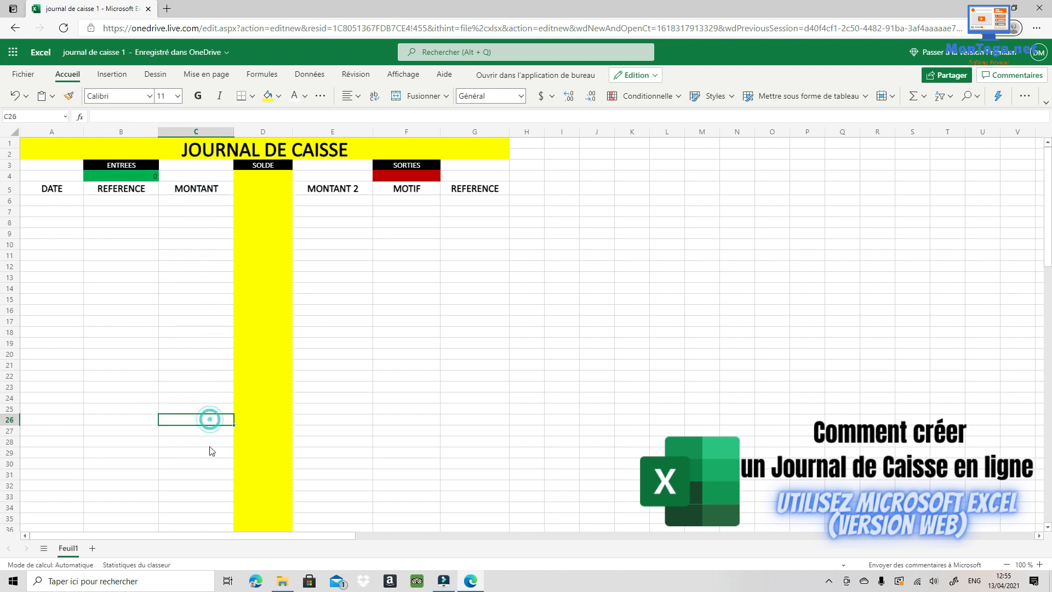
{"action": "left_click", "coordinate": [148, 179]}
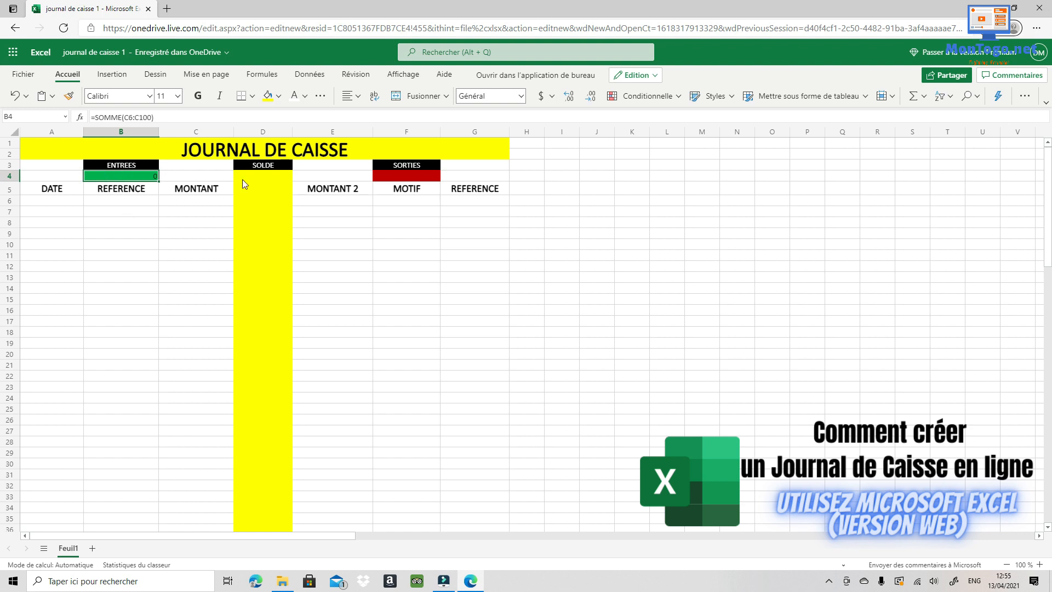
{"action": "left_click", "coordinate": [395, 174]}
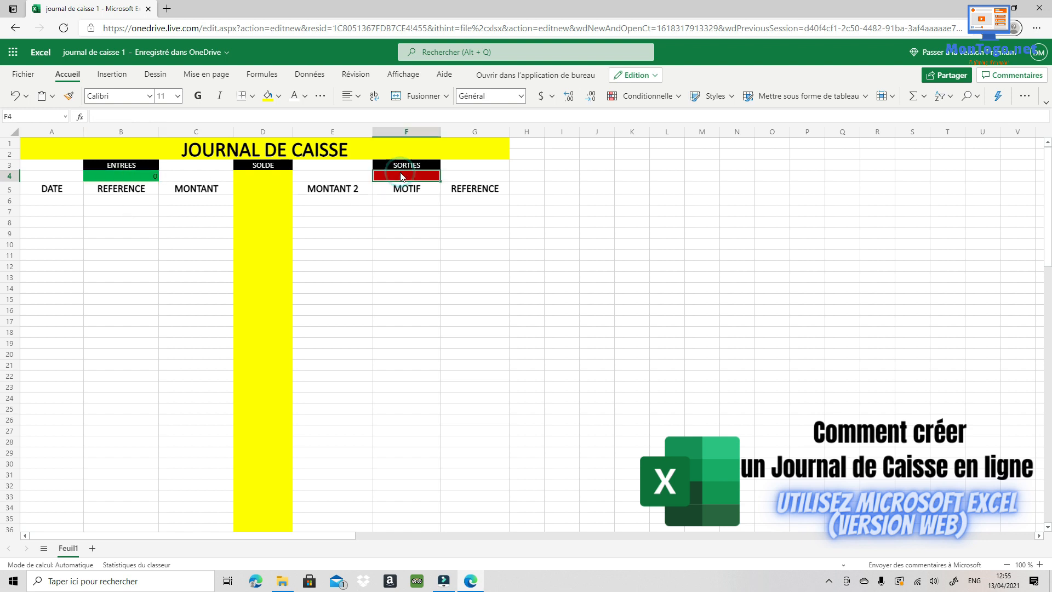
{"action": "left_click", "coordinate": [346, 203]}
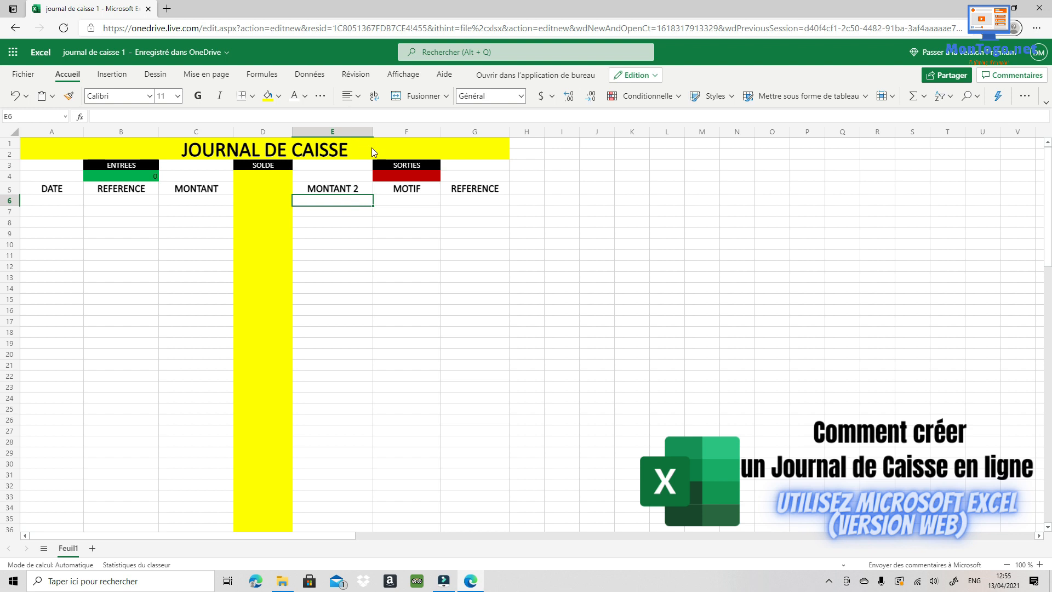
- Insert SOMME into SORTIES cell F4 and set its range to E6:E100 (MONTANT 2)
{"action": "double_click", "coordinate": [408, 179]}
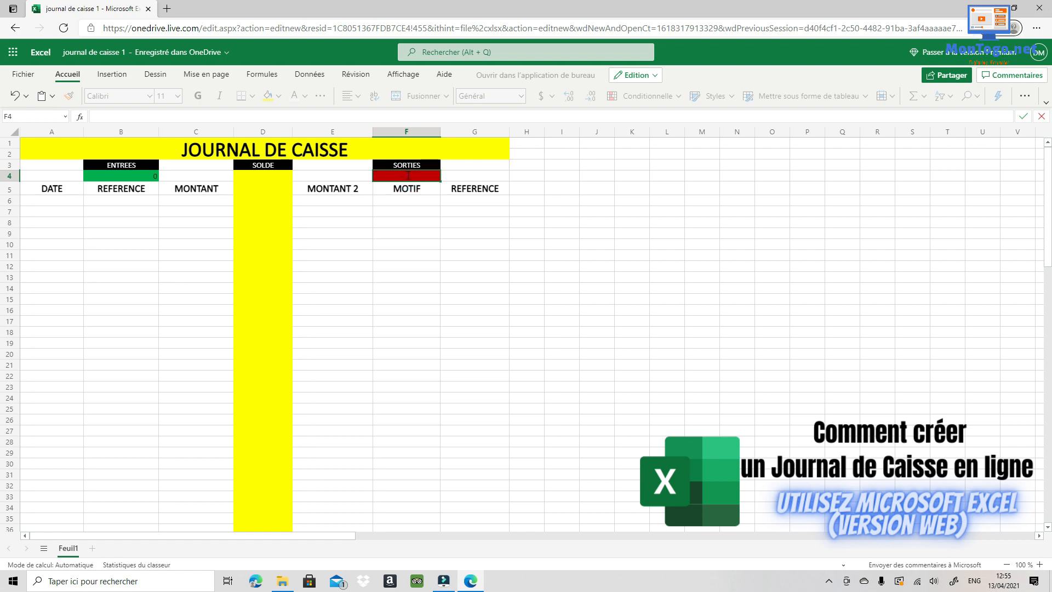
{"action": "left_click", "coordinate": [80, 116]}
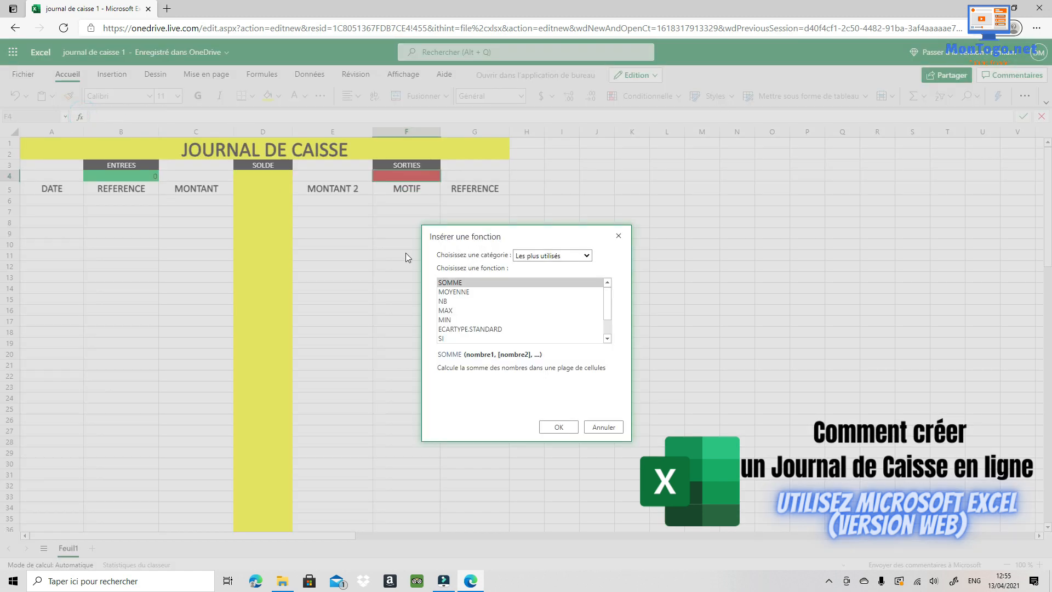
{"action": "left_click", "coordinate": [560, 430]}
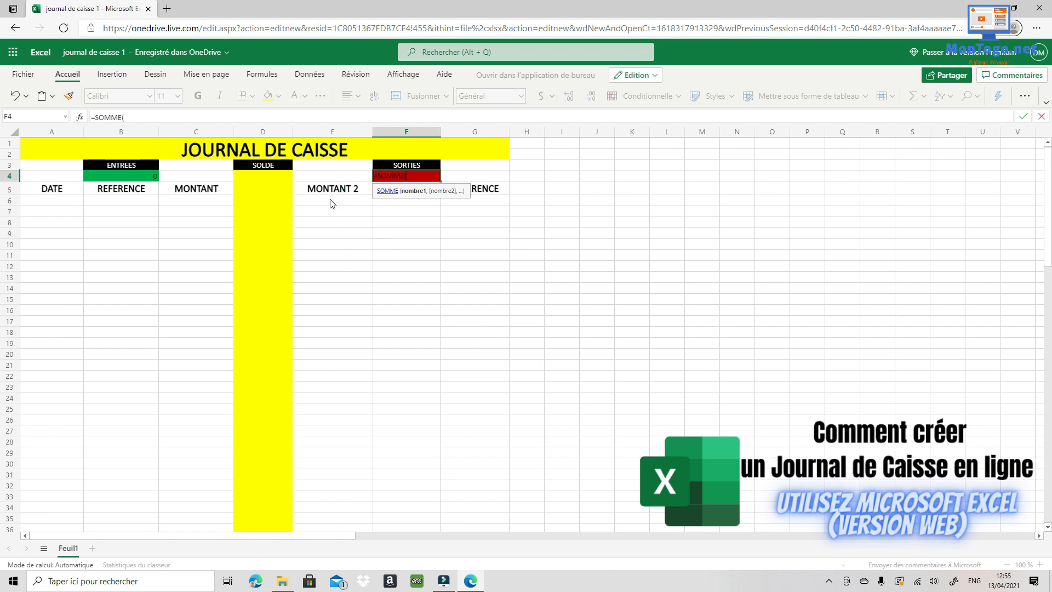
{"action": "left_click", "coordinate": [331, 203]}
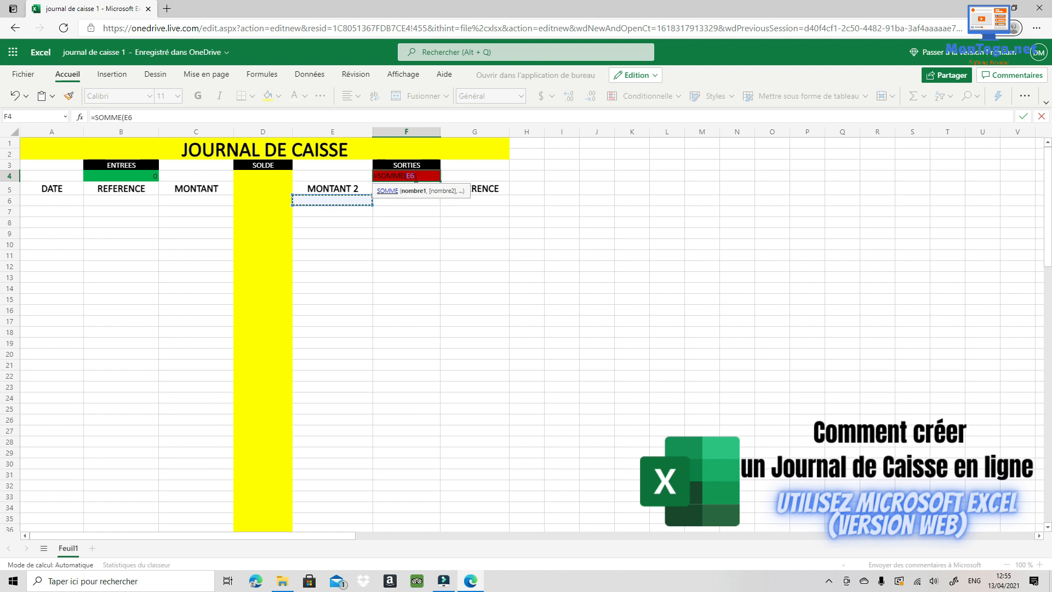
{"action": "left_click_drag", "start_coordinate": [366, 204], "coordinate": [345, 396]}
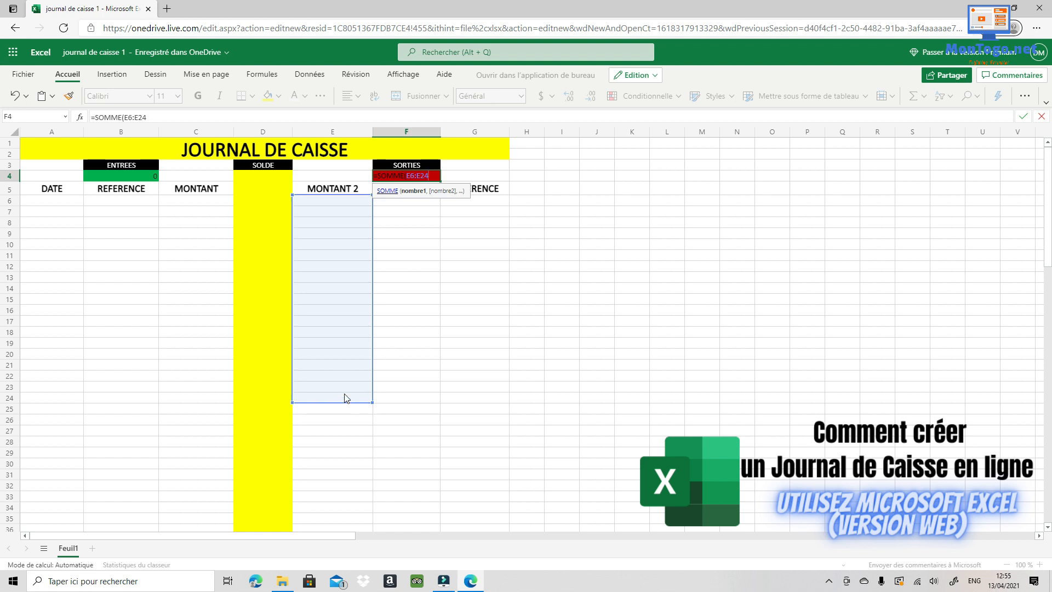
{"action": "left_click_drag", "start_coordinate": [429, 176], "coordinate": [423, 177]}
{"action": "type", "text": "100"}
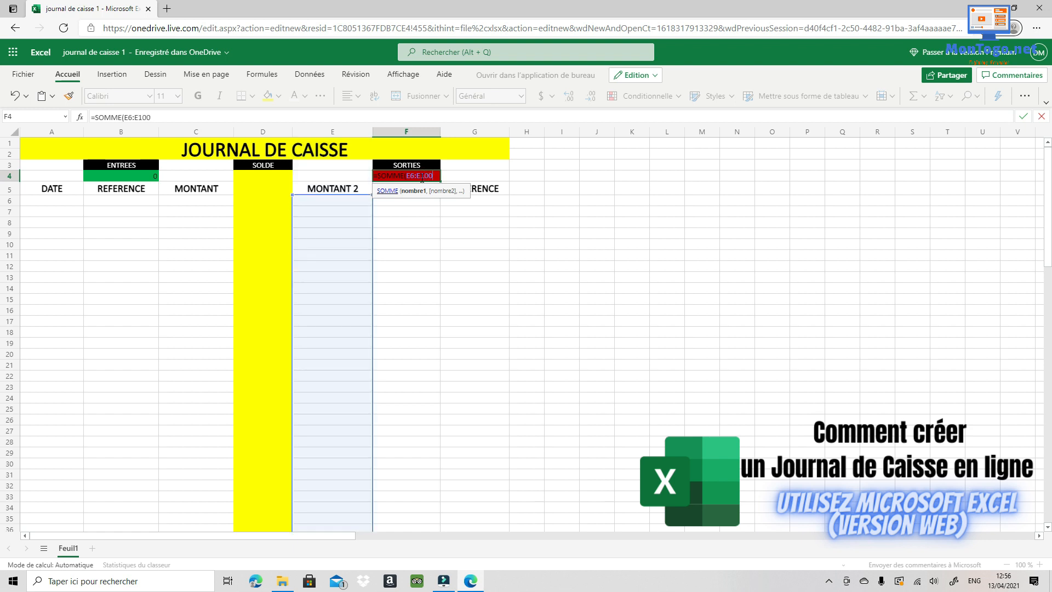
{"action": "key", "text": "Return"}
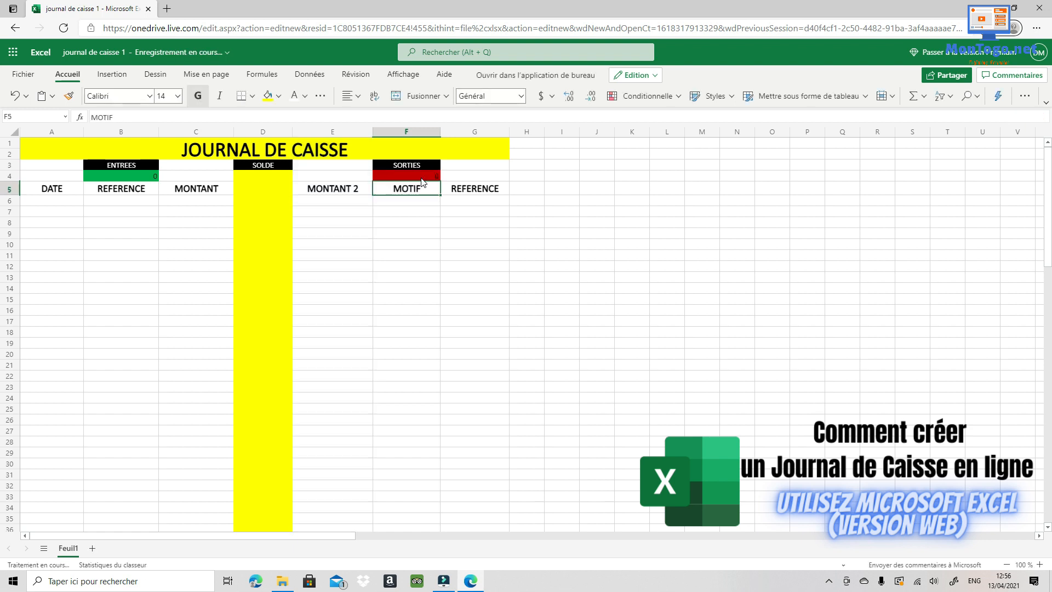
{"action": "left_click", "coordinate": [423, 176]}
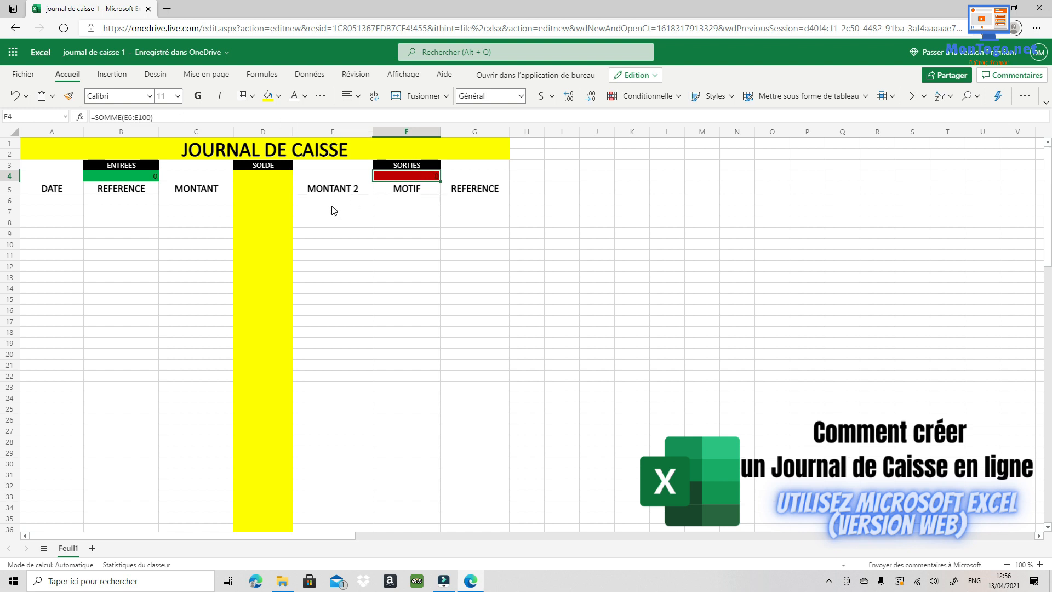
{"action": "left_click_drag", "start_coordinate": [332, 205], "coordinate": [327, 327]}
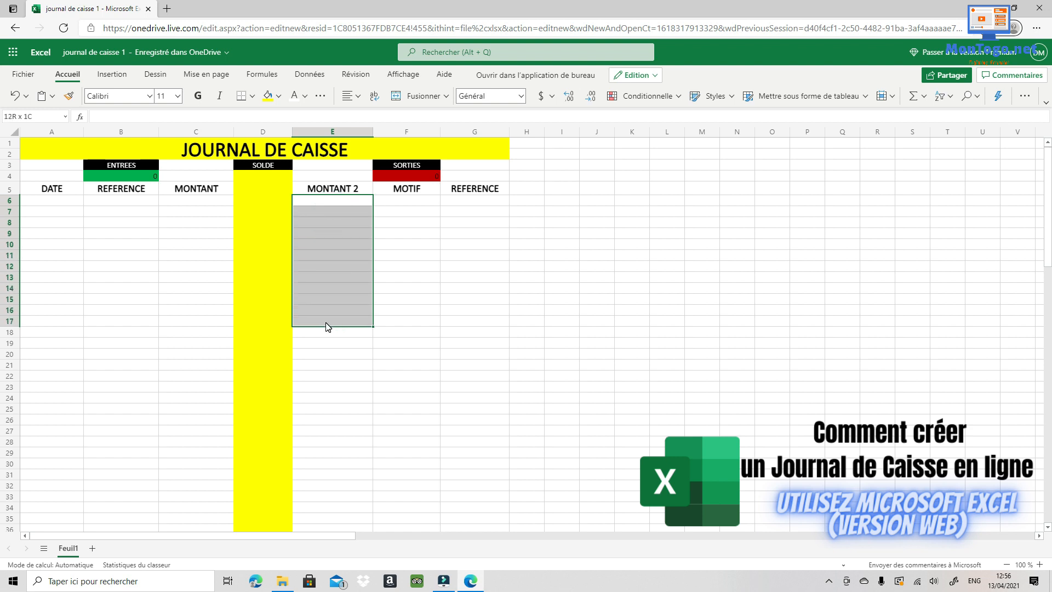
{"action": "left_click", "coordinate": [331, 256]}
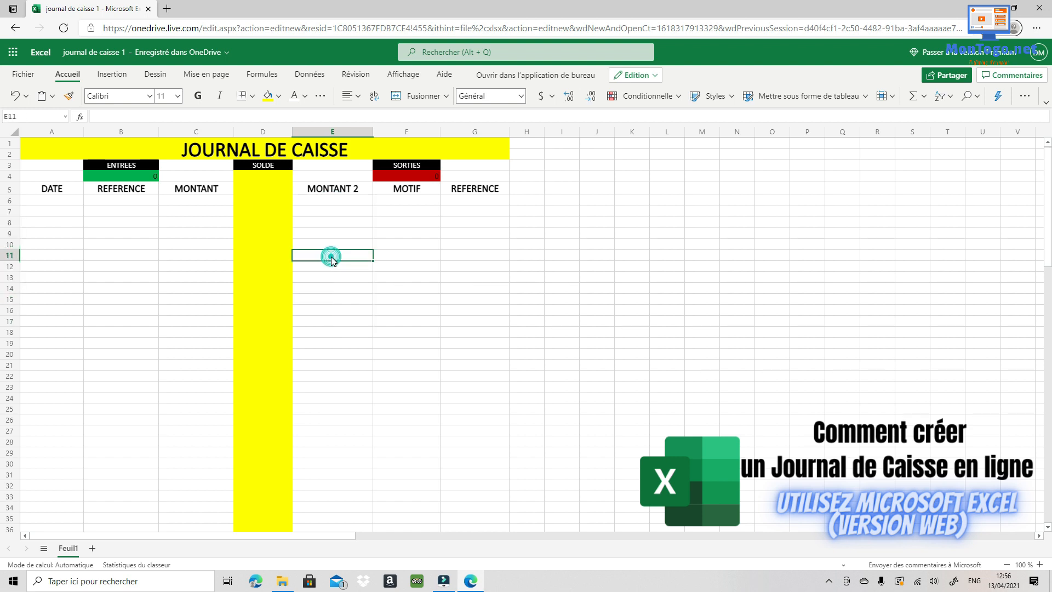
{"action": "left_click", "coordinate": [430, 178]}
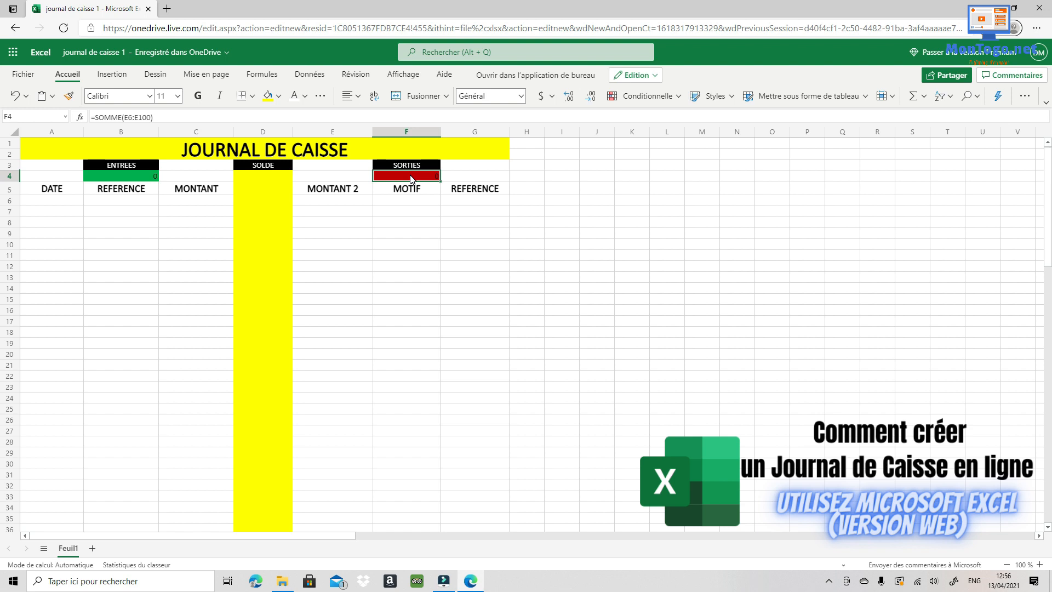
{"action": "left_click", "coordinate": [268, 175]}
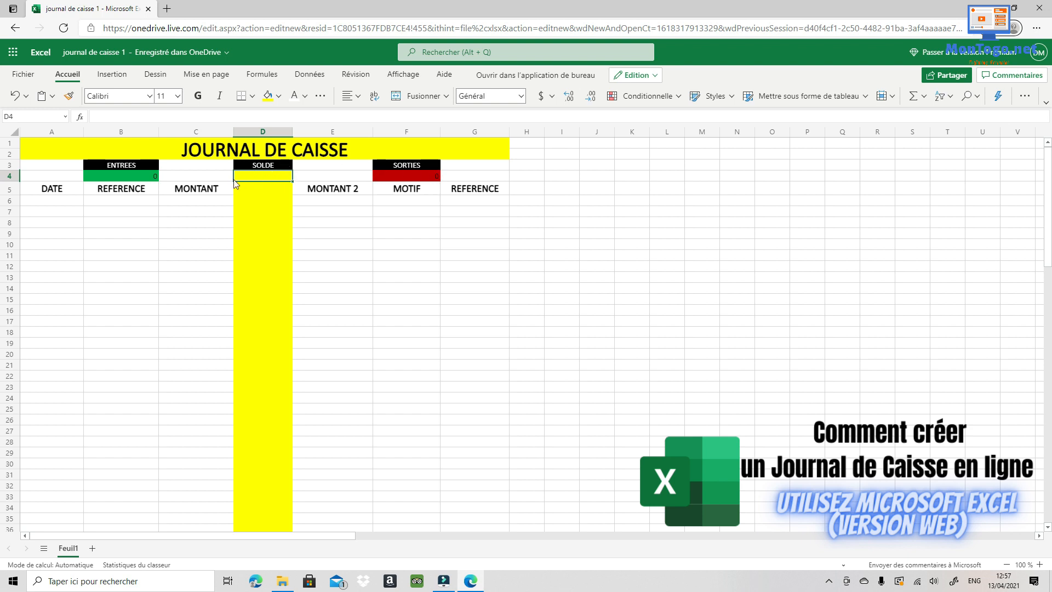
{"action": "left_click", "coordinate": [136, 174]}
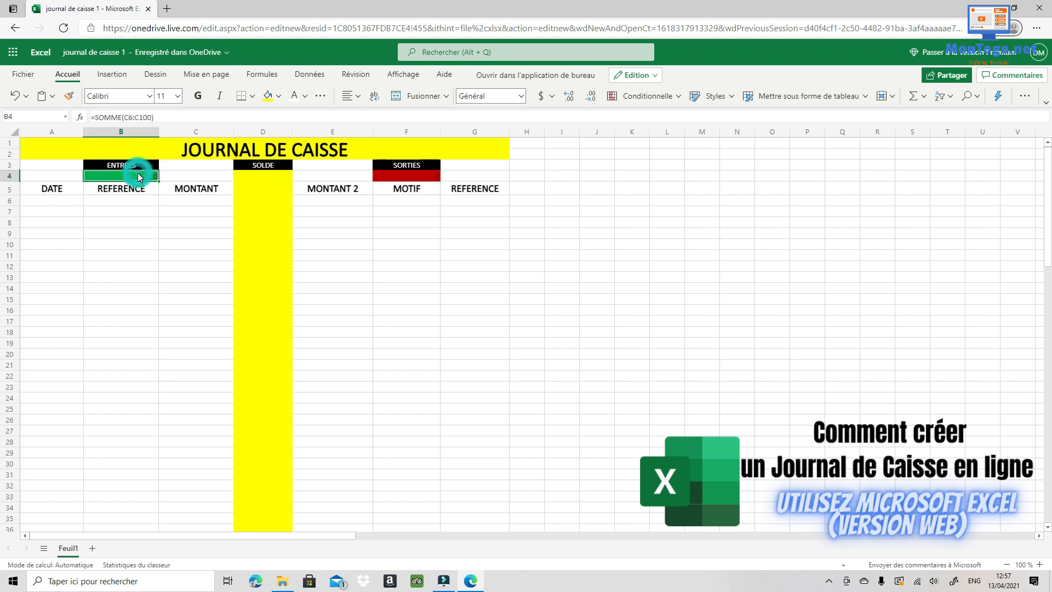
{"action": "left_click", "coordinate": [407, 176]}
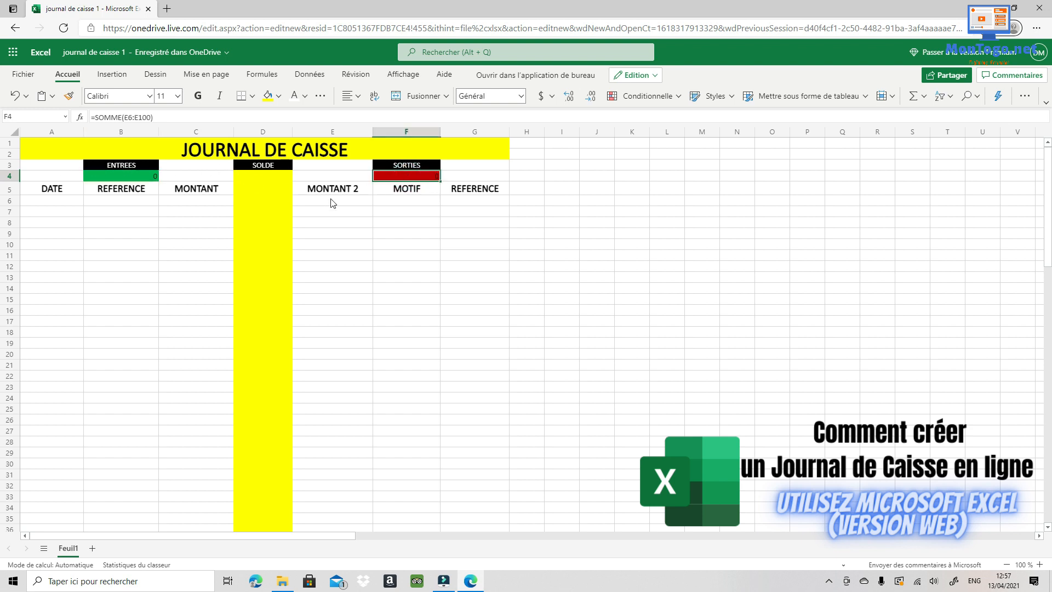
{"action": "left_click", "coordinate": [371, 232]}
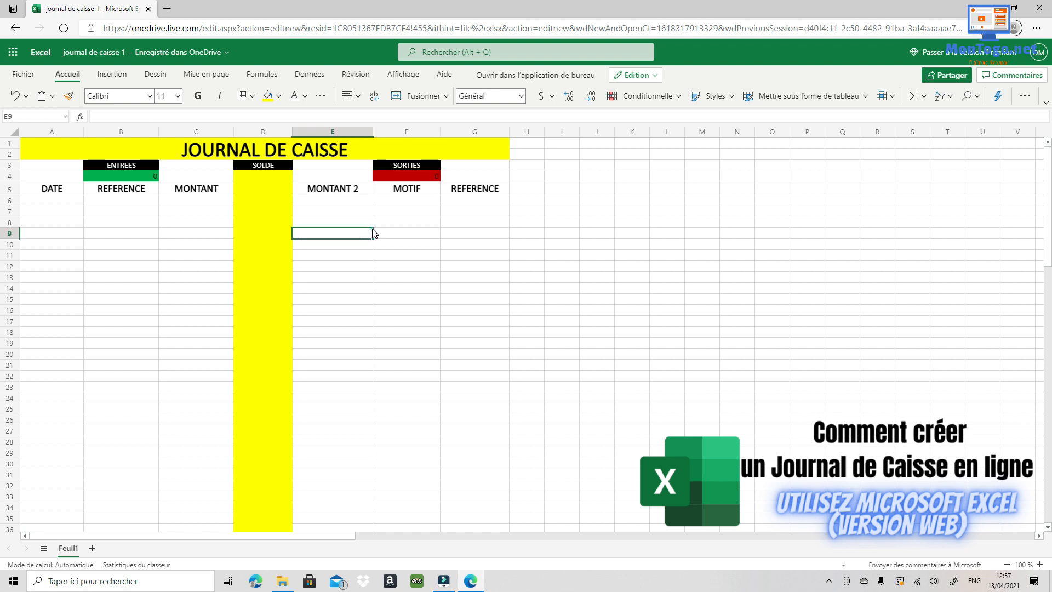
{"action": "left_click", "coordinate": [125, 177]}
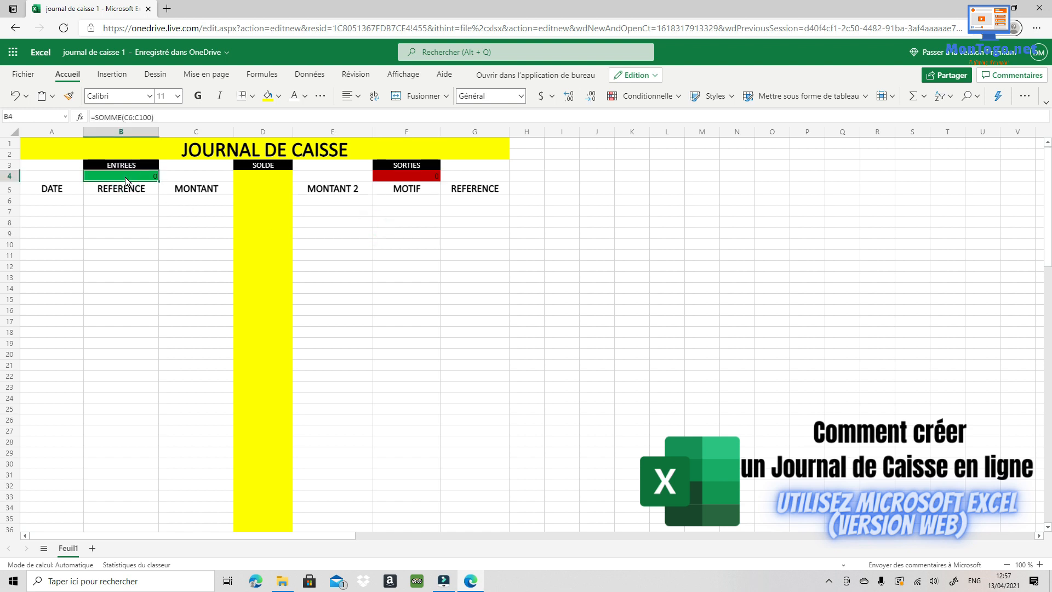
{"action": "left_click", "coordinate": [385, 178]}
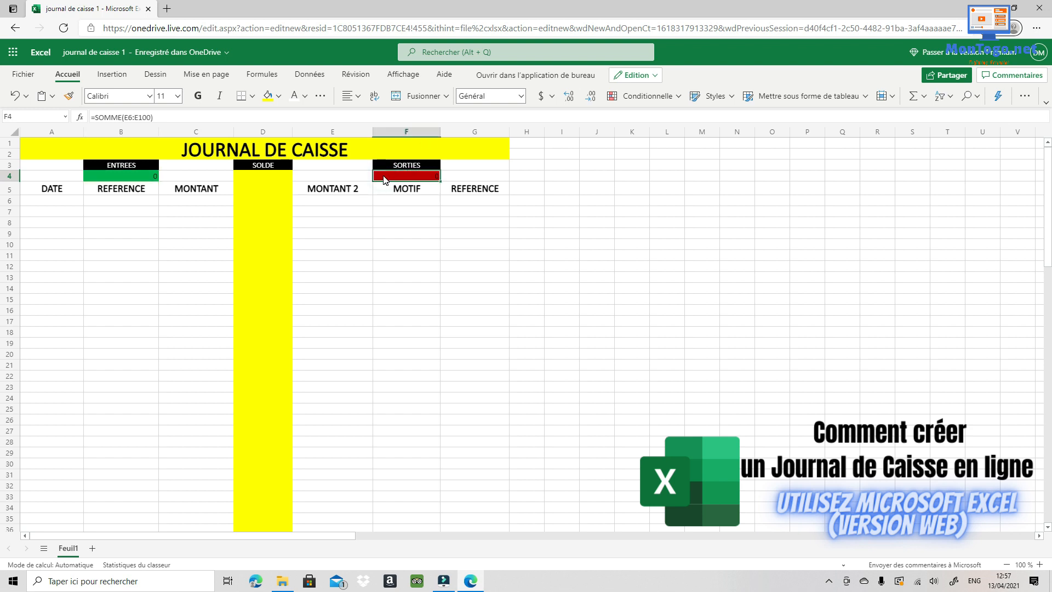
{"action": "left_click", "coordinate": [446, 224]}
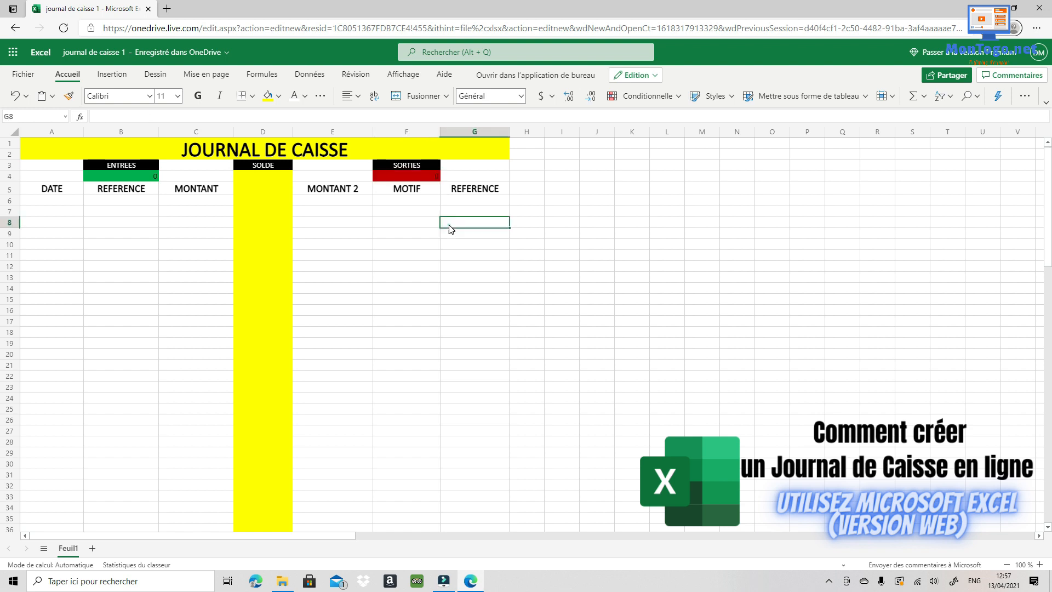
- Enter =SOMME(B4-F4) in the SOLDE cell D4, subtracting sorties from entrées
{"action": "left_click", "coordinate": [262, 175]}
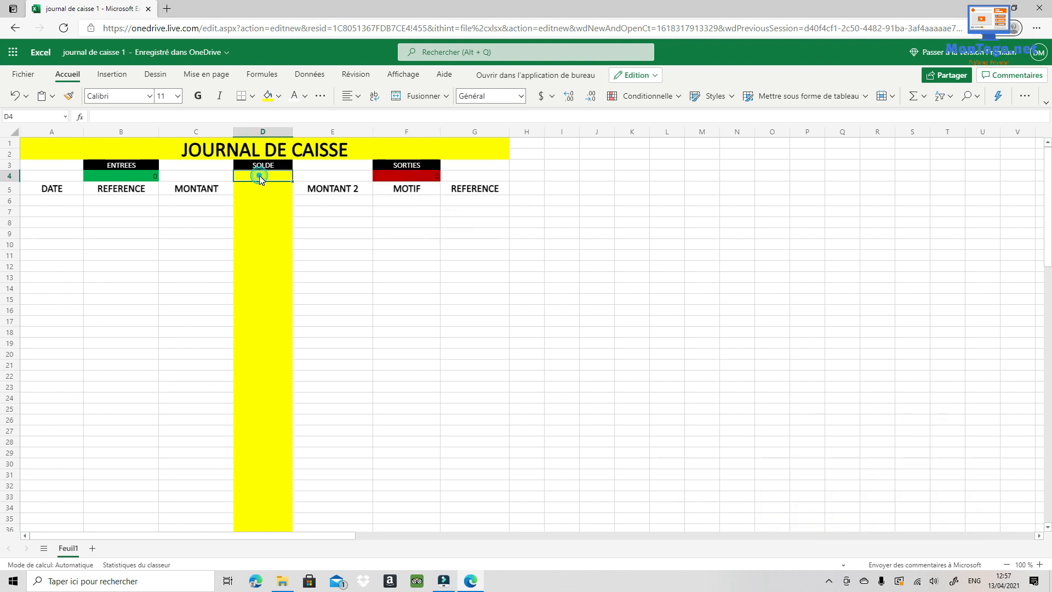
{"action": "left_click", "coordinate": [81, 118]}
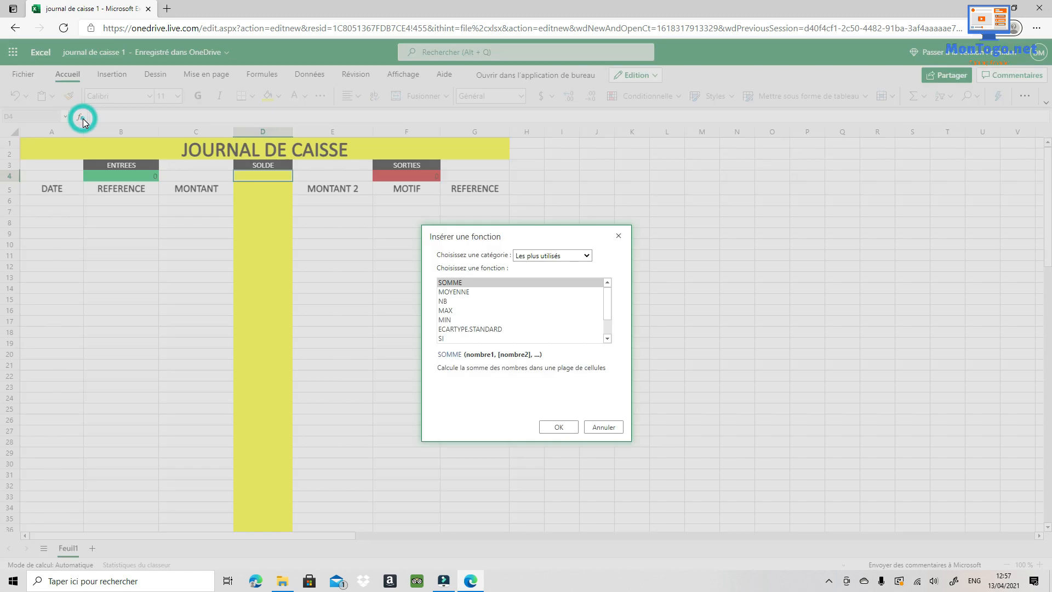
{"action": "left_click", "coordinate": [452, 282]}
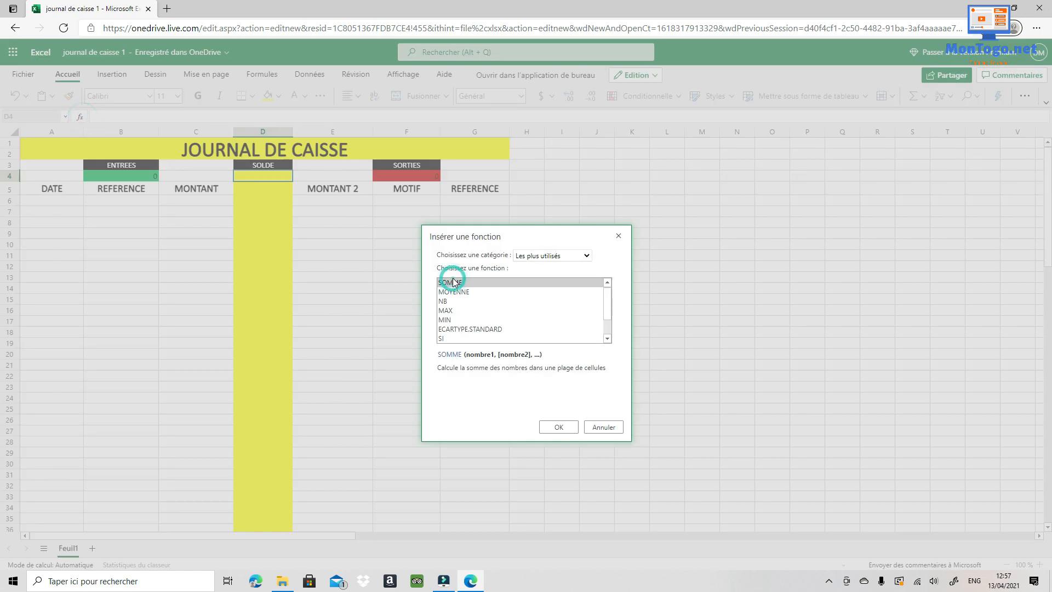
{"action": "left_click", "coordinate": [558, 430]}
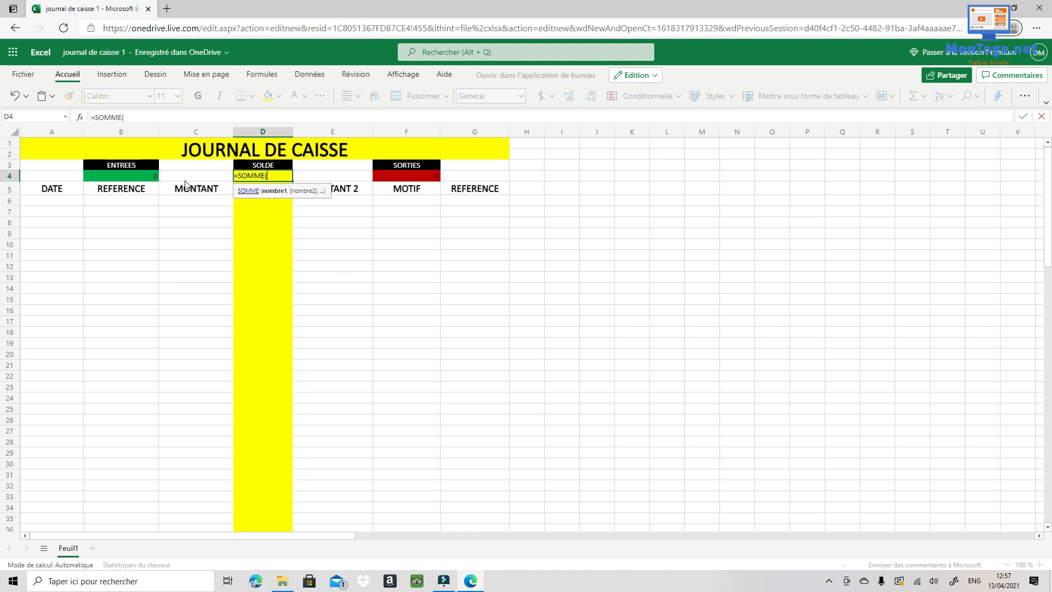
{"action": "left_click", "coordinate": [128, 177]}
{"action": "type", "text": "-"}
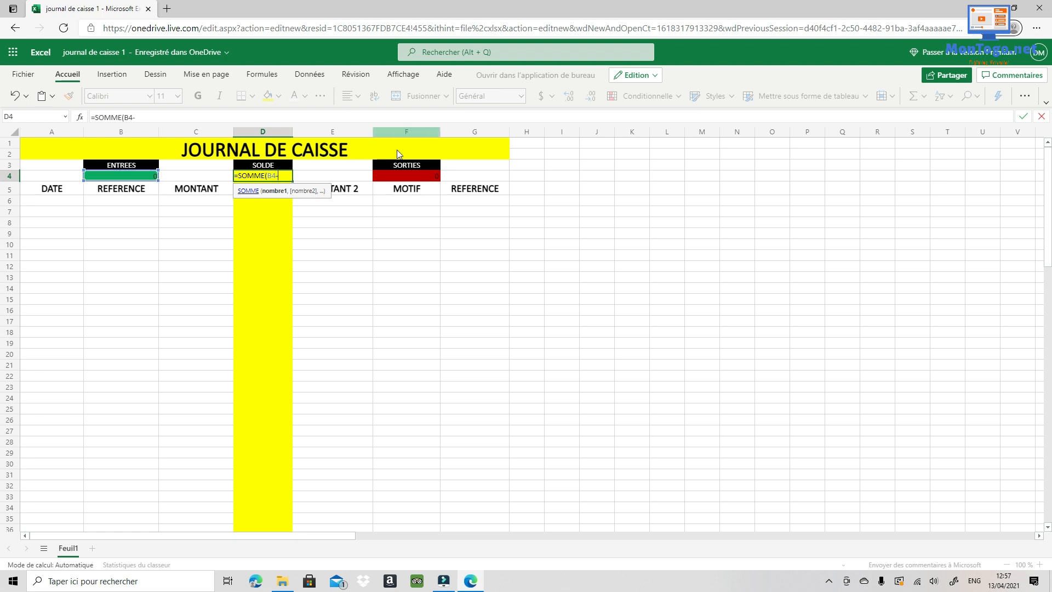
{"action": "left_click", "coordinate": [422, 179]}
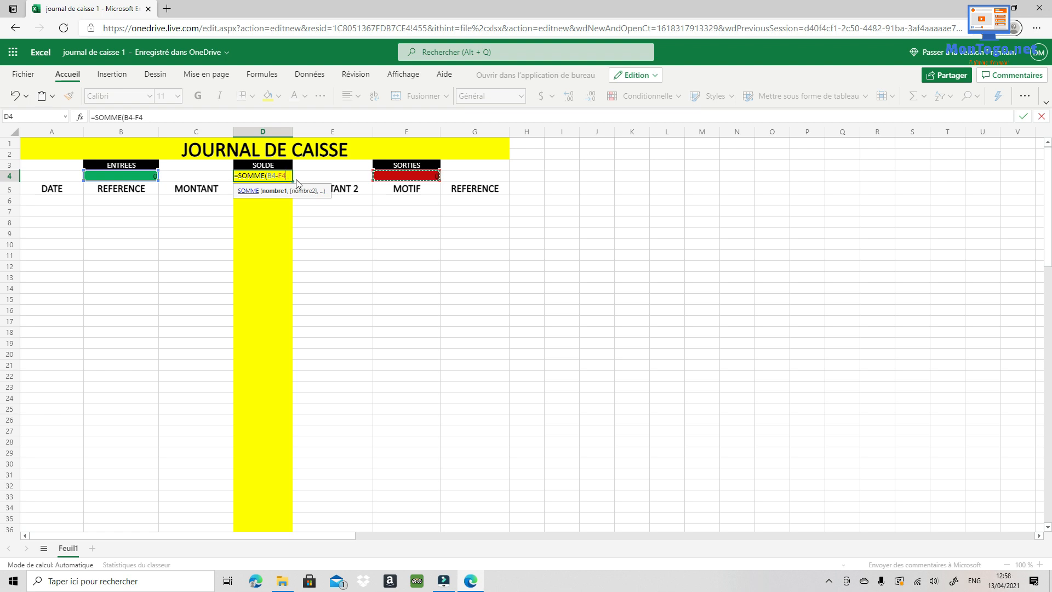
{"action": "key", "text": "Return"}
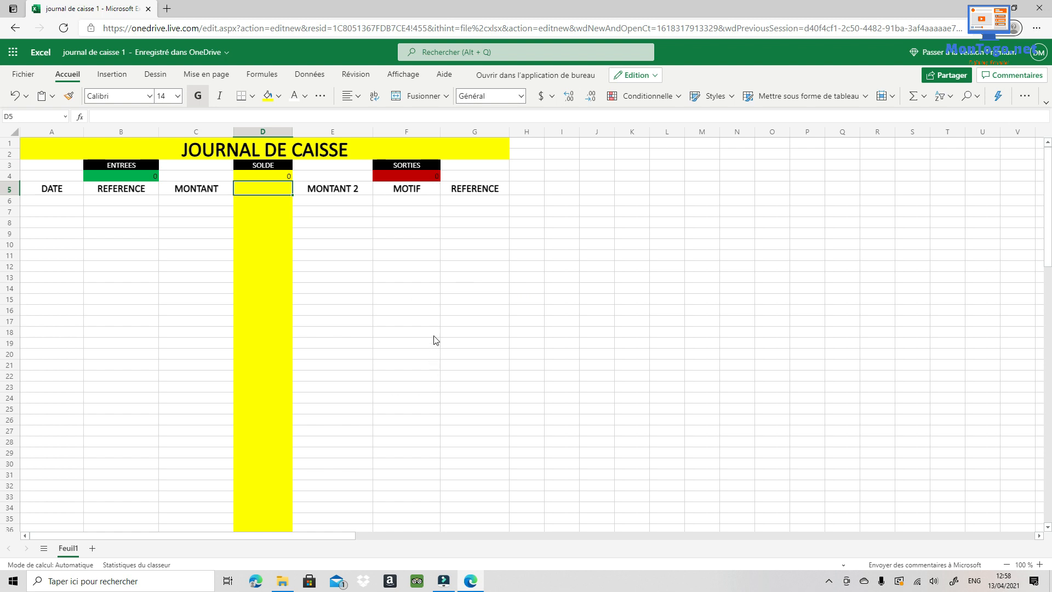
{"action": "left_click", "coordinate": [133, 176]}
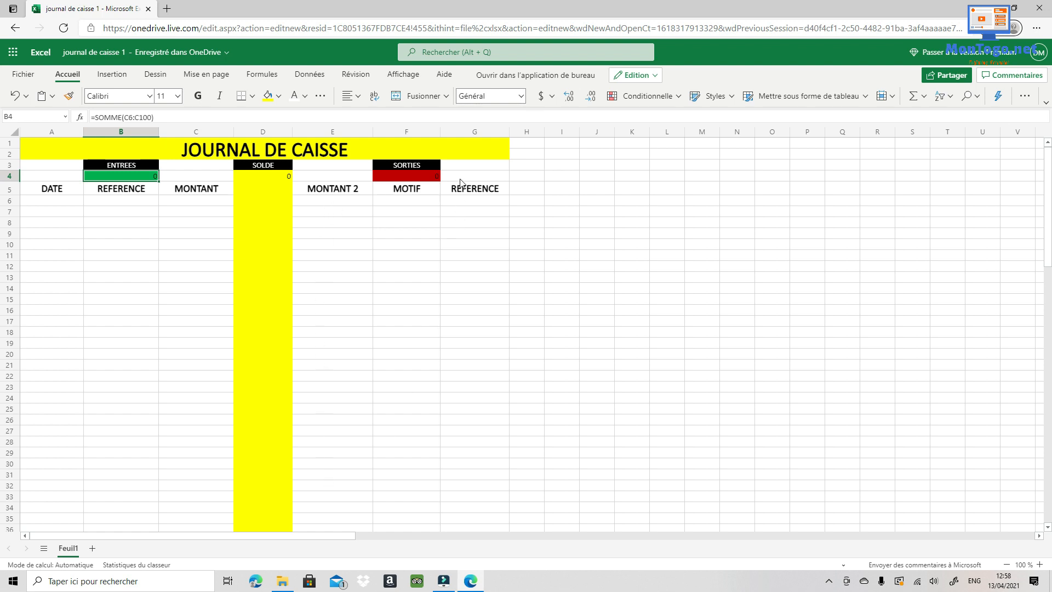
{"action": "left_click", "coordinate": [244, 172]}
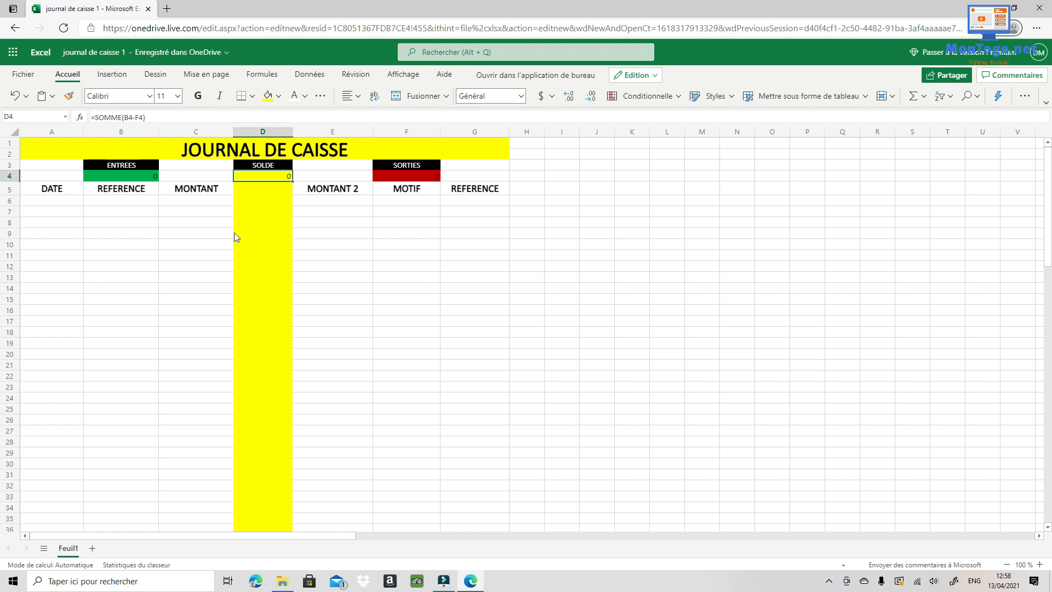
{"action": "left_click", "coordinate": [568, 319]}
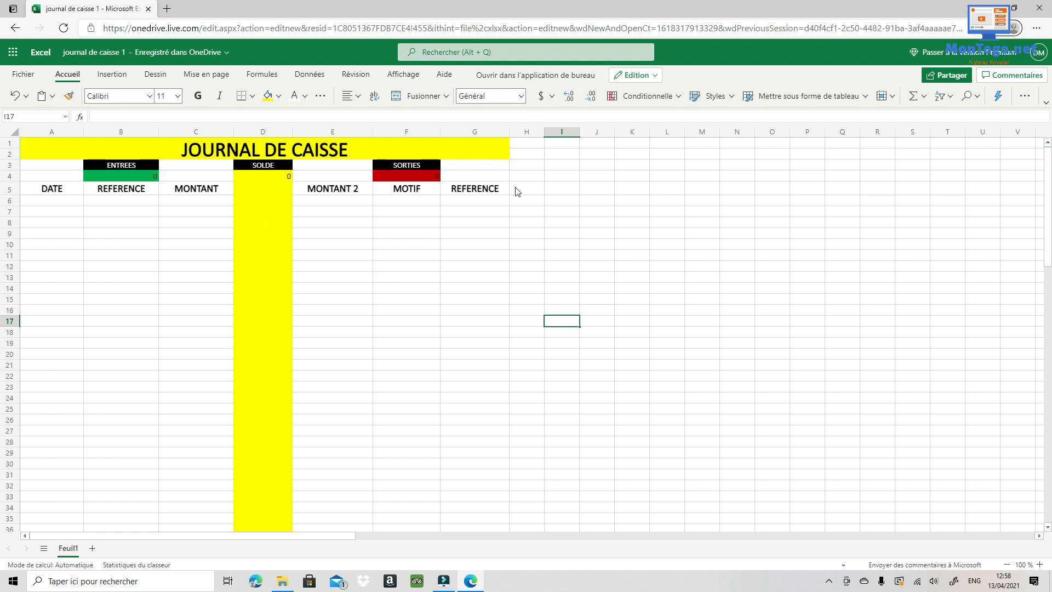
- Freeze panes at G6 from the A1:G6 selection, then scroll to check the headers stay fixed
{"action": "left_click_drag", "start_coordinate": [505, 202], "coordinate": [21, 139]}
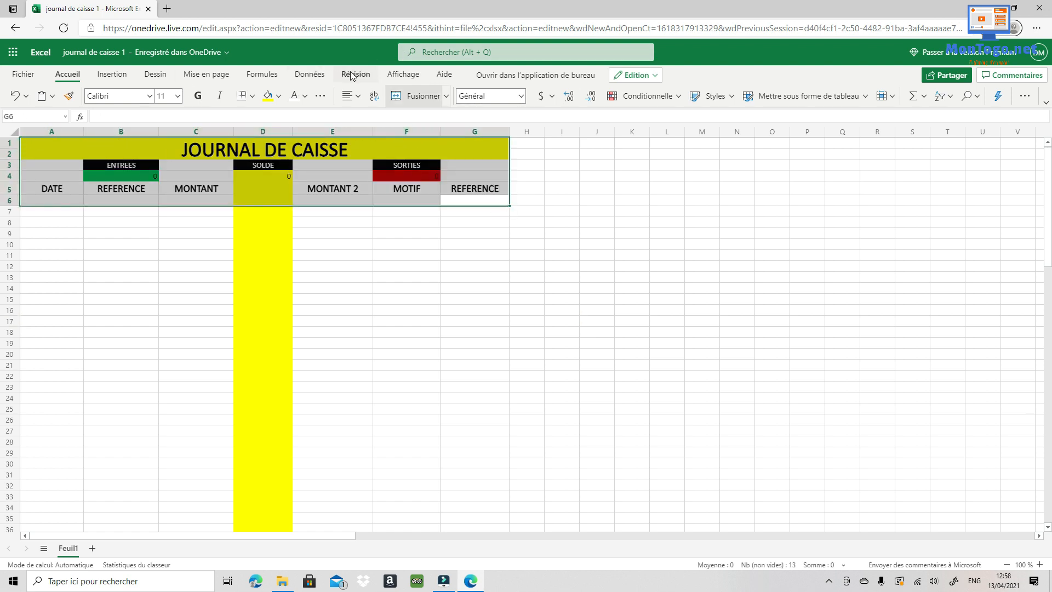
{"action": "left_click", "coordinate": [399, 76]}
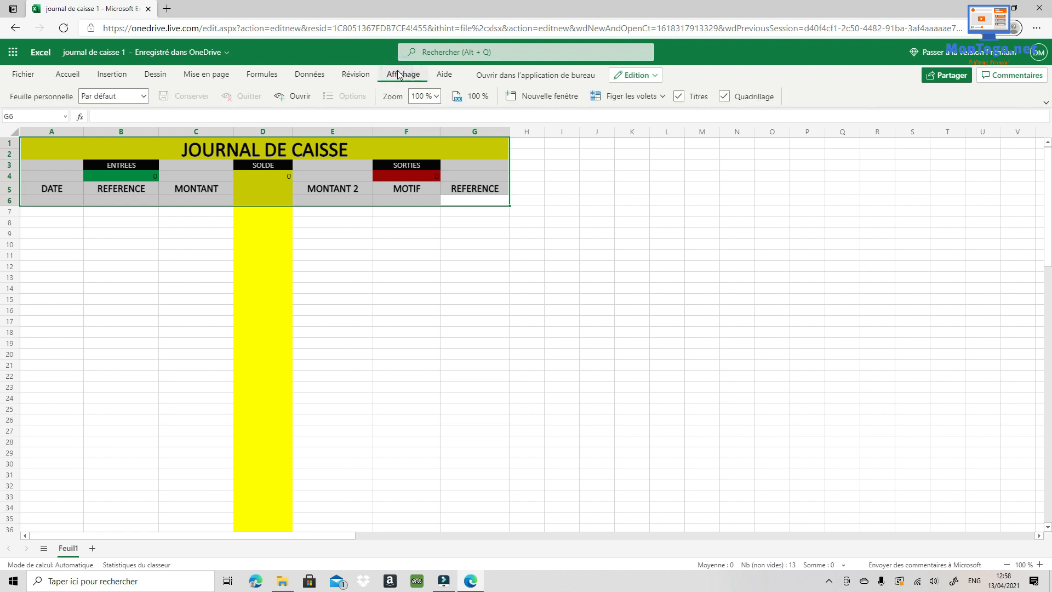
{"action": "left_click", "coordinate": [604, 103]}
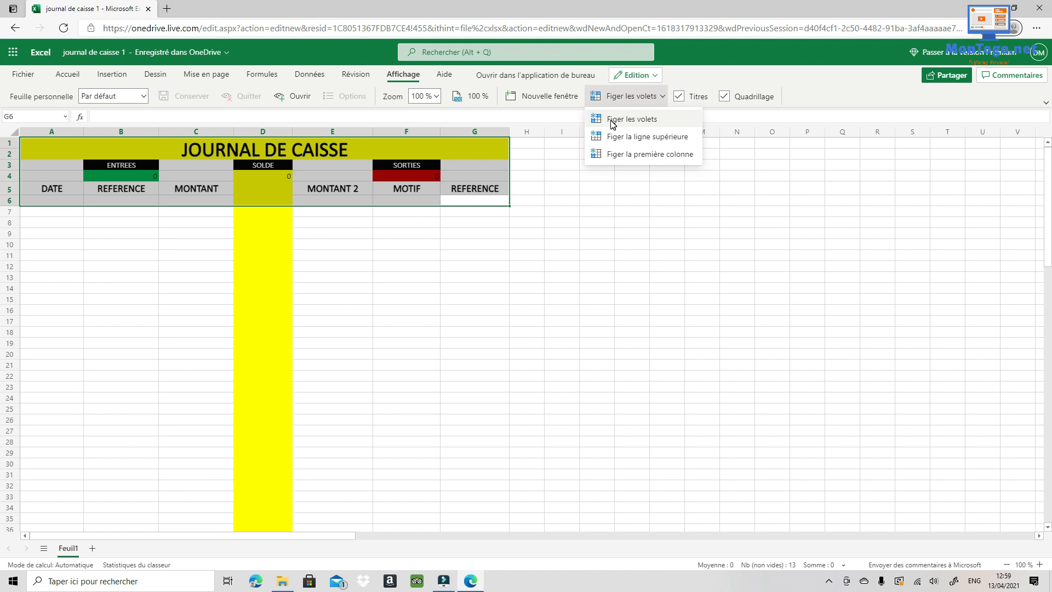
{"action": "left_click", "coordinate": [612, 125]}
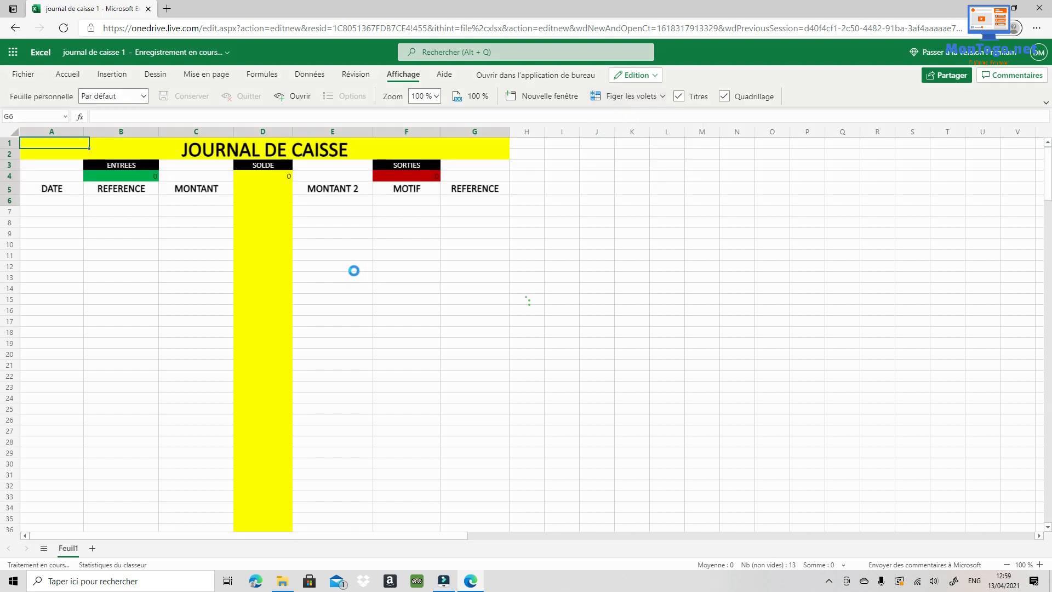
{"action": "scroll", "coordinate": [328, 285], "scroll_direction": "down", "scroll_amount": 2}
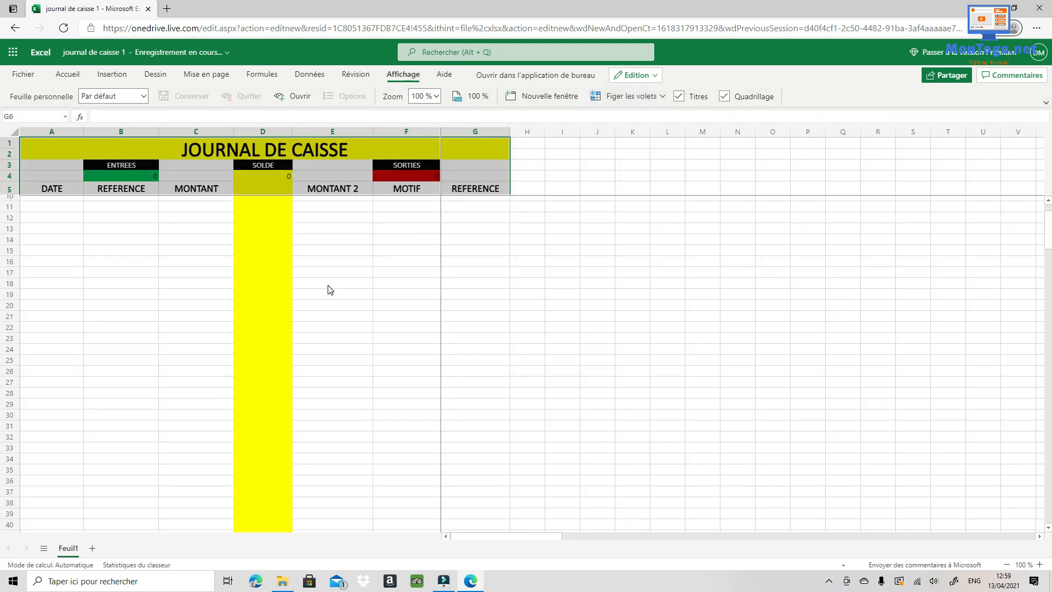
{"action": "scroll", "coordinate": [329, 290], "scroll_direction": "down", "scroll_amount": 8}
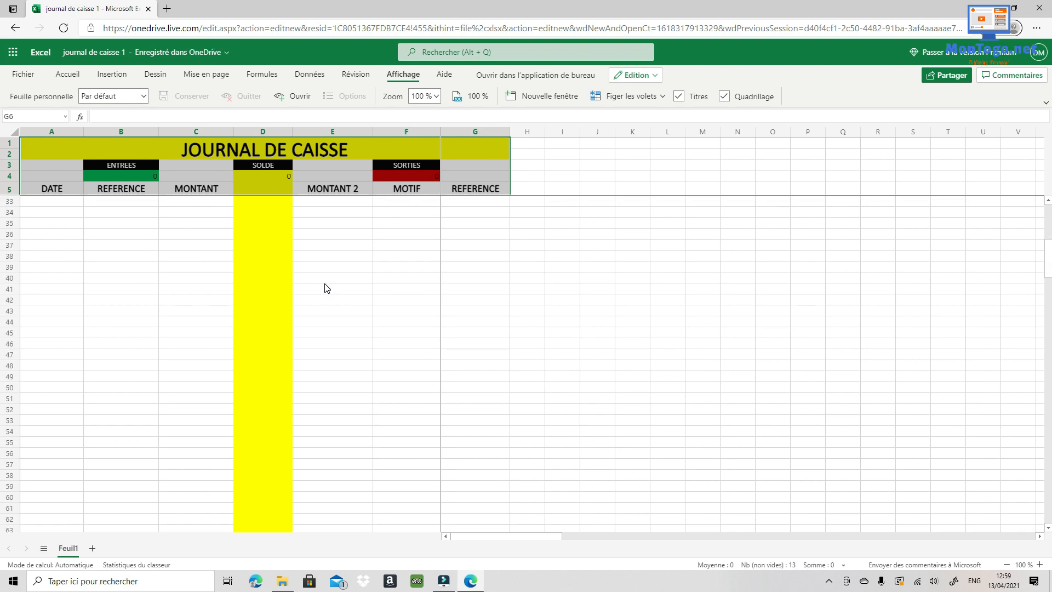
{"action": "scroll", "coordinate": [327, 288], "scroll_direction": "down", "scroll_amount": 6}
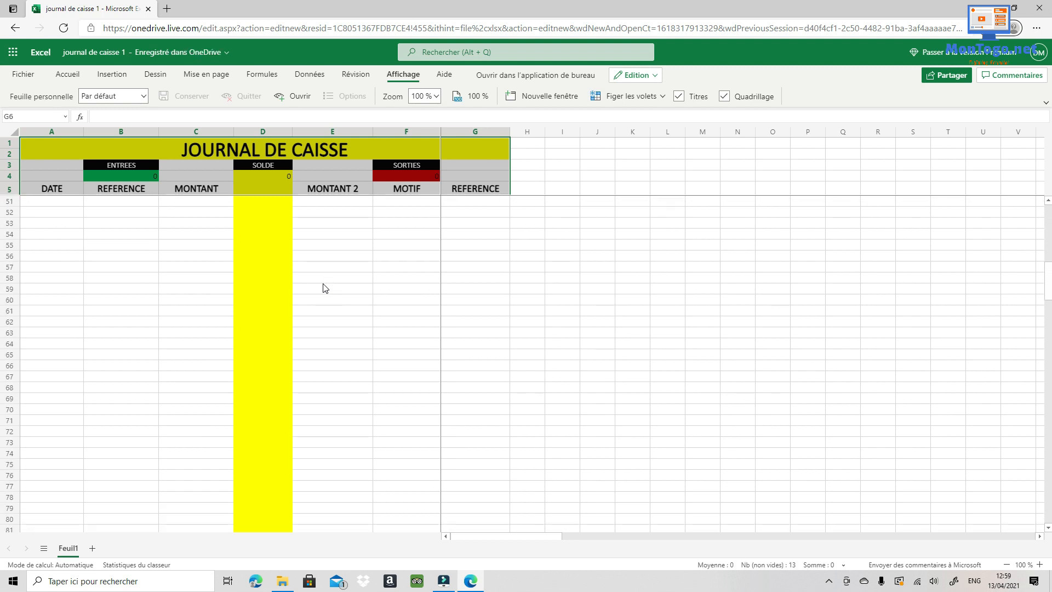
{"action": "scroll", "coordinate": [325, 288], "scroll_direction": "up", "scroll_amount": 13}
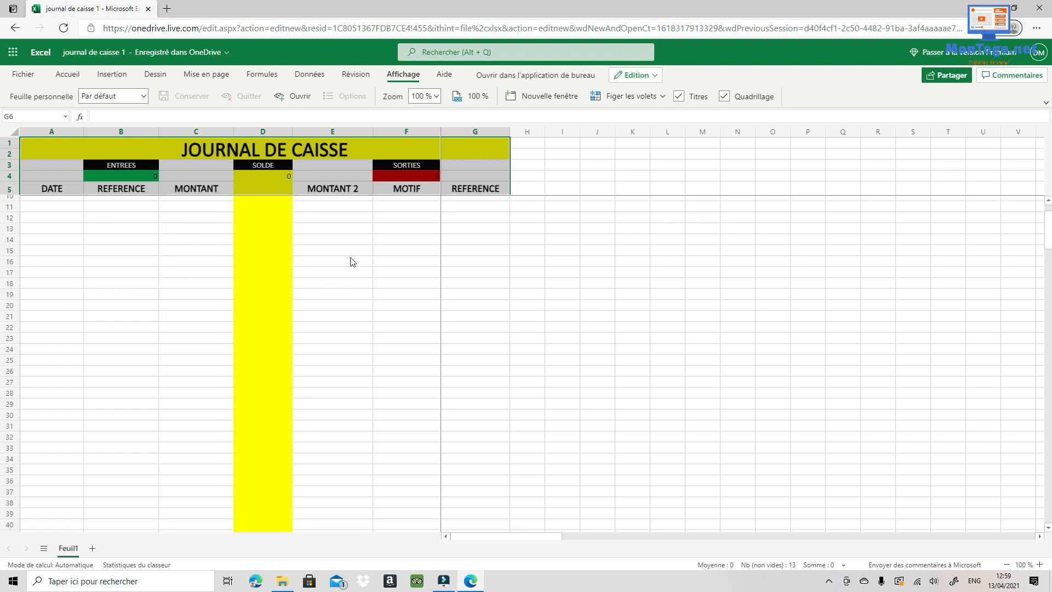
{"action": "scroll", "coordinate": [352, 262], "scroll_direction": "up", "scroll_amount": 2}
- Select the journal's entry rows A6:G100 beneath the frozen header block
{"action": "left_click", "coordinate": [406, 324]}
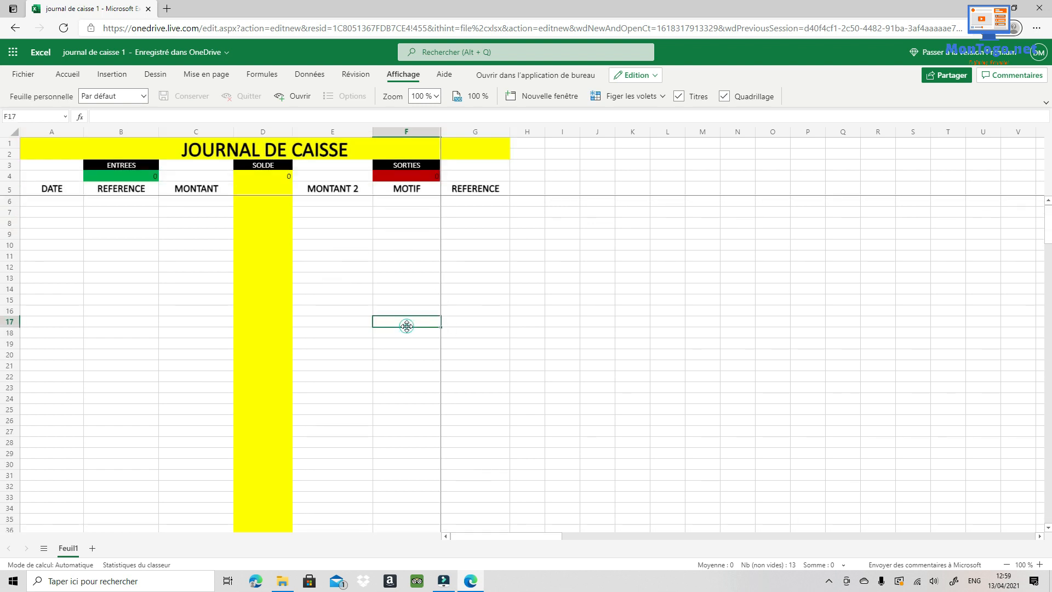
{"action": "left_click", "coordinate": [504, 203]}
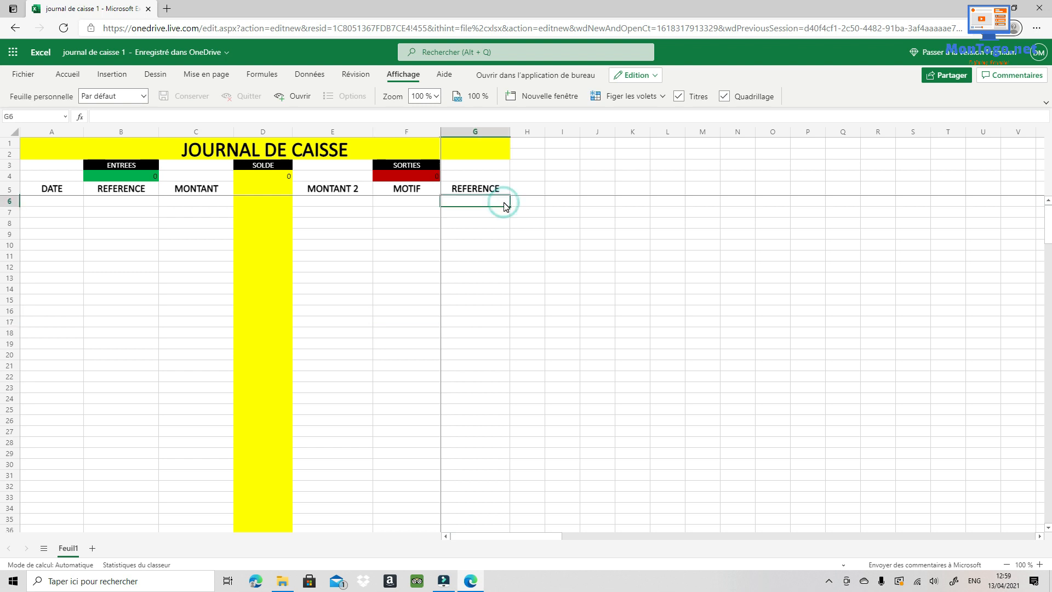
{"action": "left_click_drag", "start_coordinate": [30, 202], "coordinate": [440, 427]}
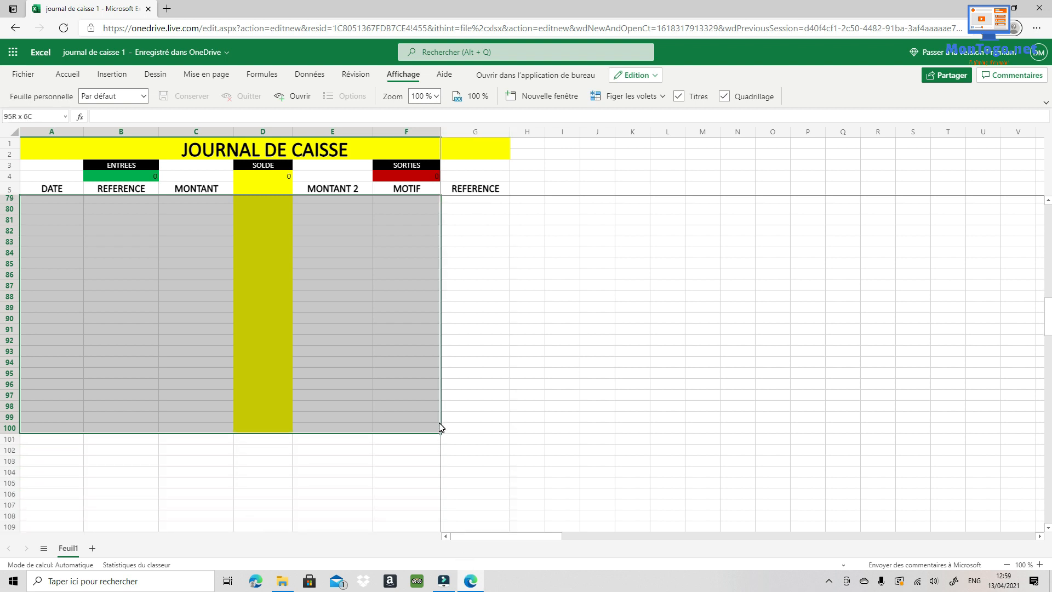
{"action": "left_click_drag", "start_coordinate": [439, 423], "coordinate": [461, 431]}
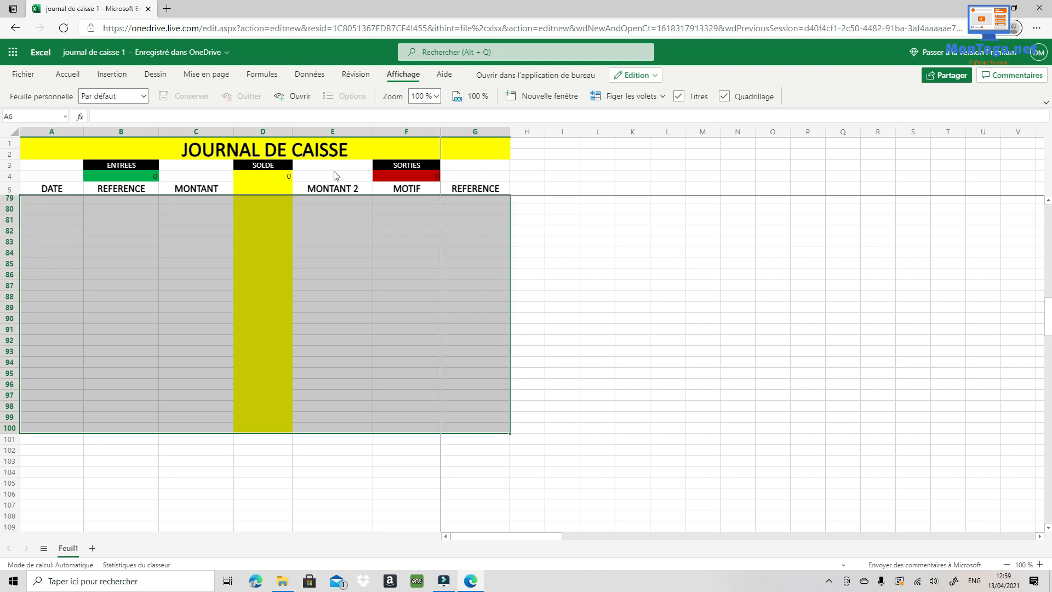
{"action": "left_click", "coordinate": [81, 77]}
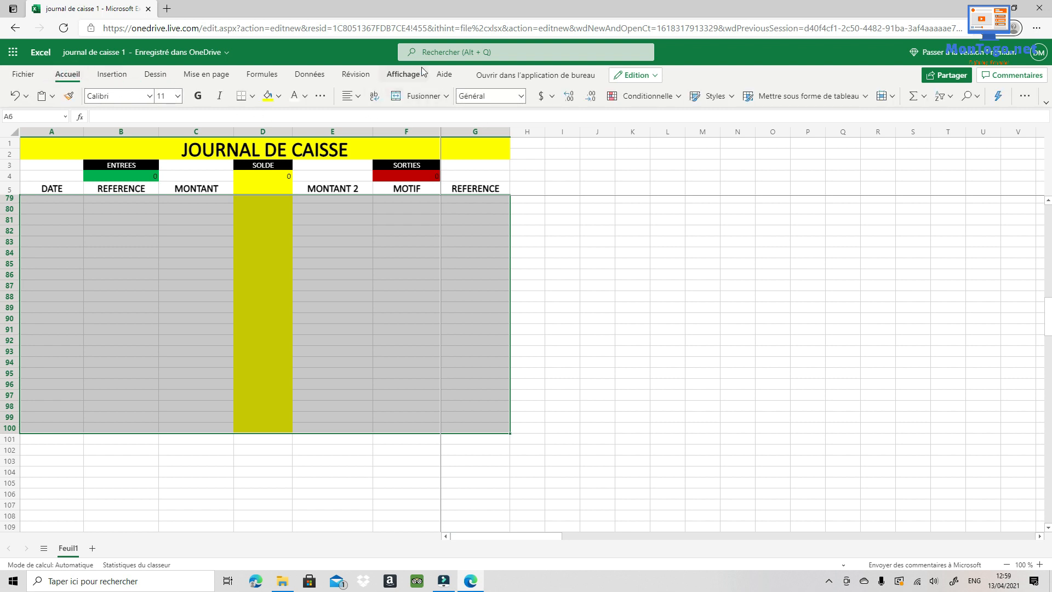
{"action": "left_click", "coordinate": [252, 96]}
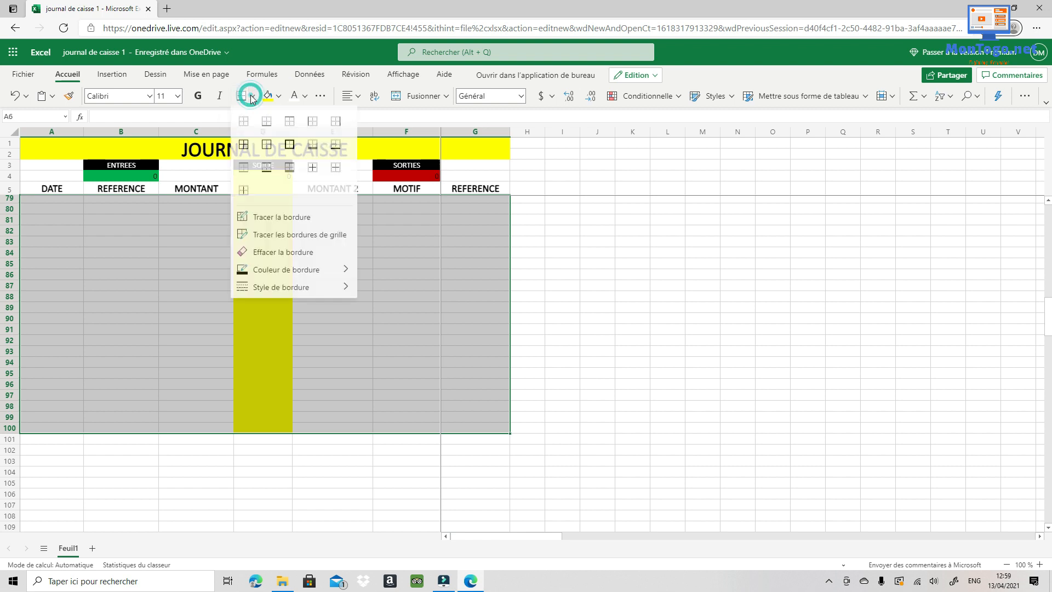
{"action": "left_click", "coordinate": [244, 145]}
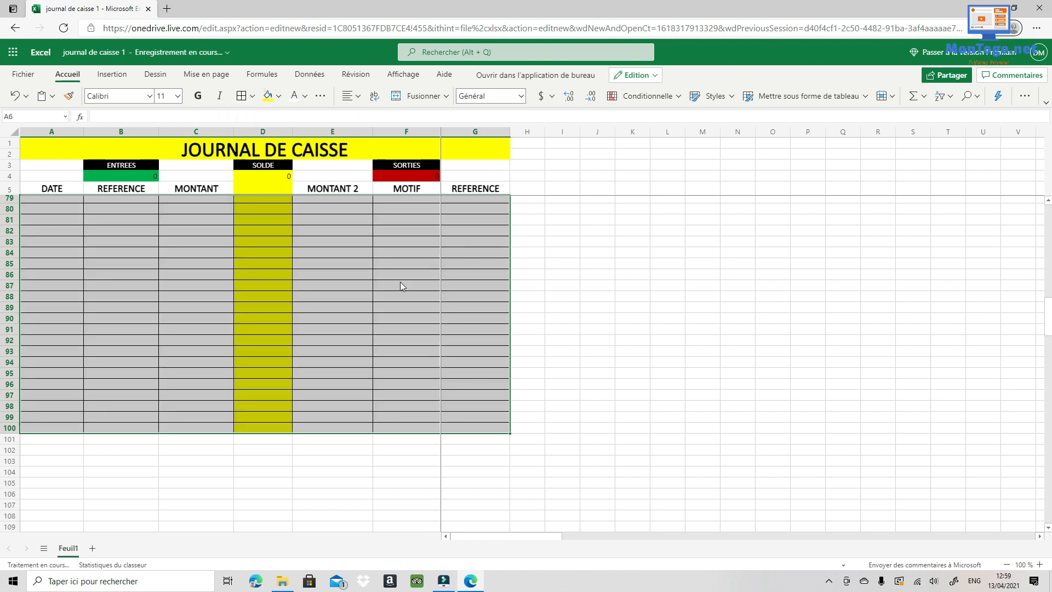
{"action": "left_click", "coordinate": [586, 372]}
{"action": "scroll", "coordinate": [382, 325], "scroll_direction": "up", "scroll_amount": 5}
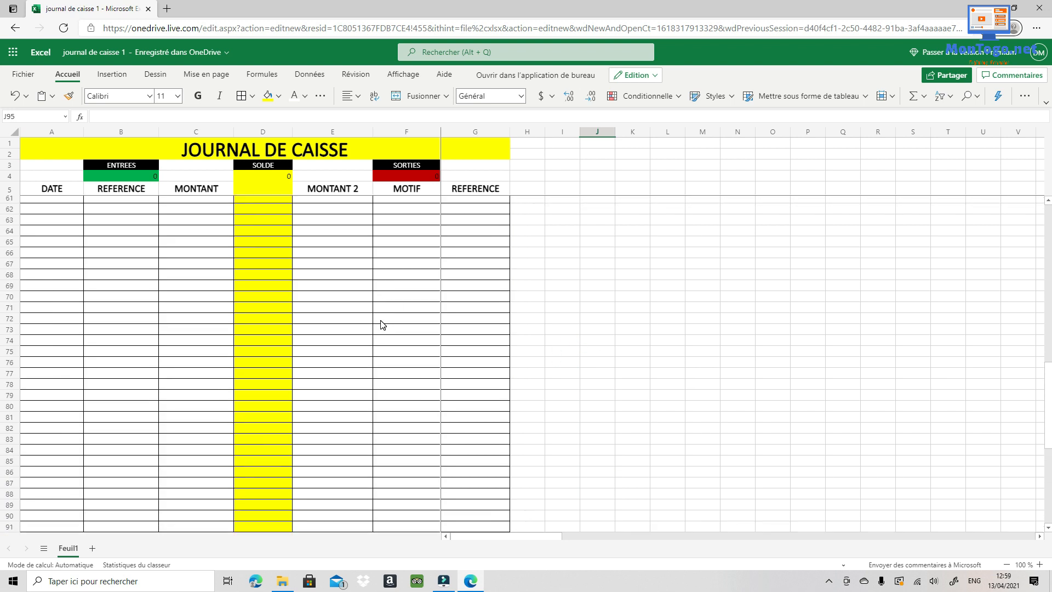
{"action": "scroll", "coordinate": [382, 325], "scroll_direction": "up", "scroll_amount": 15}
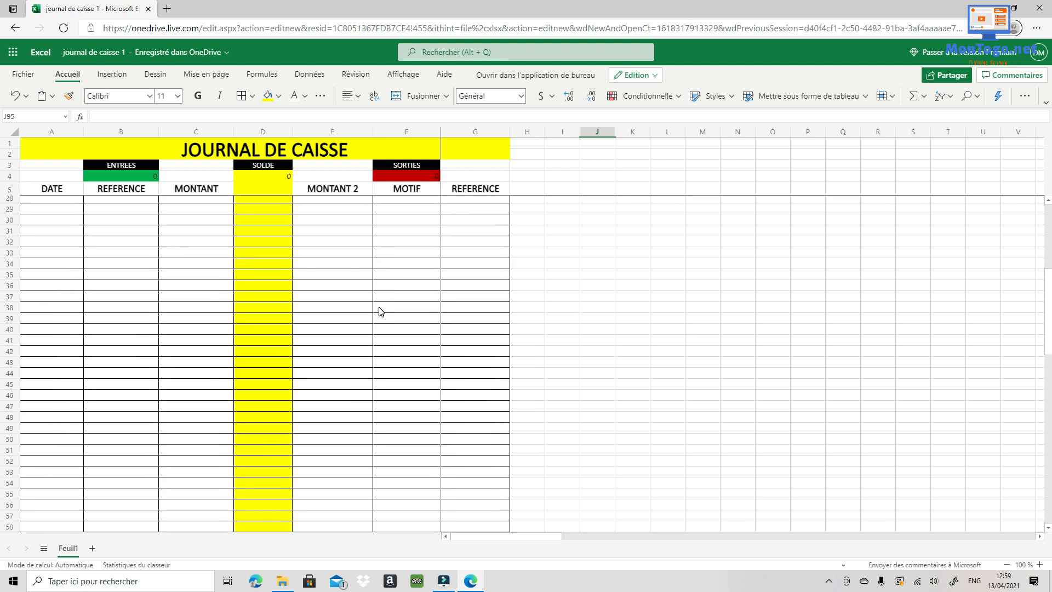
{"action": "scroll", "coordinate": [382, 308], "scroll_direction": "up", "scroll_amount": 4}
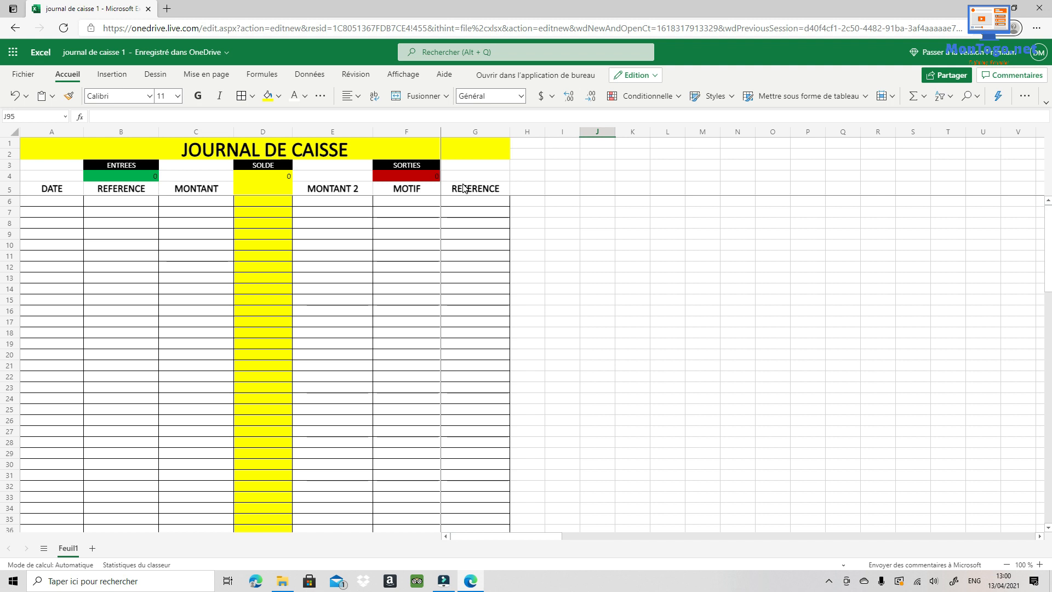
{"action": "scroll", "coordinate": [382, 265], "scroll_direction": "down", "scroll_amount": 5}
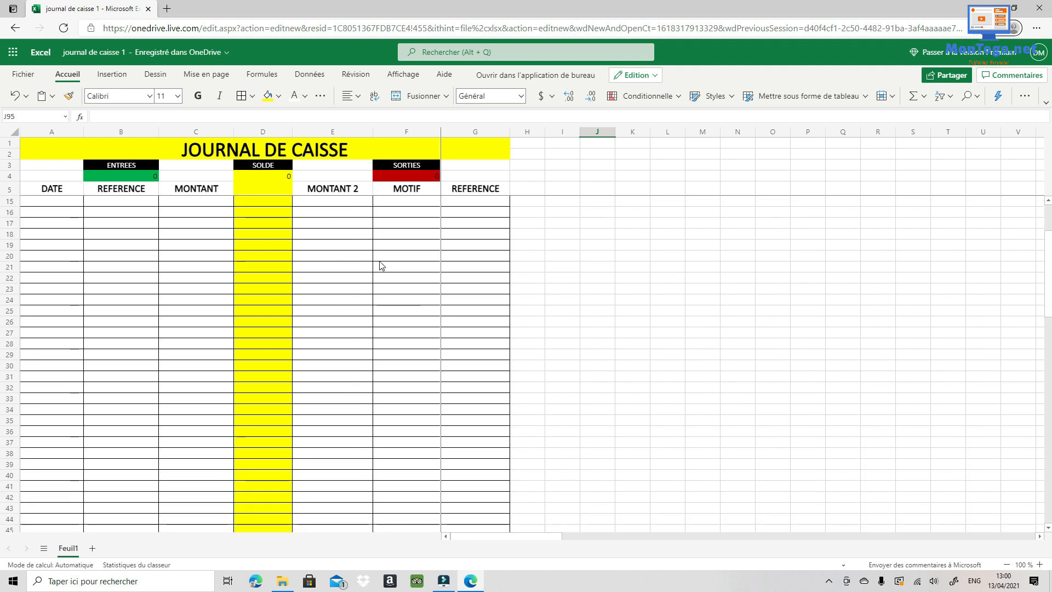
{"action": "scroll", "coordinate": [382, 266], "scroll_direction": "up", "scroll_amount": 5}
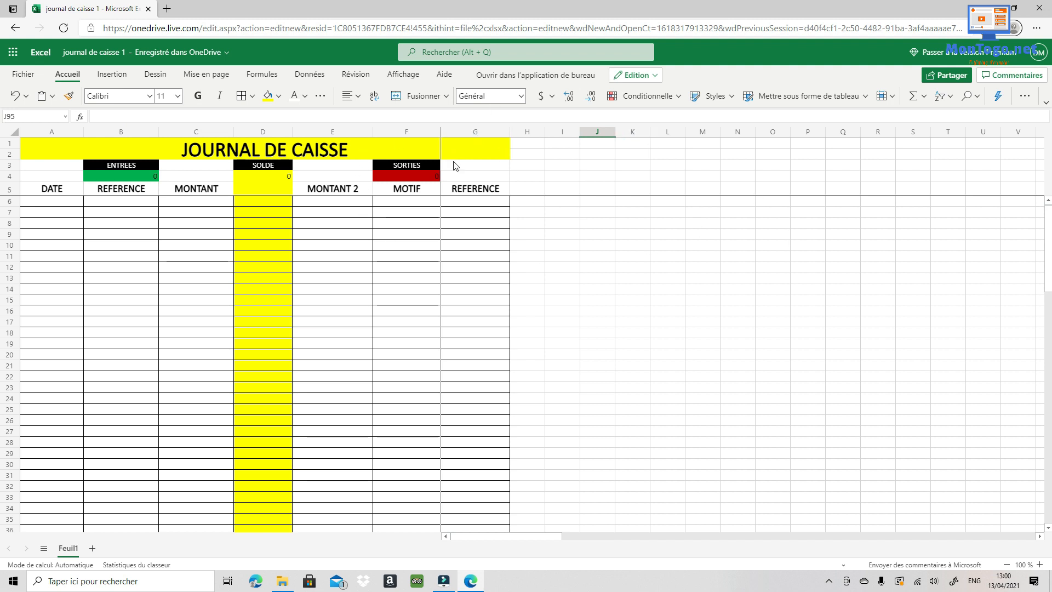
- Set the row 3 headers ENTREES, SOLDE and SORTIES to font size 14
{"action": "left_click_drag", "start_coordinate": [471, 168], "coordinate": [38, 163]}
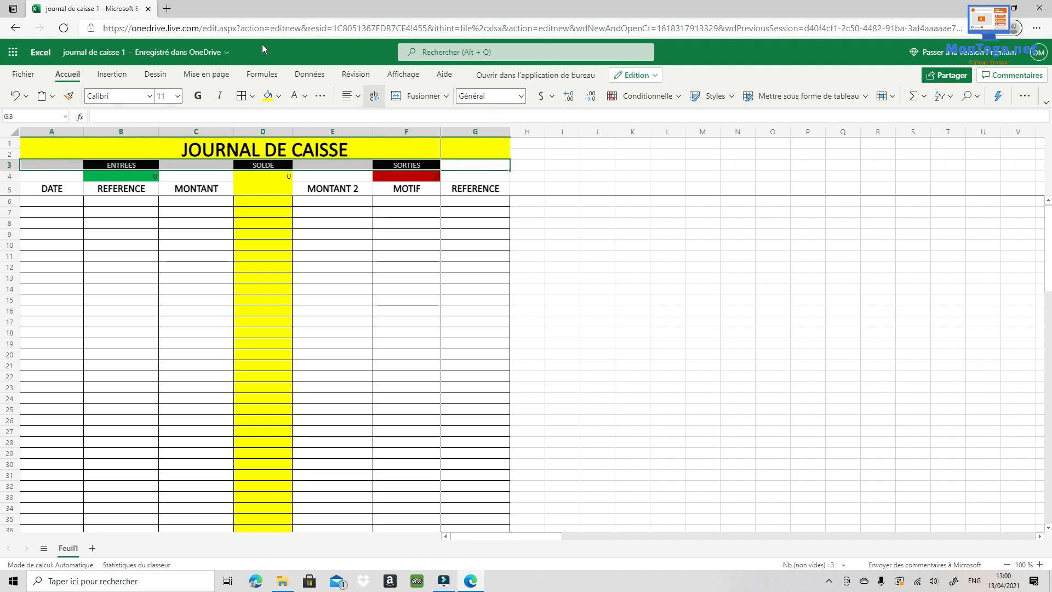
{"action": "left_click", "coordinate": [178, 98]}
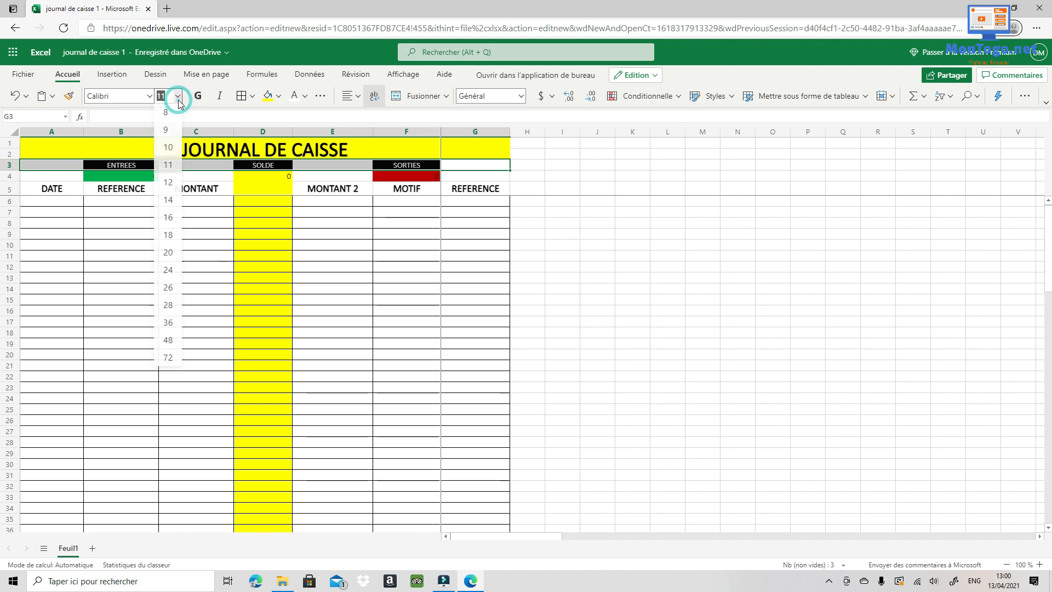
{"action": "left_click", "coordinate": [169, 201]}
{"action": "left_click", "coordinate": [808, 248]}
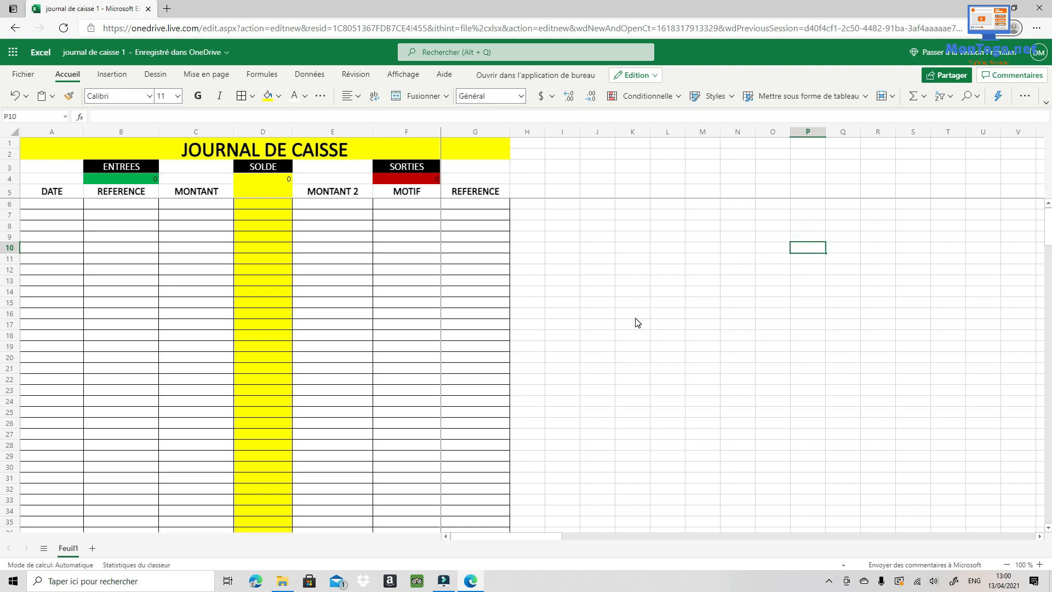
- Center the row 4 totals both vertically and horizontally
{"action": "left_click", "coordinate": [613, 179]}
{"action": "left_click_drag", "start_coordinate": [499, 178], "coordinate": [22, 181]}
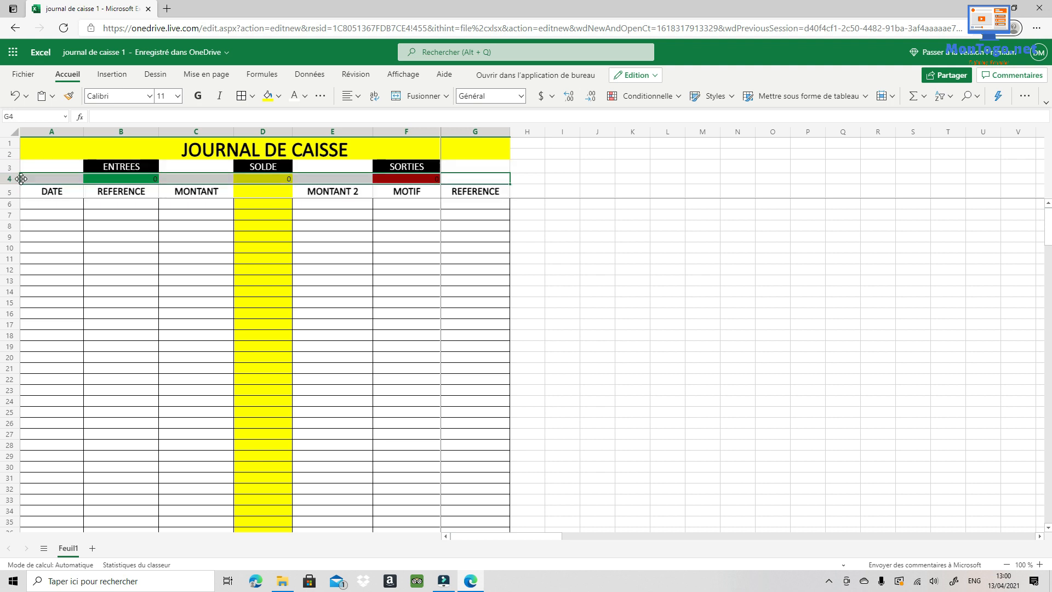
{"action": "left_click", "coordinate": [354, 97]}
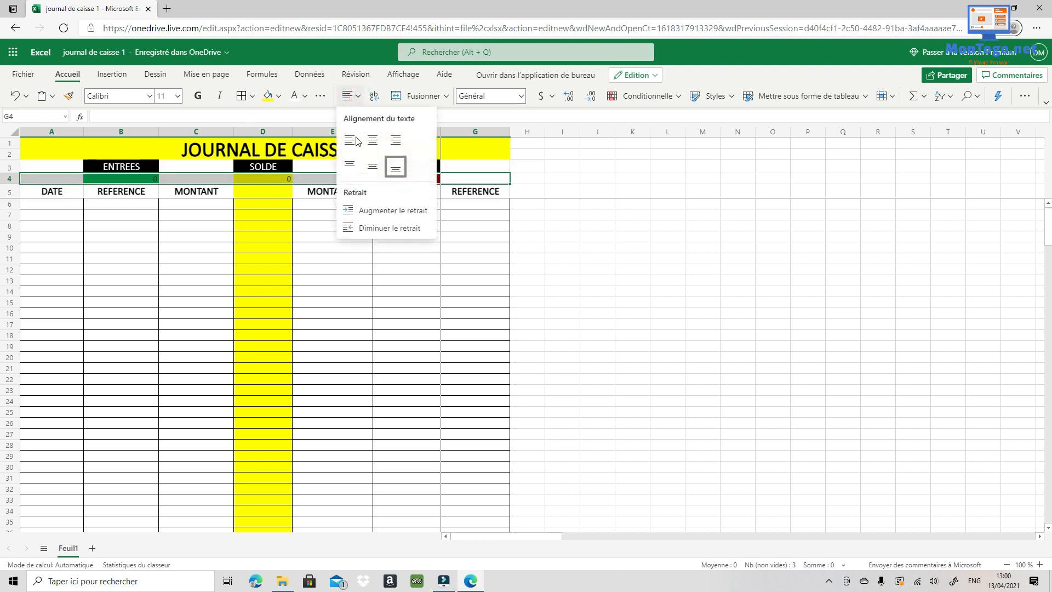
{"action": "left_click", "coordinate": [374, 166]}
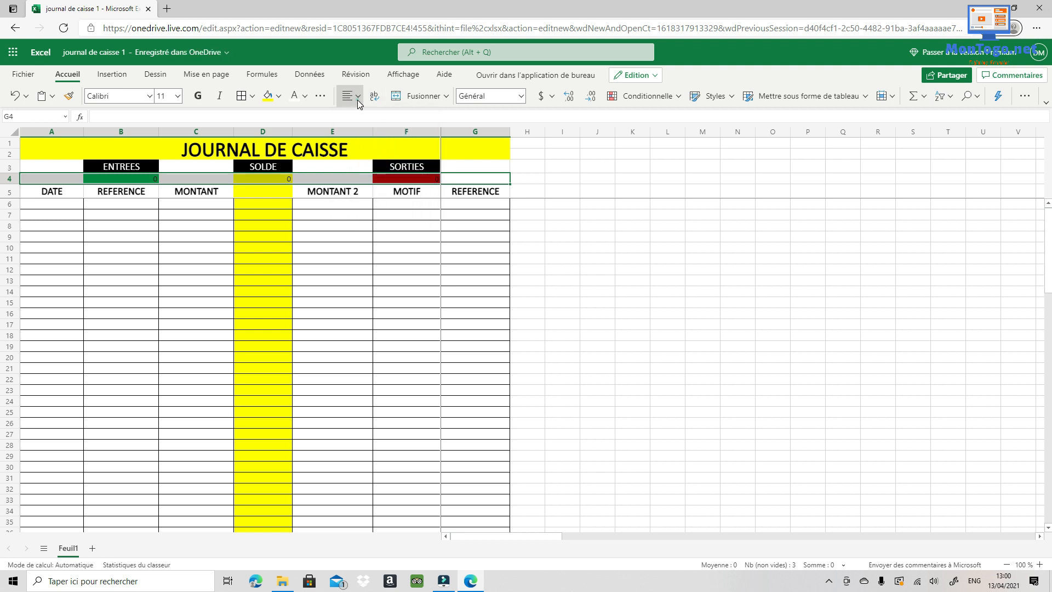
{"action": "left_click", "coordinate": [357, 100]}
{"action": "left_click", "coordinate": [373, 140]}
{"action": "left_click", "coordinate": [690, 227]}
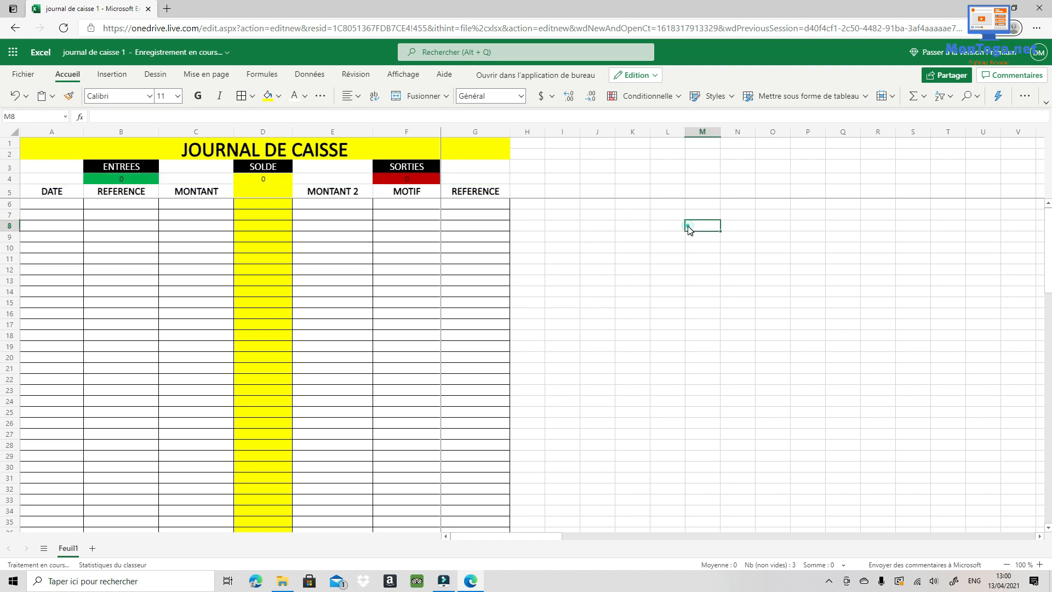
{"action": "left_click", "coordinate": [660, 336]}
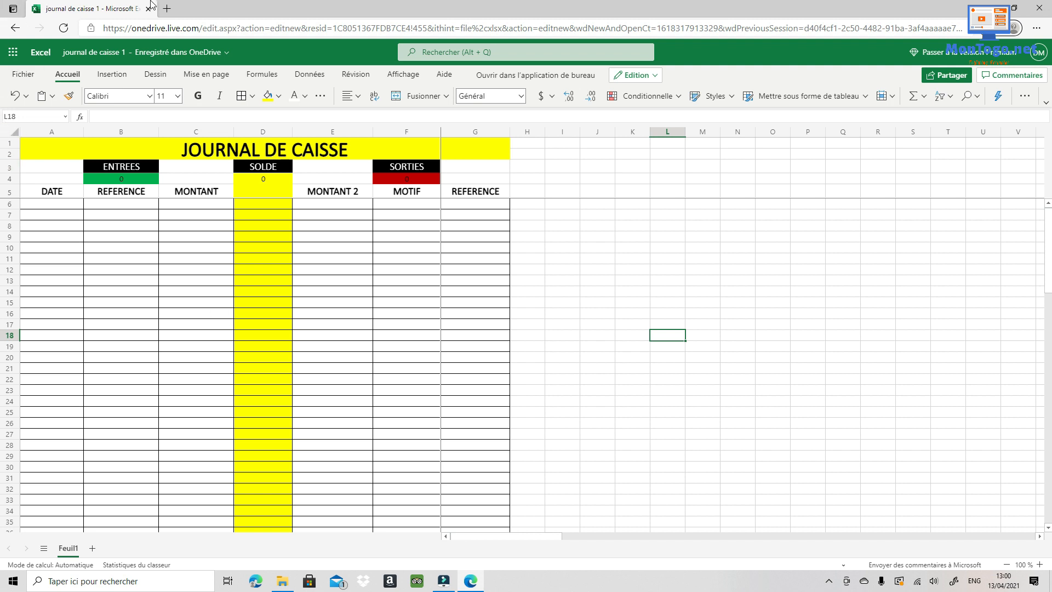
- Enter row 6 as 12/4/2021, Retrait BTCI, 500000 in MONTANT
{"action": "left_click", "coordinate": [49, 204]}
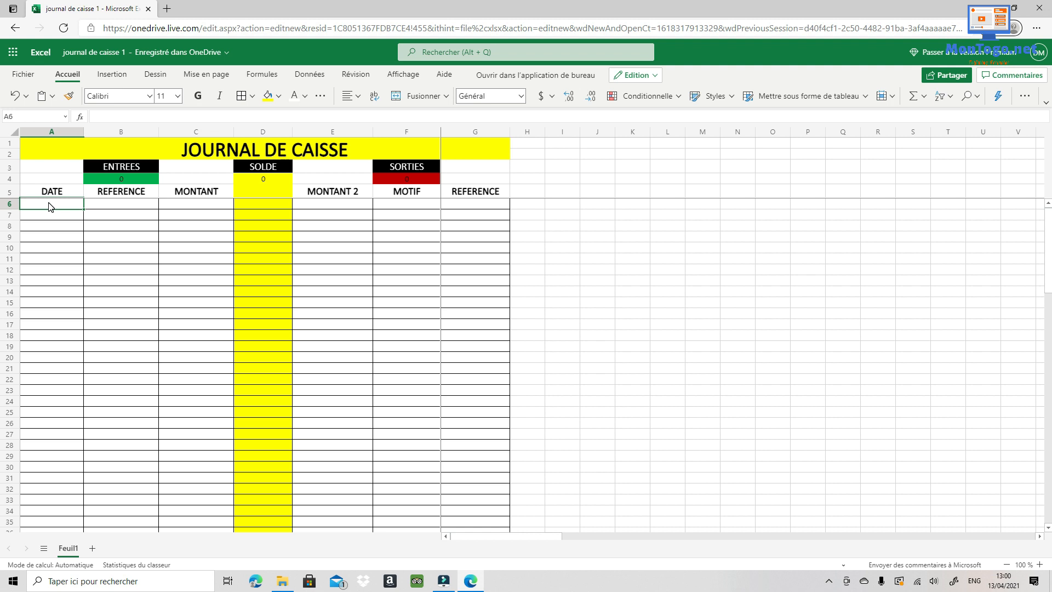
{"action": "type", "text": "12/04/2021"}
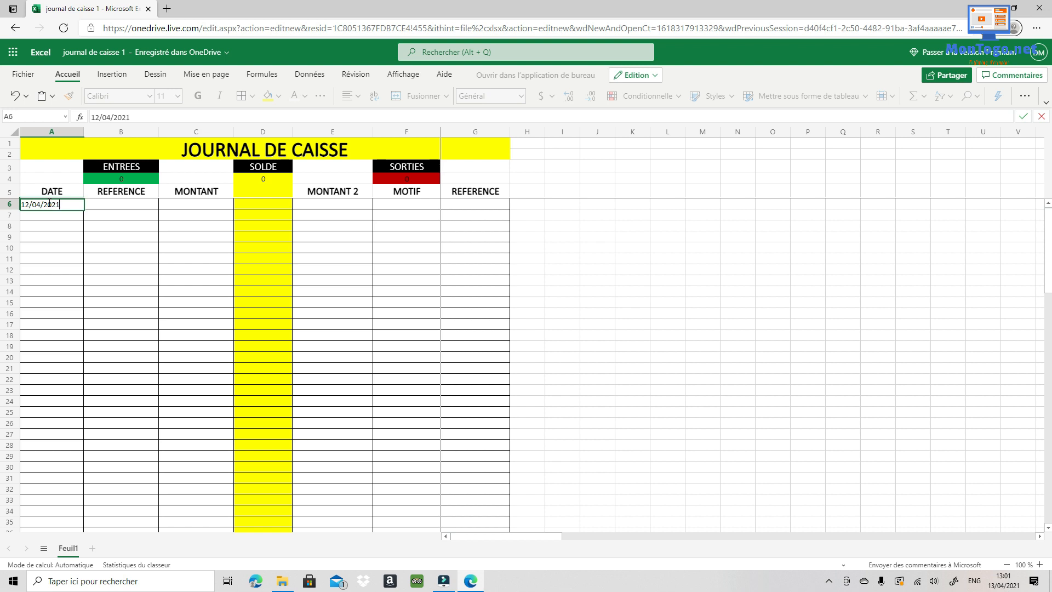
{"action": "key", "text": "Tab"}
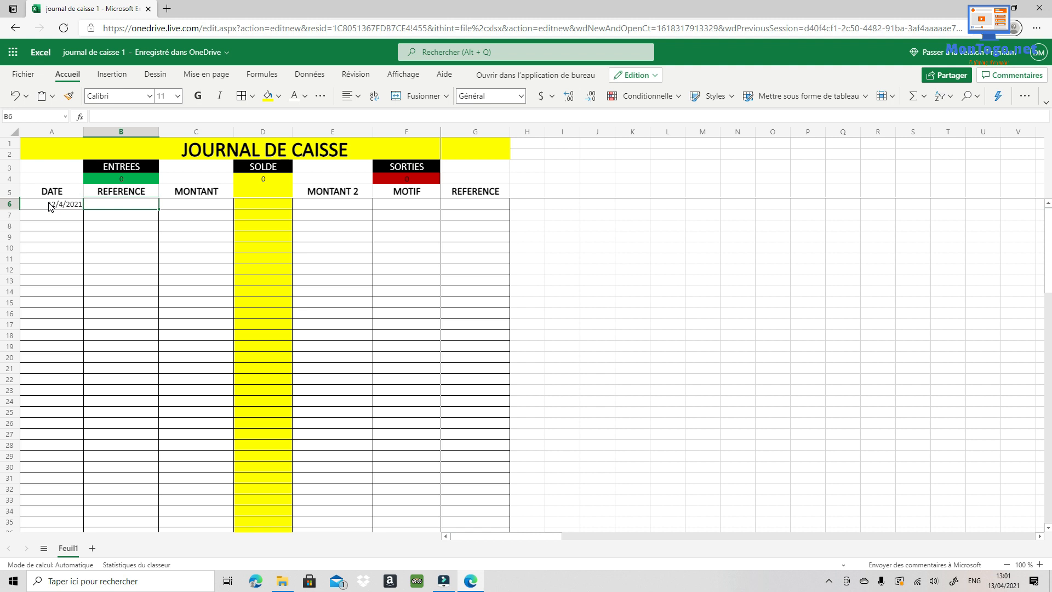
{"action": "type", "text": "Re"}
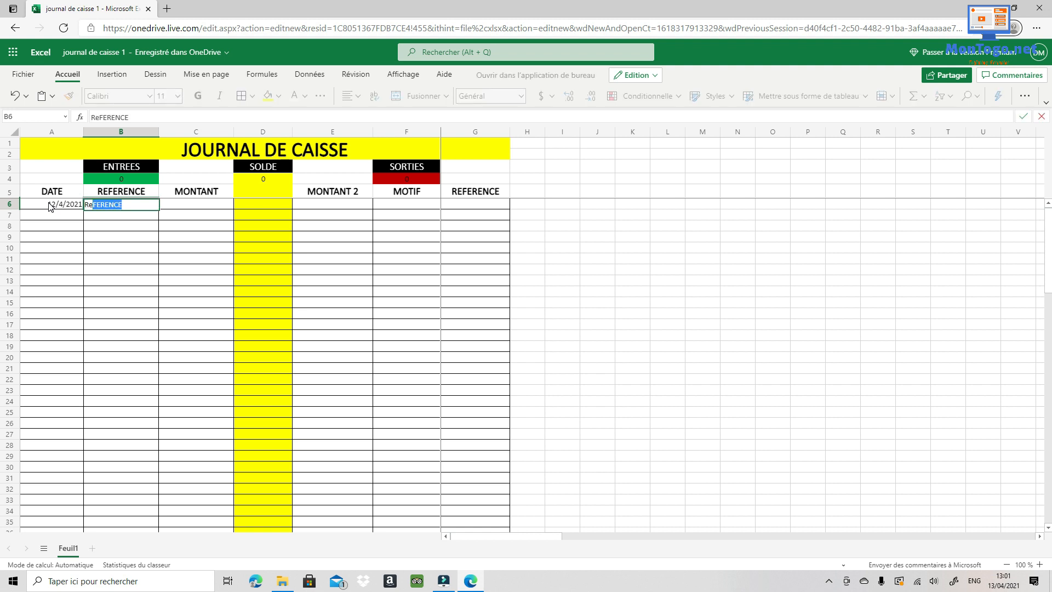
{"action": "type", "text": "trait BTCI"}
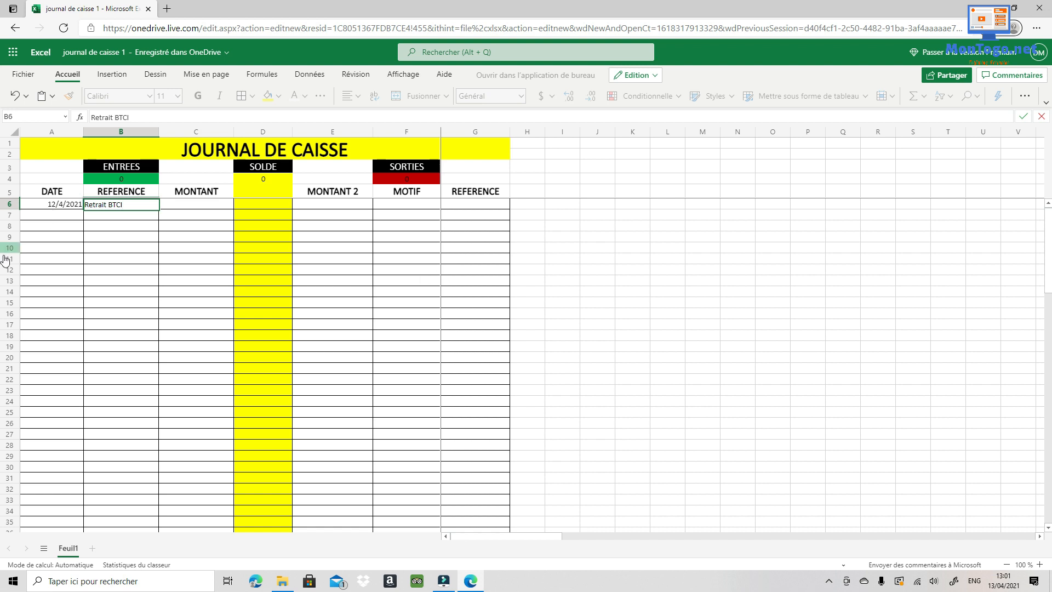
{"action": "left_click", "coordinate": [207, 211]}
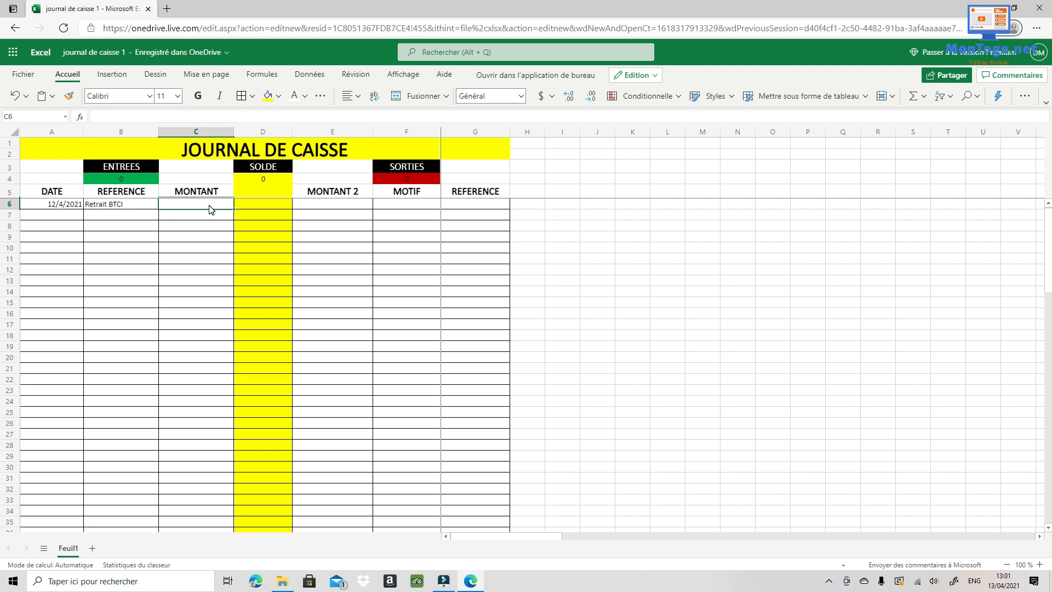
{"action": "type", "text": "5"}
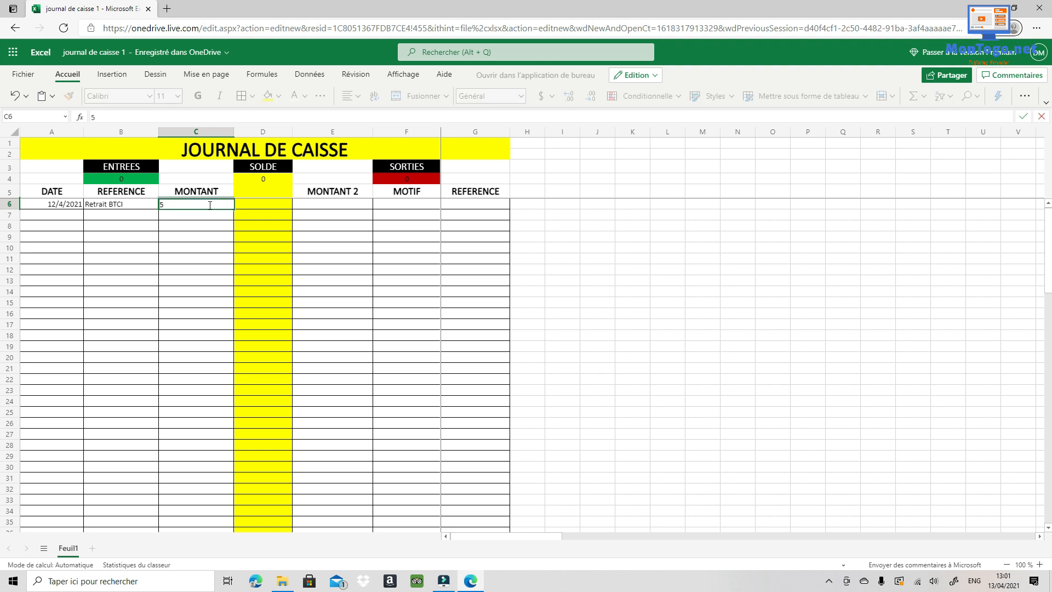
{"action": "type", "text": "00000"}
{"action": "key", "text": "Tab"}
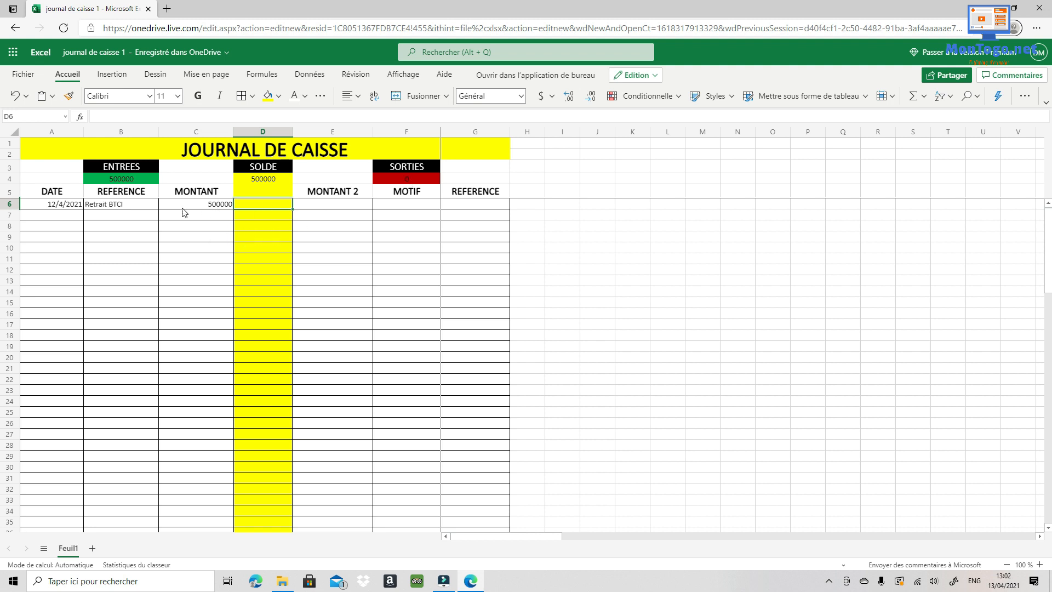
{"action": "left_click", "coordinate": [45, 217]}
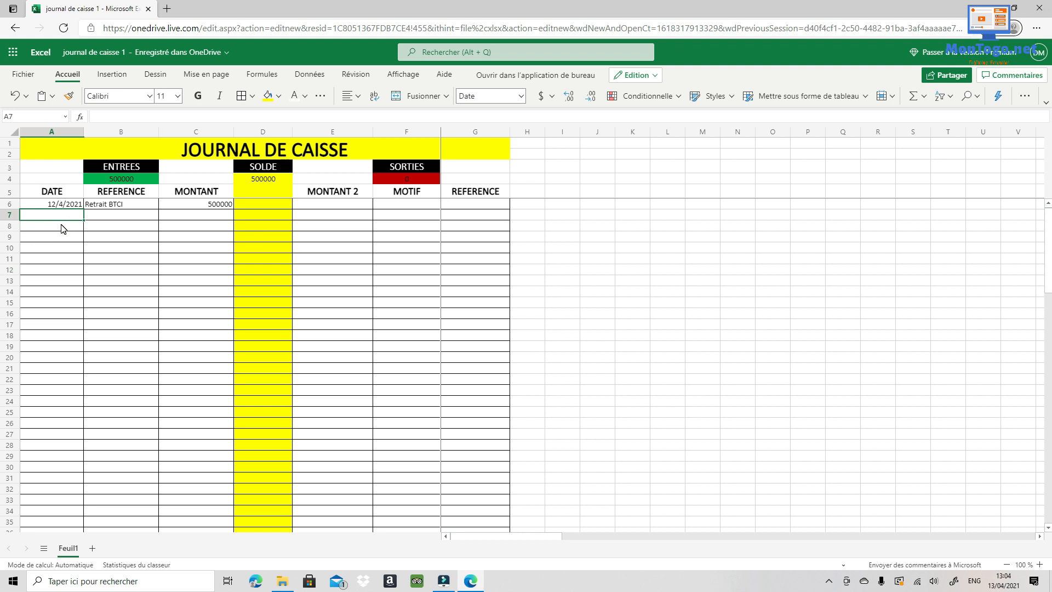
- Enter row 7: 12/04/2021, 10000 in MONTANT 2, Facture CEET, reference Mois de Janvier
{"action": "type", "text": "12"}
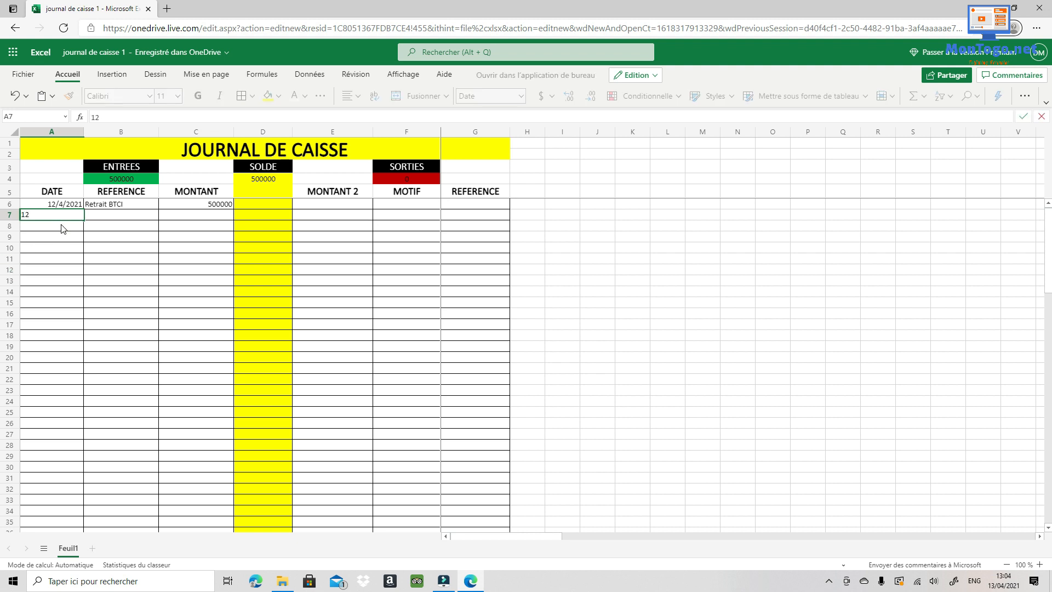
{"action": "type", "text": "/04/2021"}
{"action": "key", "text": "Tab"}
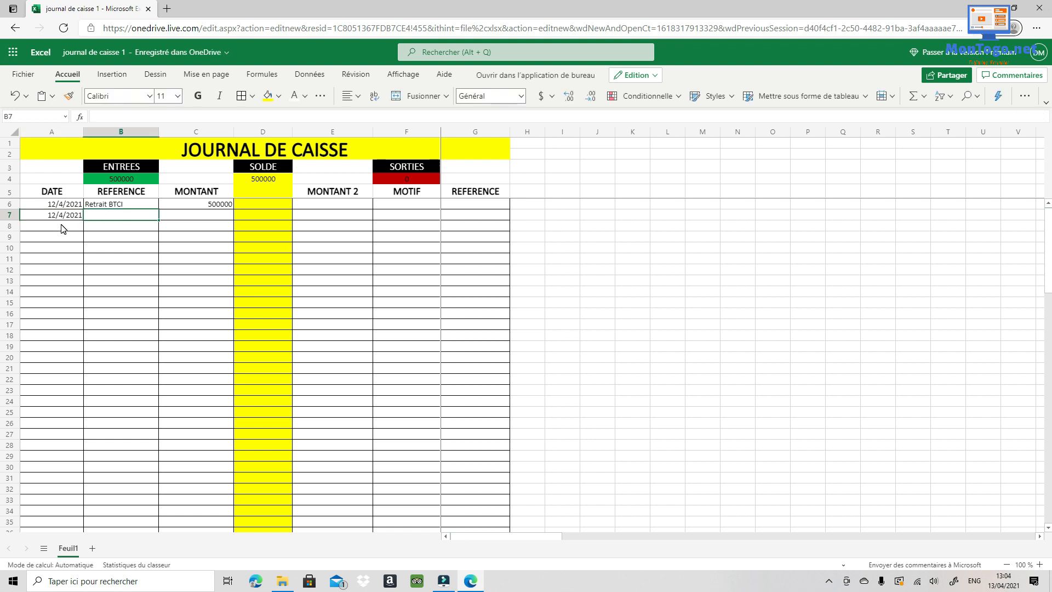
{"action": "key", "text": "Tab"}
{"action": "key", "text": "Tab"}
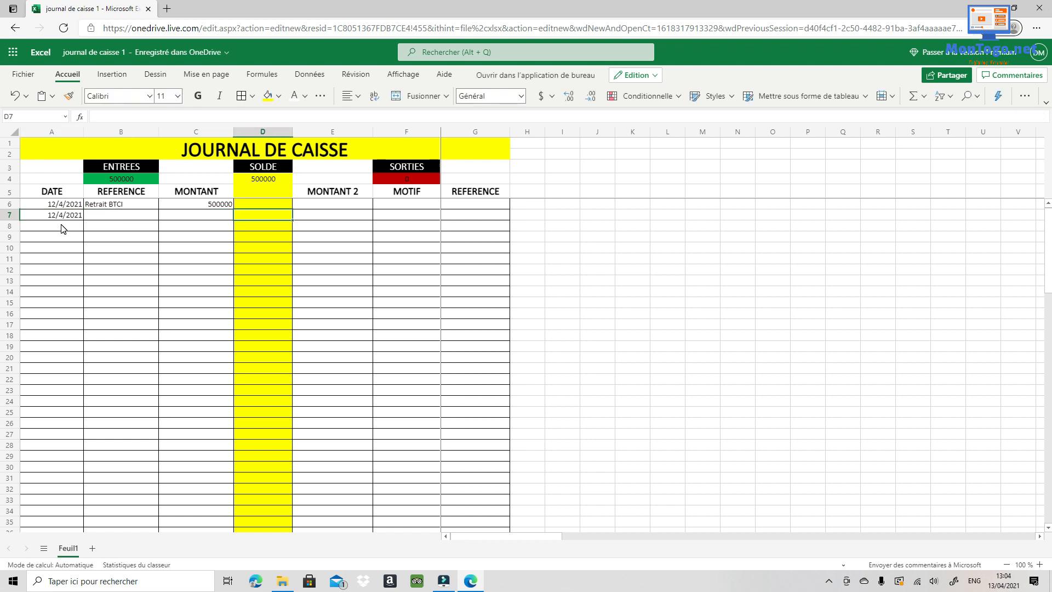
{"action": "key", "text": "Tab"}
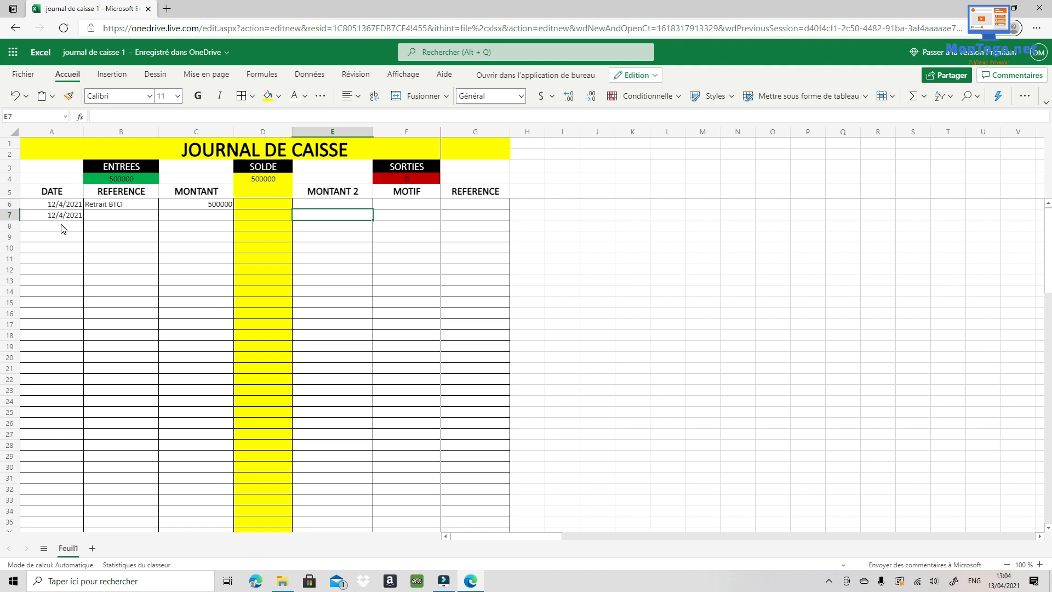
{"action": "type", "text": "1"}
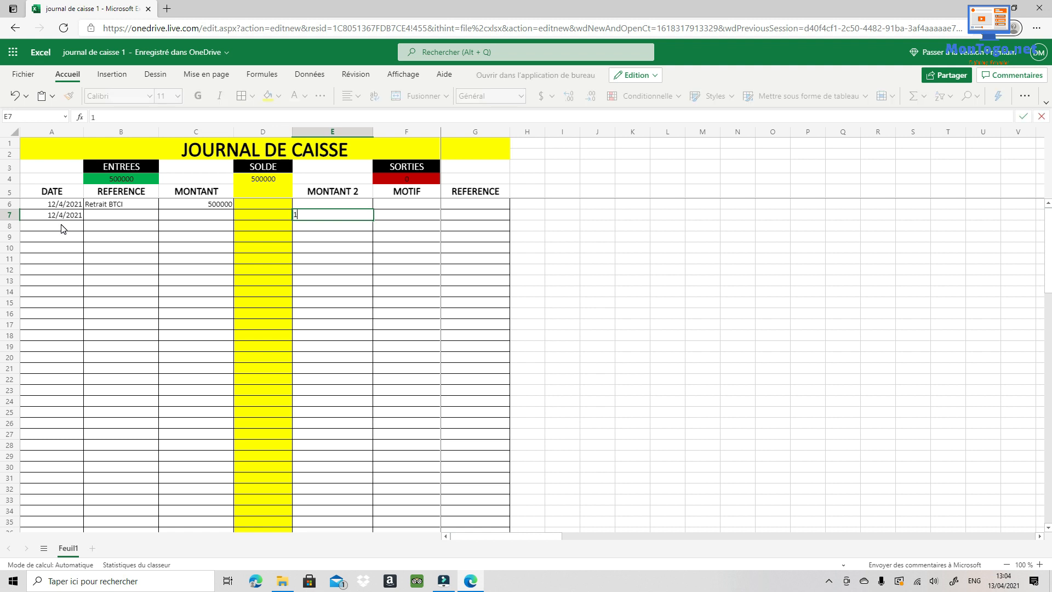
{"action": "type", "text": "0000"}
{"action": "key", "text": "Tab"}
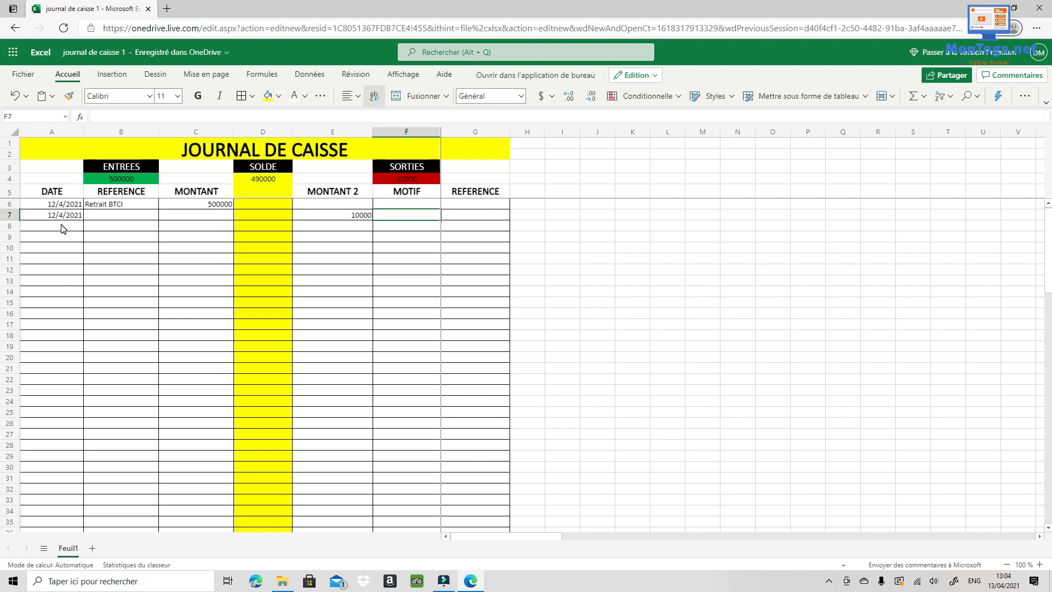
{"action": "type", "text": "Facture"}
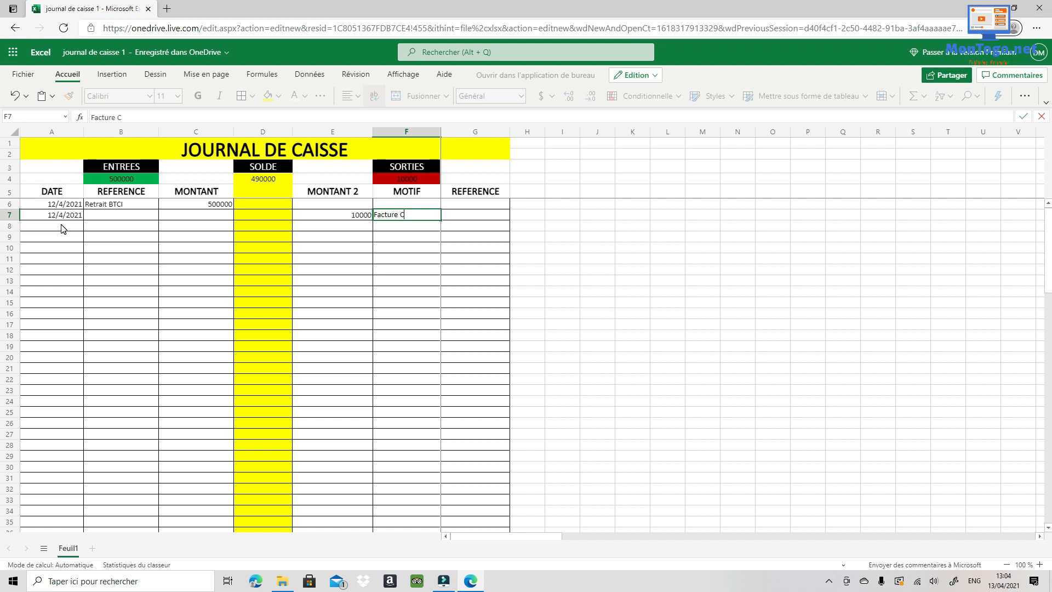
{"action": "type", "text": " CEET"}
{"action": "key", "text": "Tab"}
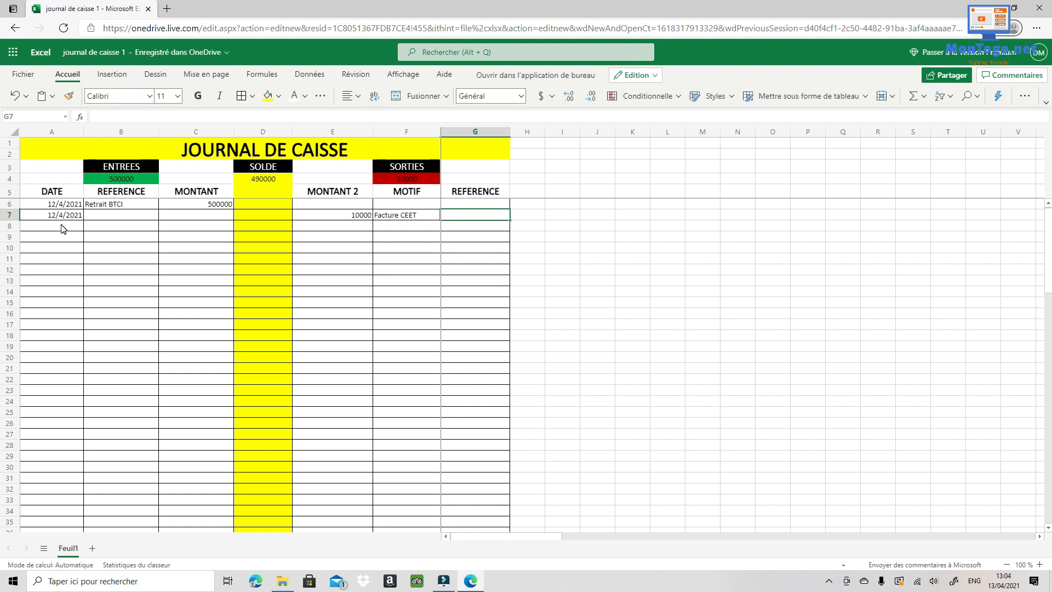
{"action": "type", "text": "Mois"}
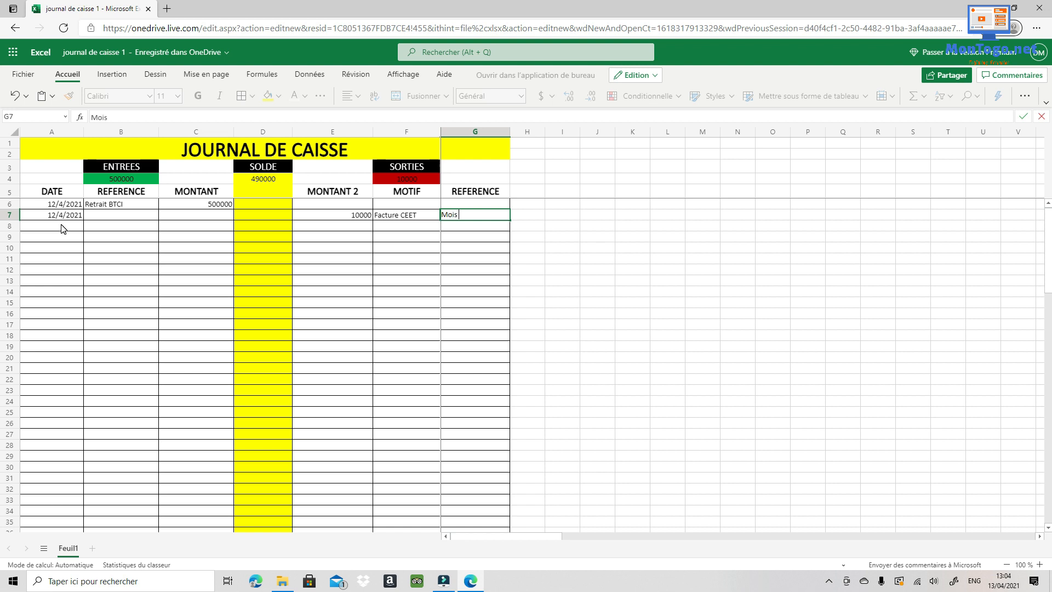
{"action": "type", "text": " de Janvier"}
{"action": "scroll", "coordinate": [296, 246], "scroll_direction": "down", "scroll_amount": 5}
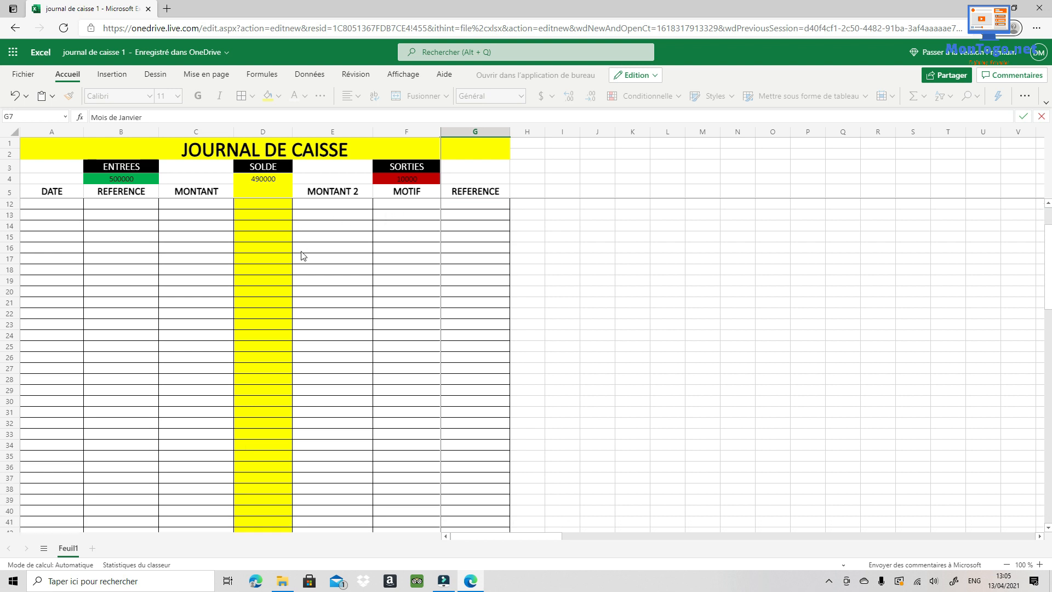
{"action": "scroll", "coordinate": [300, 265], "scroll_direction": "up", "scroll_amount": 5}
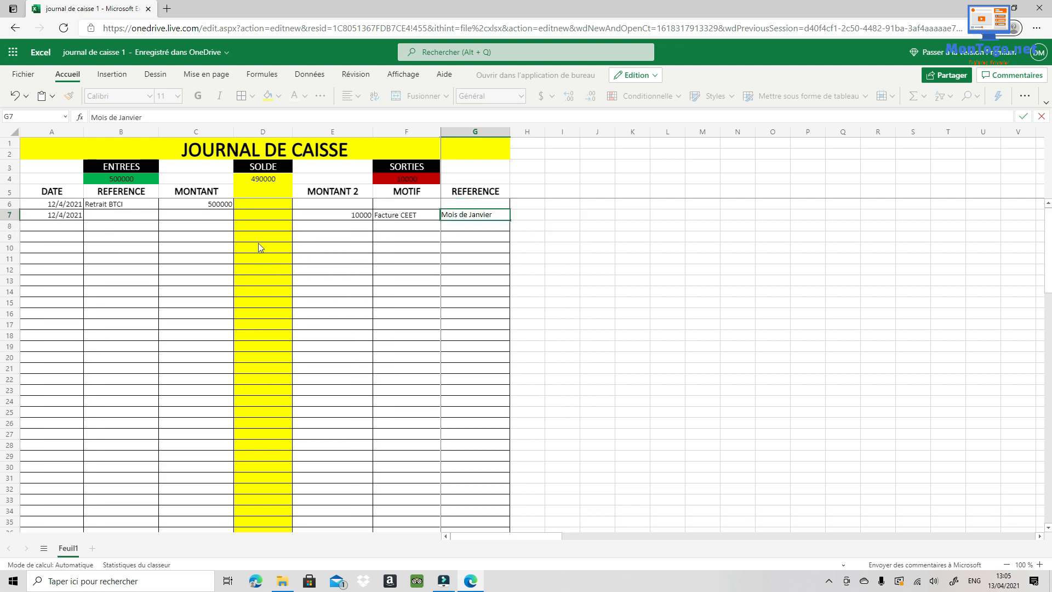
- Enter row 8 as 13/04/2021, Retrait UTB, 200000 in MONTANT
{"action": "left_click", "coordinate": [64, 229]}
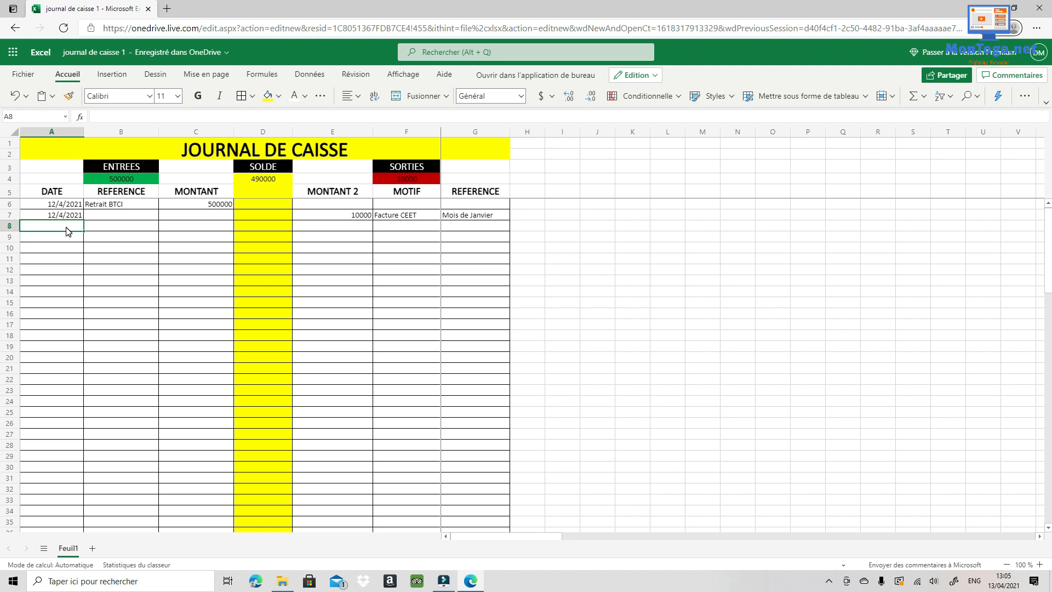
{"action": "type", "text": "13"}
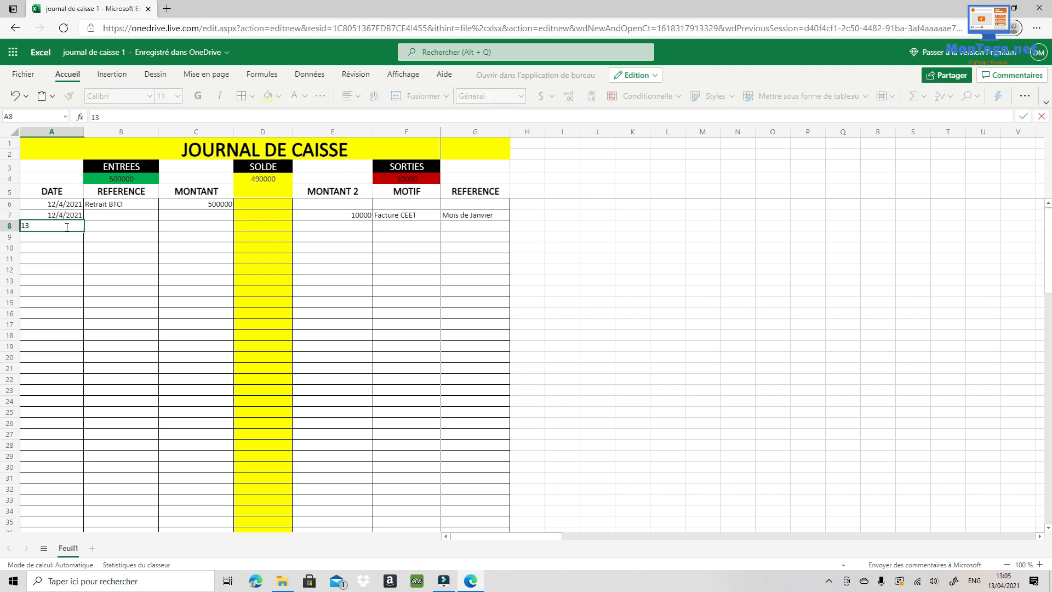
{"action": "type", "text": "/04/201"}
{"action": "key", "text": "BackSpace"}
{"action": "type", "text": "21"}
{"action": "left_click", "coordinate": [111, 227]}
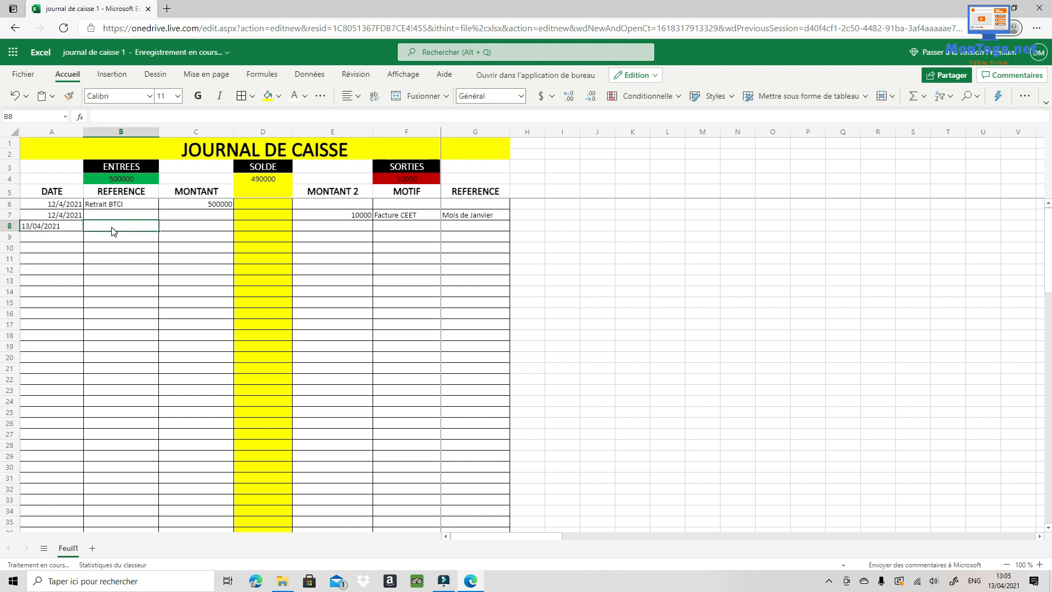
{"action": "type", "text": "R"}
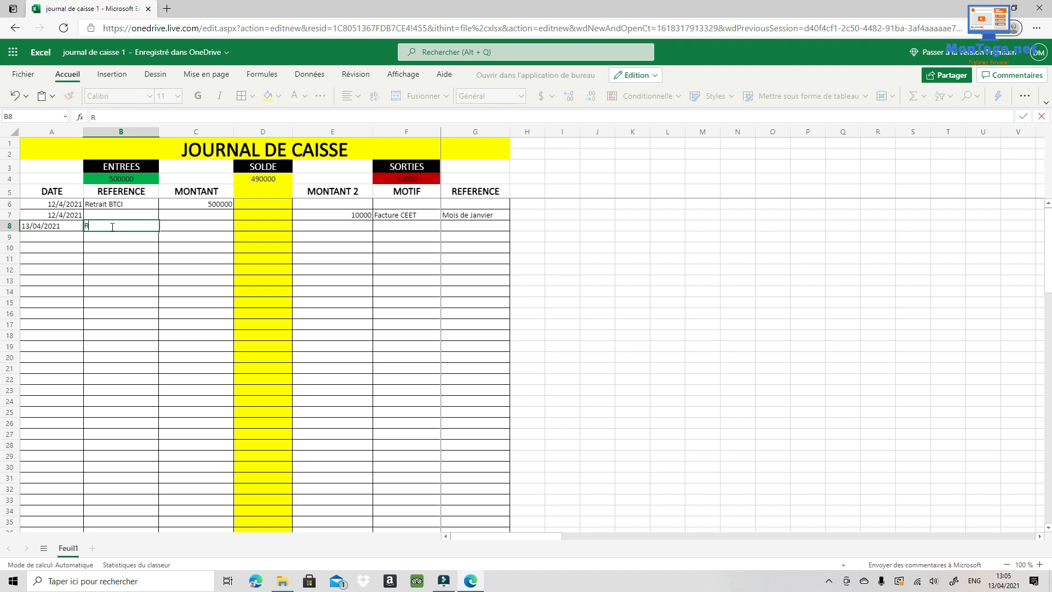
{"action": "type", "text": "etrai"}
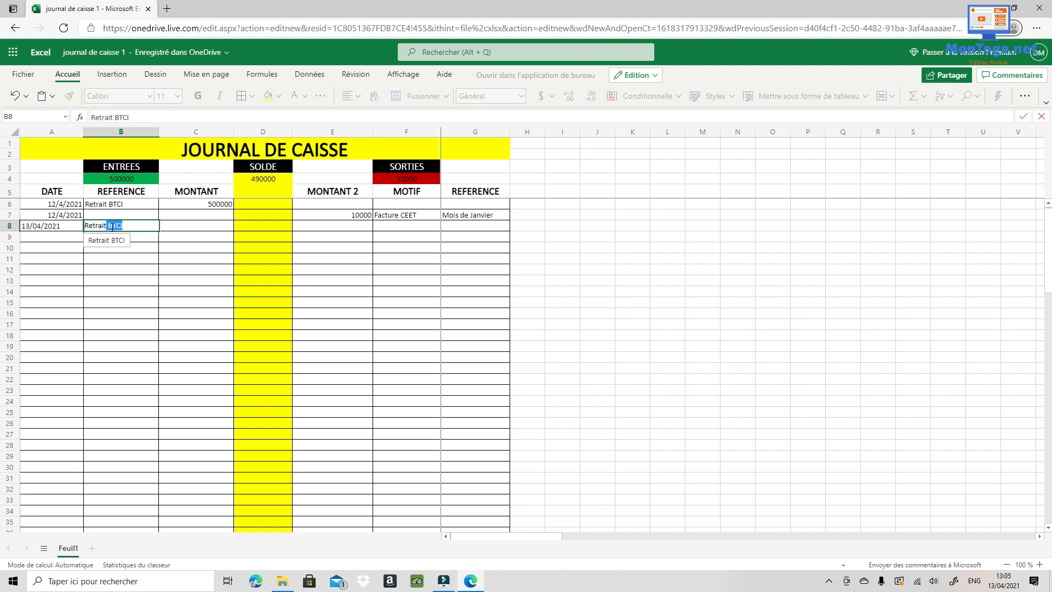
{"action": "type", "text": "t"}
{"action": "key", "text": "BackSpace"}
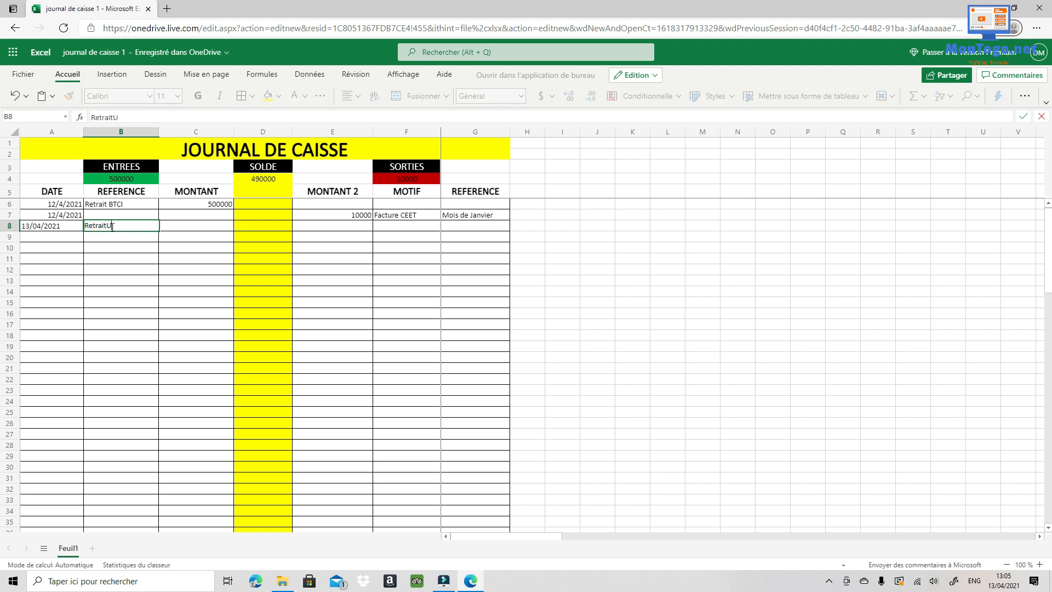
{"action": "type", "text": "UTB"}
{"action": "left_click", "coordinate": [107, 230]}
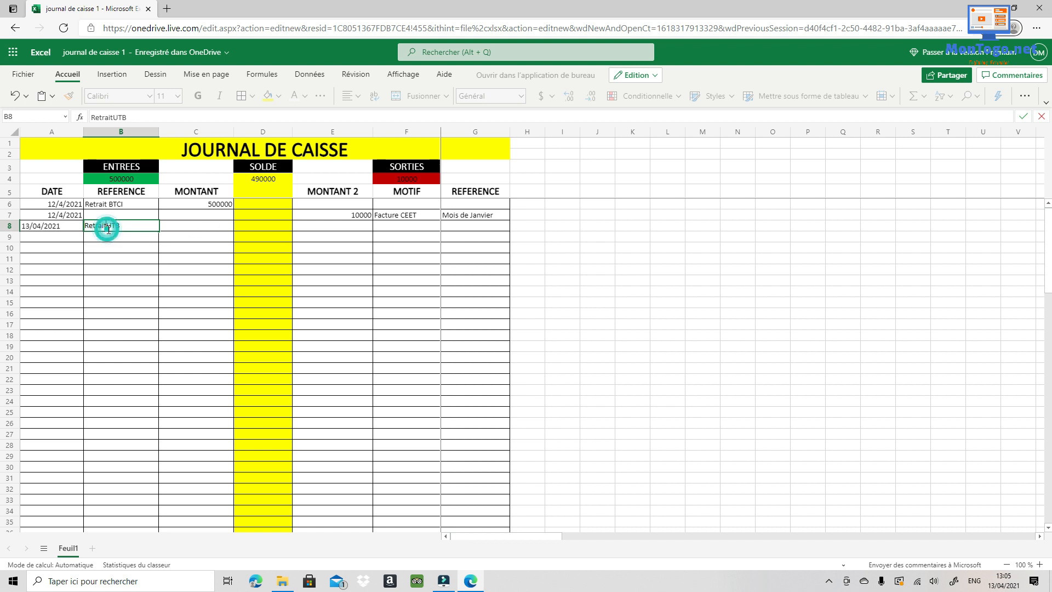
{"action": "left_click", "coordinate": [224, 226]}
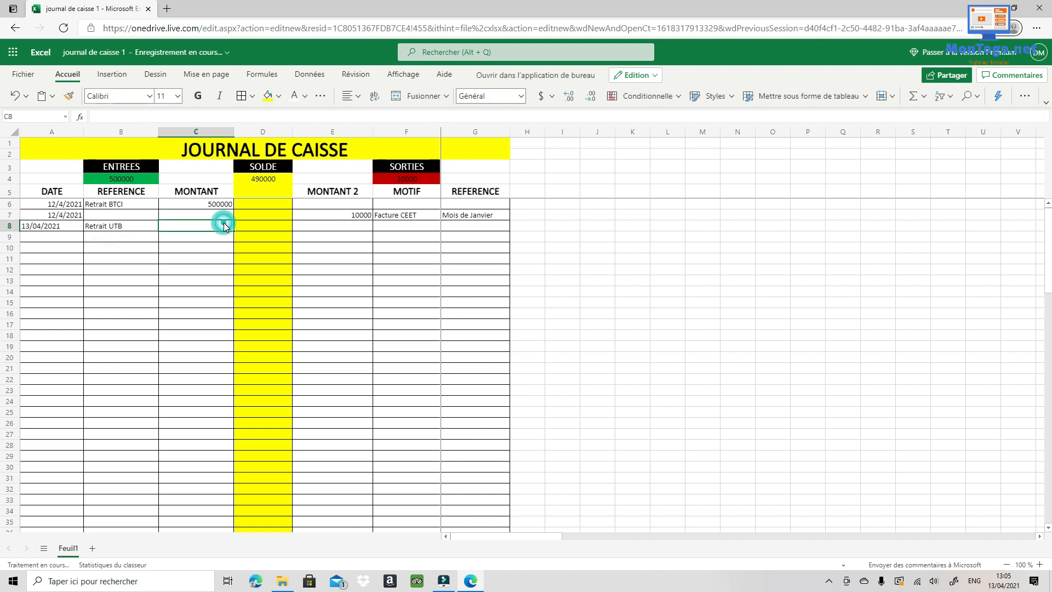
{"action": "type", "text": "2"}
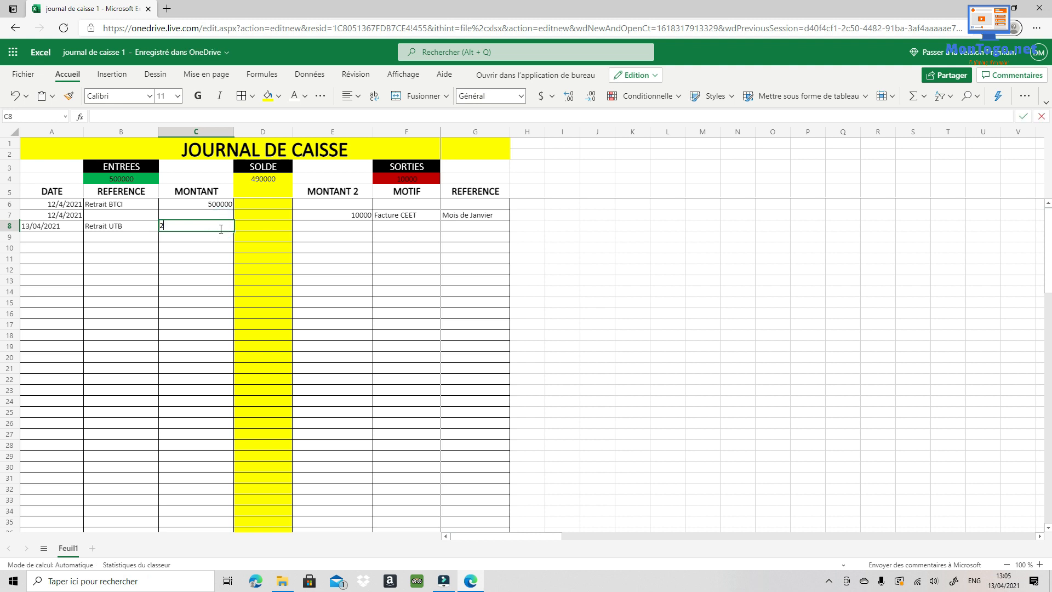
{"action": "type", "text": "00"}
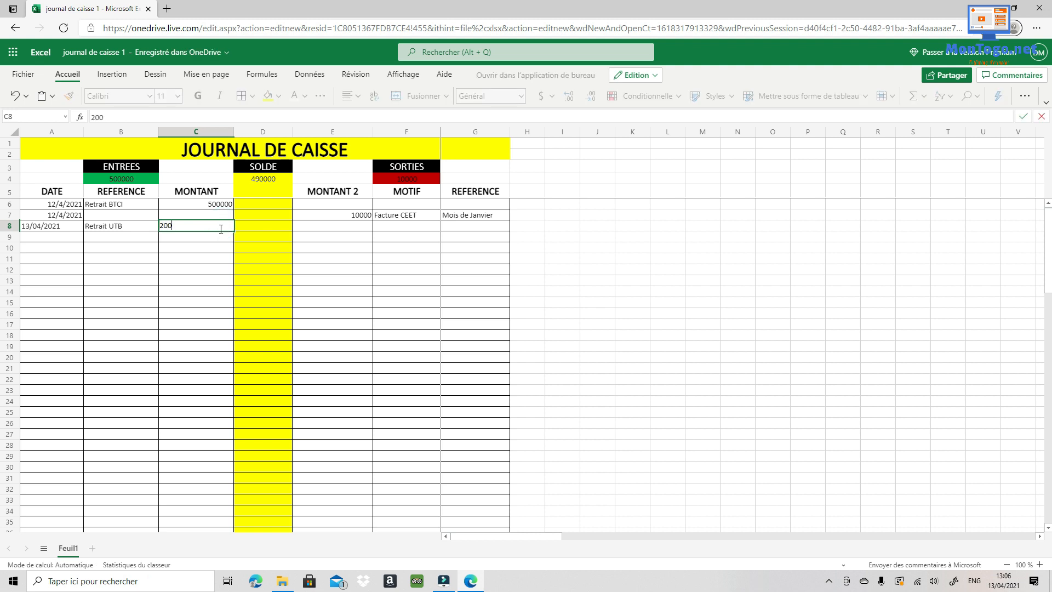
{"action": "type", "text": "000"}
{"action": "key", "text": "Tab"}
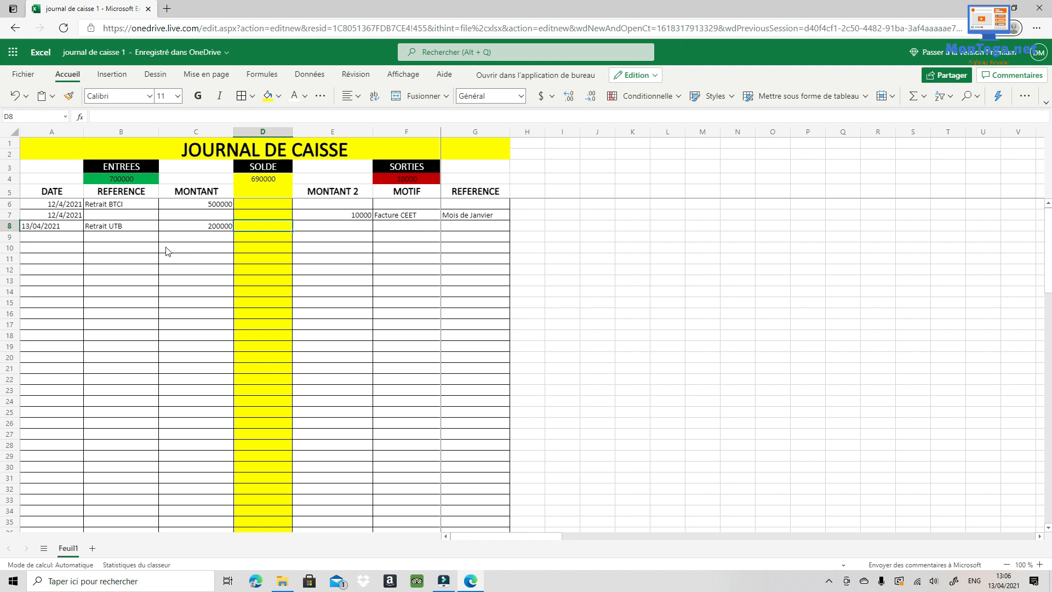
- Enter row 9: 13/04/2021, 25000 in MONTANT 2, Facture internet, reference Mois de Mars
{"action": "left_click", "coordinate": [34, 242]}
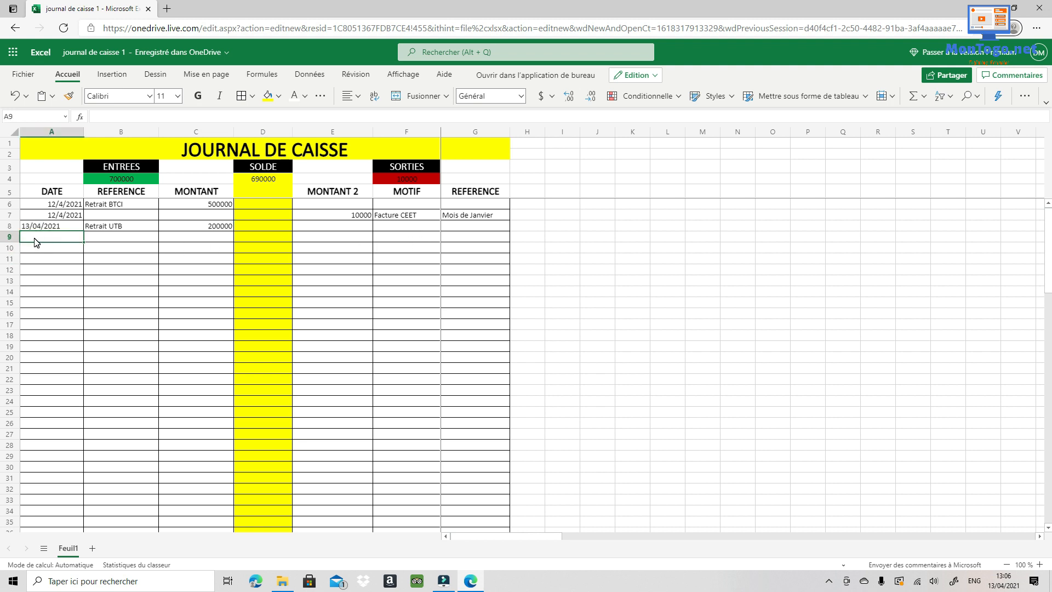
{"action": "type", "text": "13"}
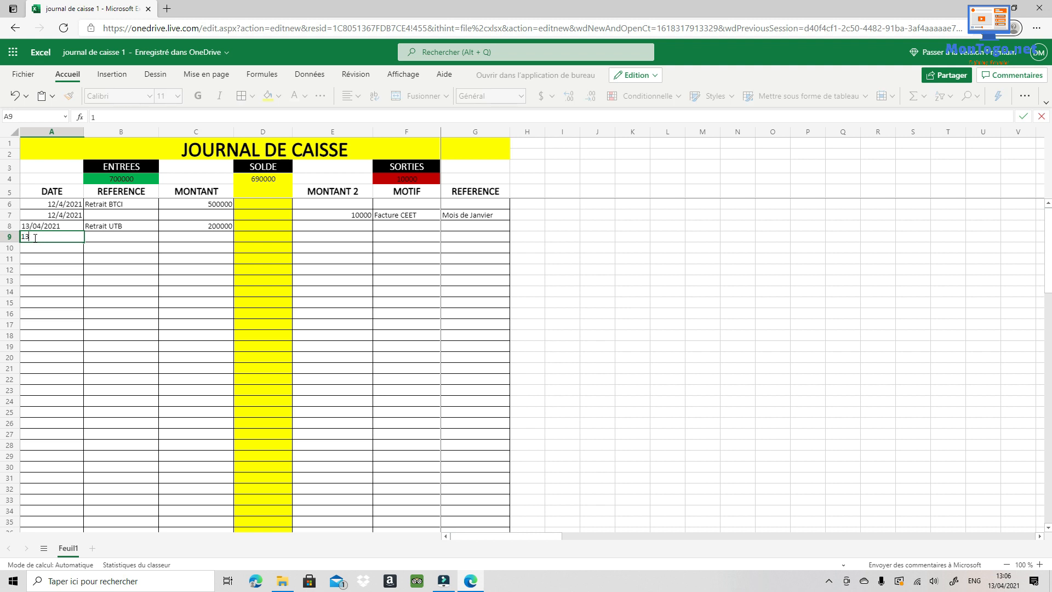
{"action": "type", "text": "/04/2021"}
{"action": "key", "text": "Tab"}
{"action": "key", "text": "Tab"}
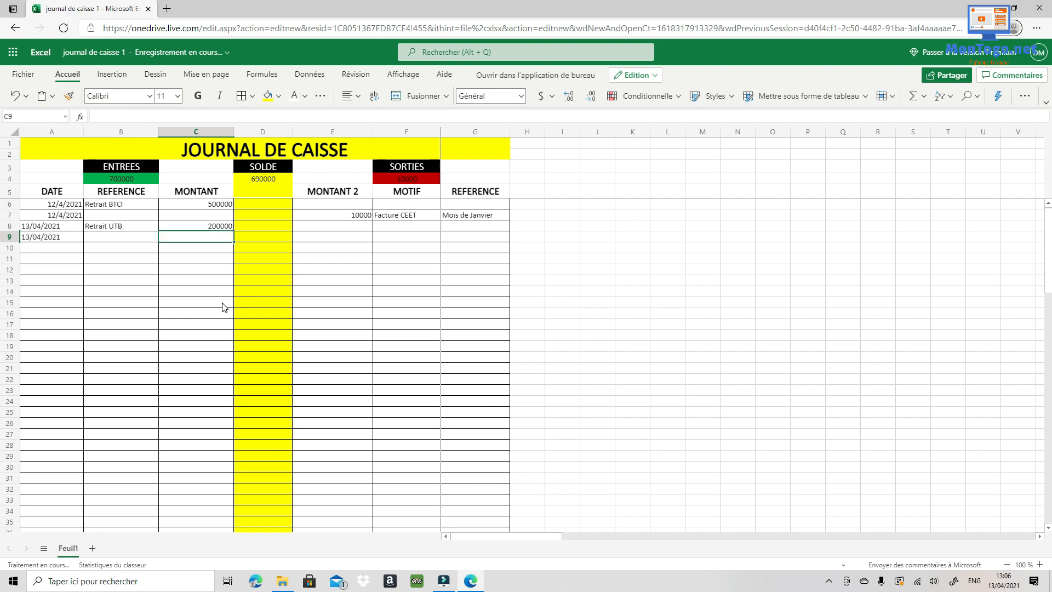
{"action": "key", "text": "Tab"}
{"action": "key", "text": "Tab"}
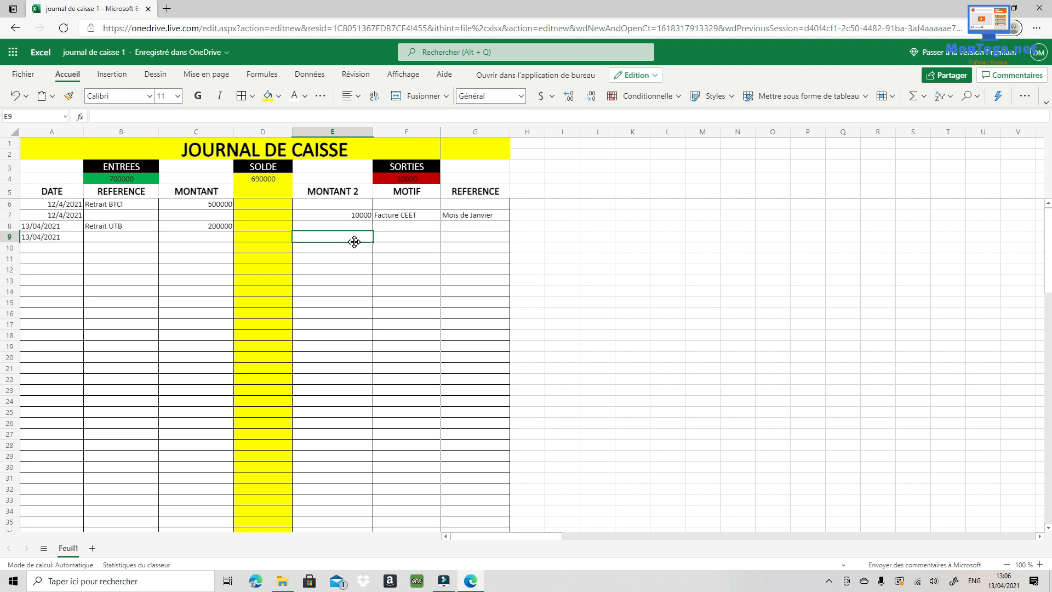
{"action": "type", "text": "25"}
{"action": "type", "text": "000"}
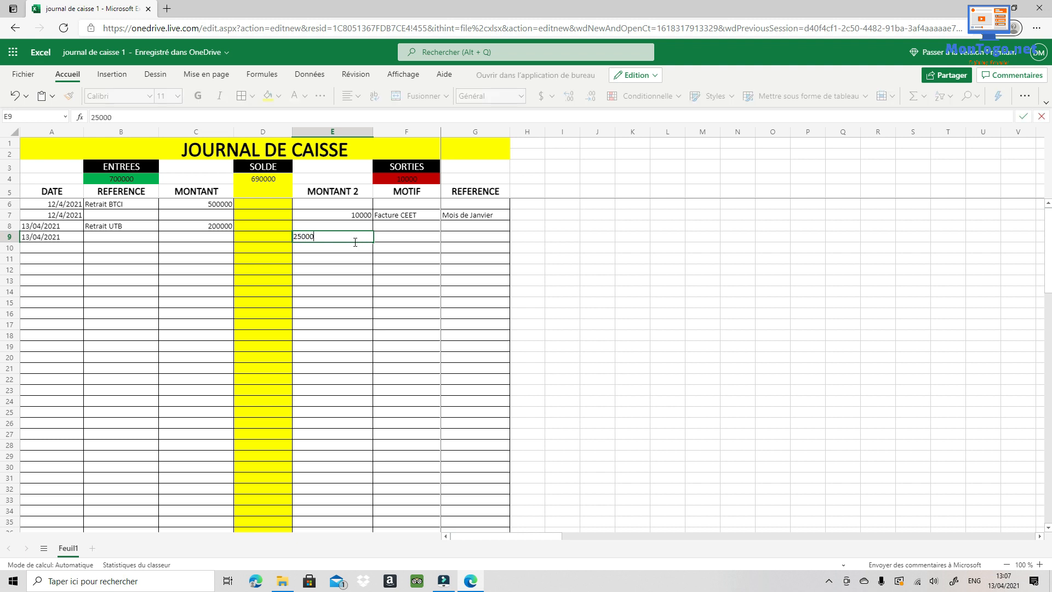
{"action": "key", "text": "Tab"}
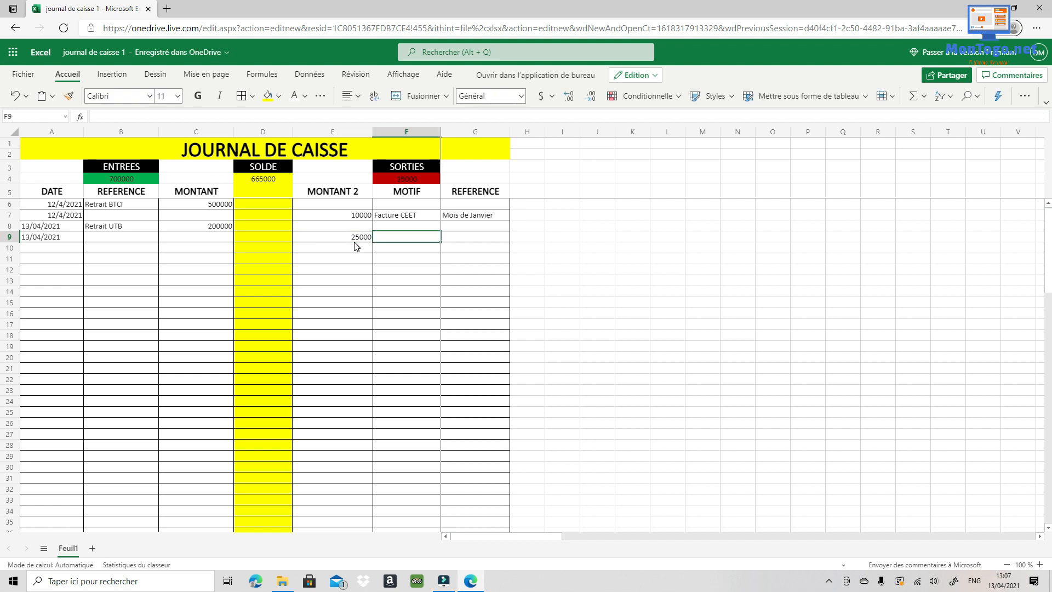
{"action": "type", "text": "Fac"}
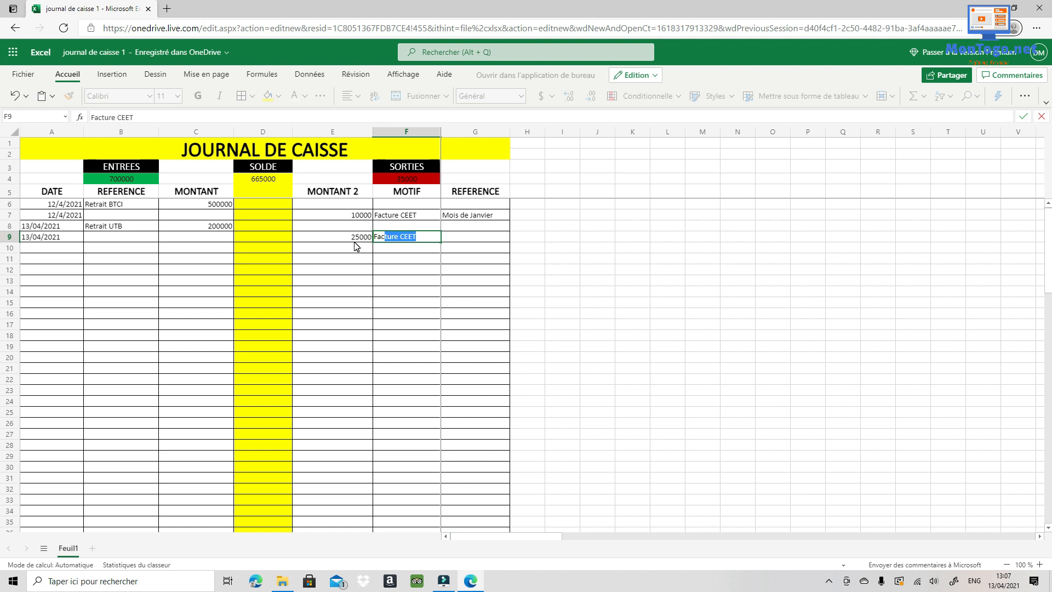
{"action": "type", "text": "ture internet"}
{"action": "key", "text": "Tab"}
{"action": "type", "text": "Mois de Mars"}
{"action": "key", "text": "Return"}
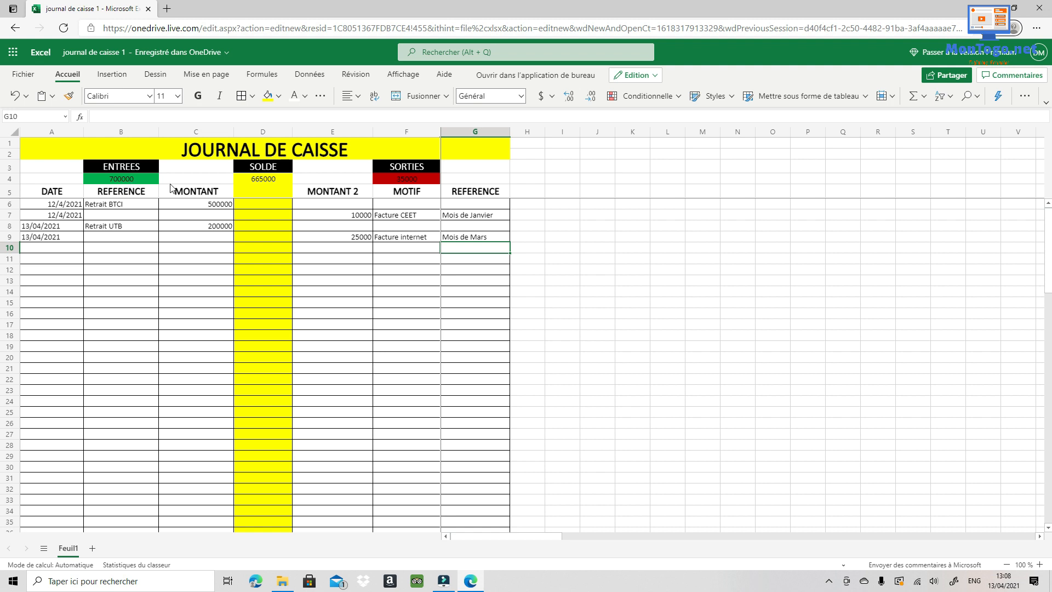
{"action": "scroll", "coordinate": [410, 291], "scroll_direction": "down", "scroll_amount": 2}
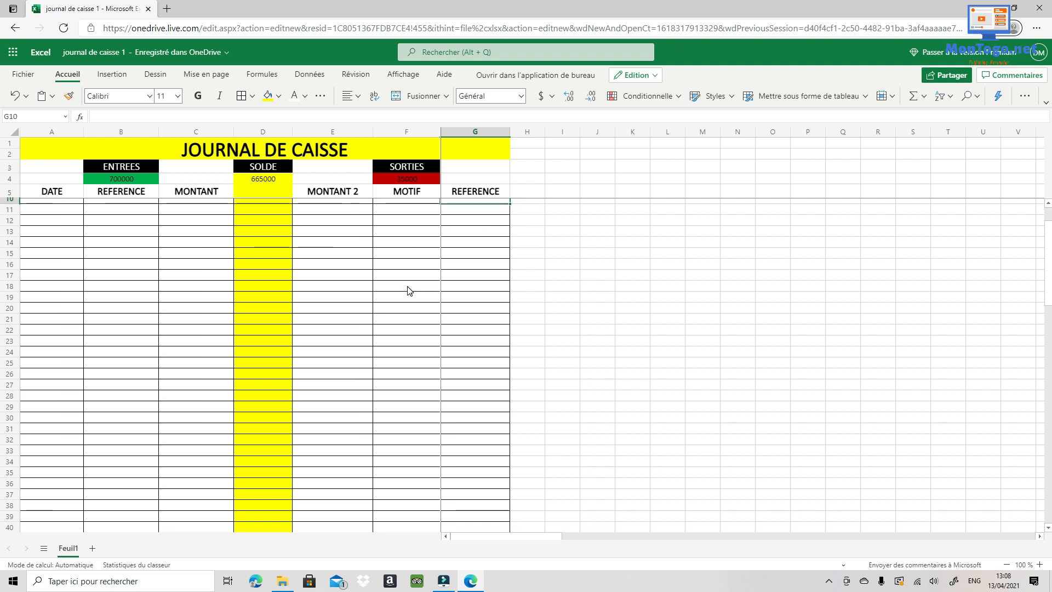
{"action": "scroll", "coordinate": [408, 290], "scroll_direction": "up", "scroll_amount": 2}
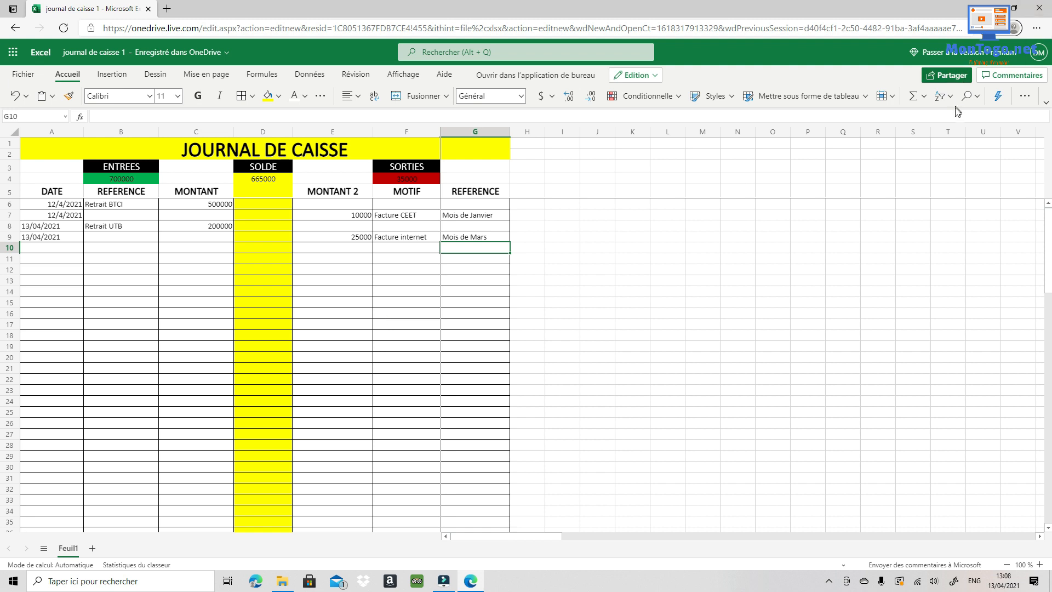
- Copy an edit link to 'journal de caisse 1' that anyone can use, then close the sharing panel
{"action": "left_click", "coordinate": [950, 78]}
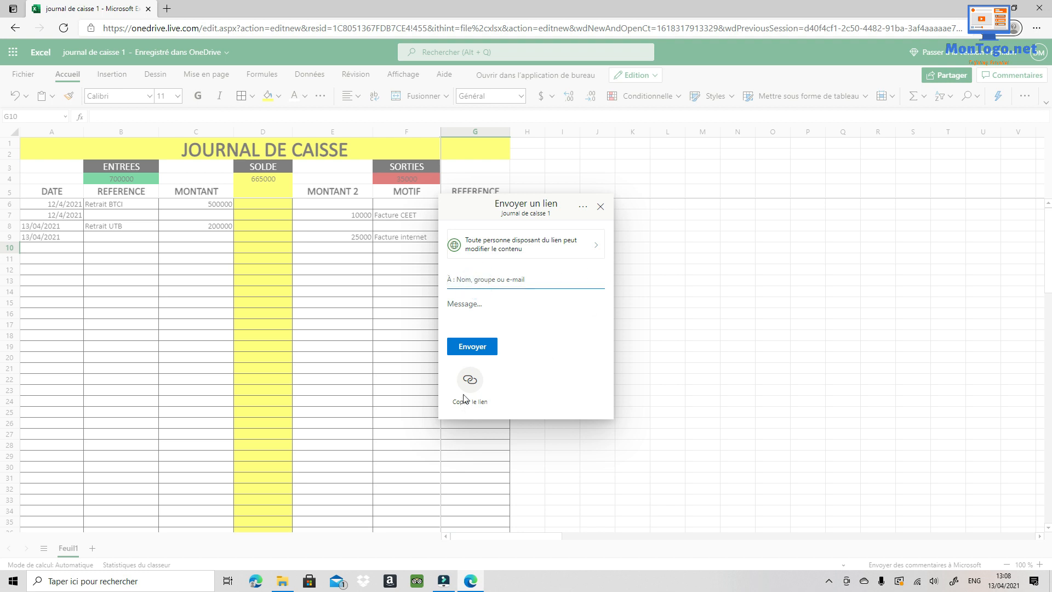
{"action": "left_click", "coordinate": [471, 379]}
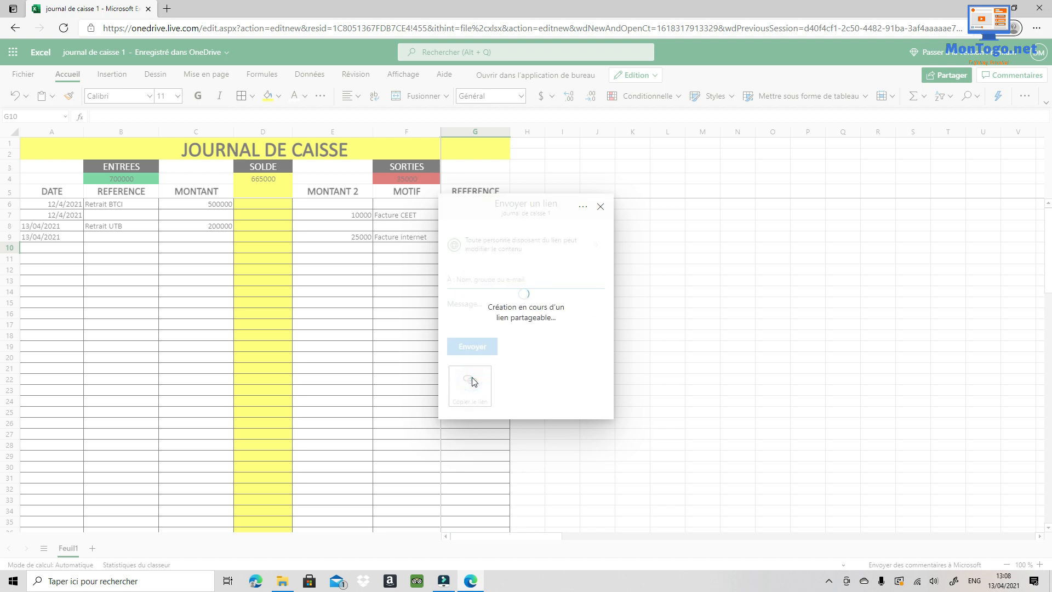
{"action": "left_click", "coordinate": [582, 273]}
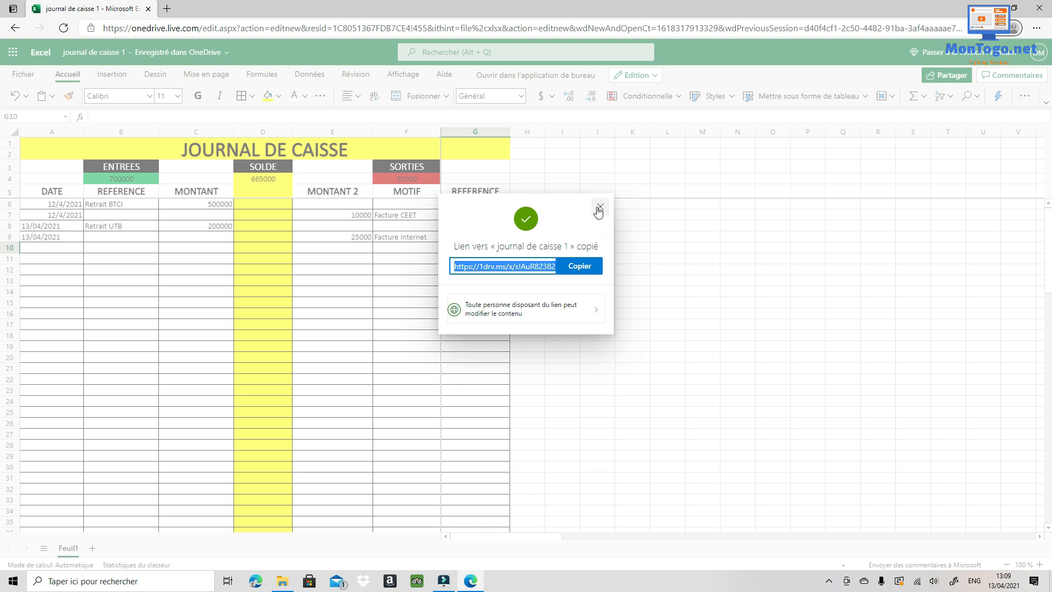
{"action": "left_click", "coordinate": [598, 209]}
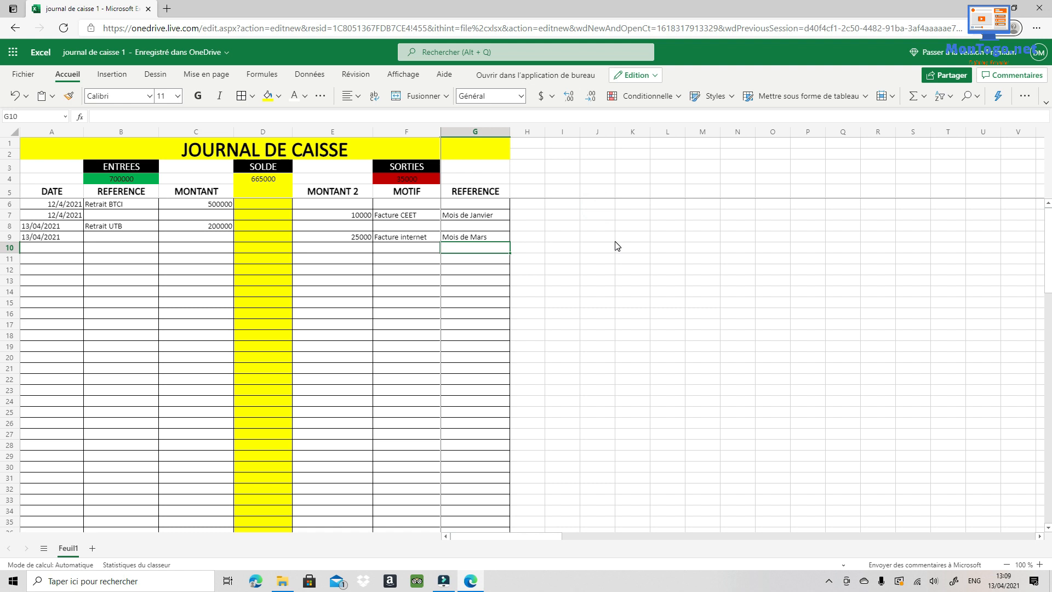